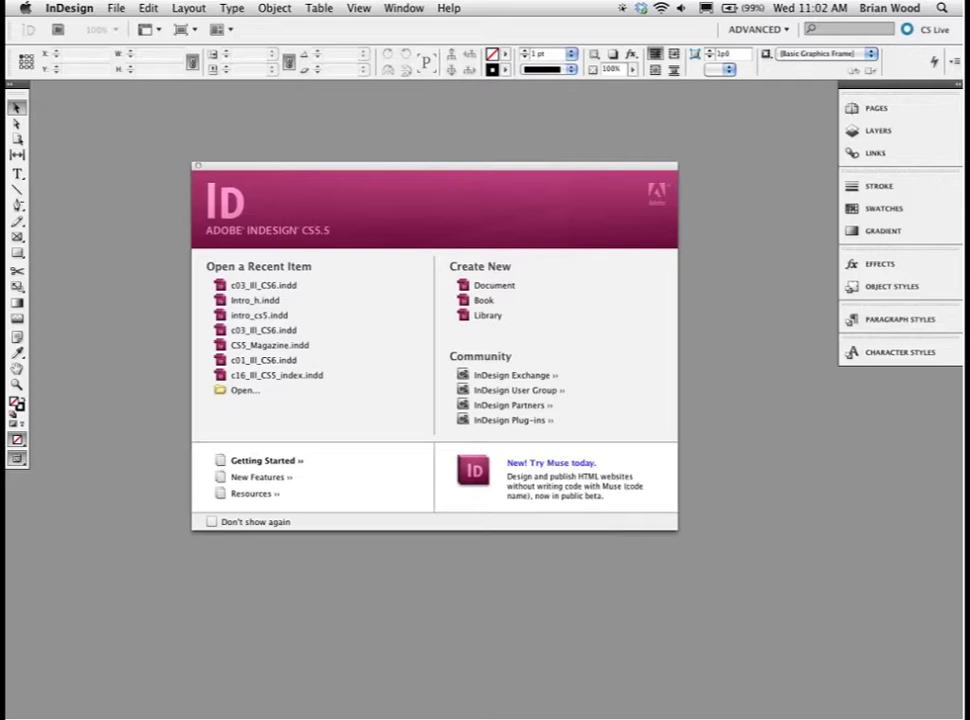
- Switch to Illustrator and create a new blank document with the default settings
key("super+Tab")
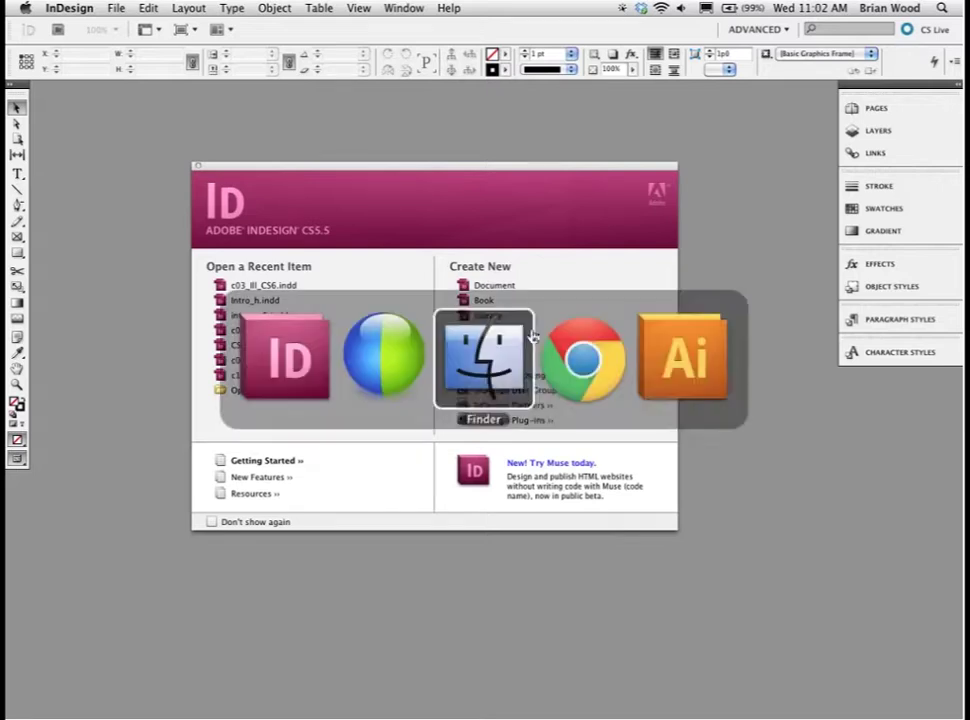
left_click(643, 374)
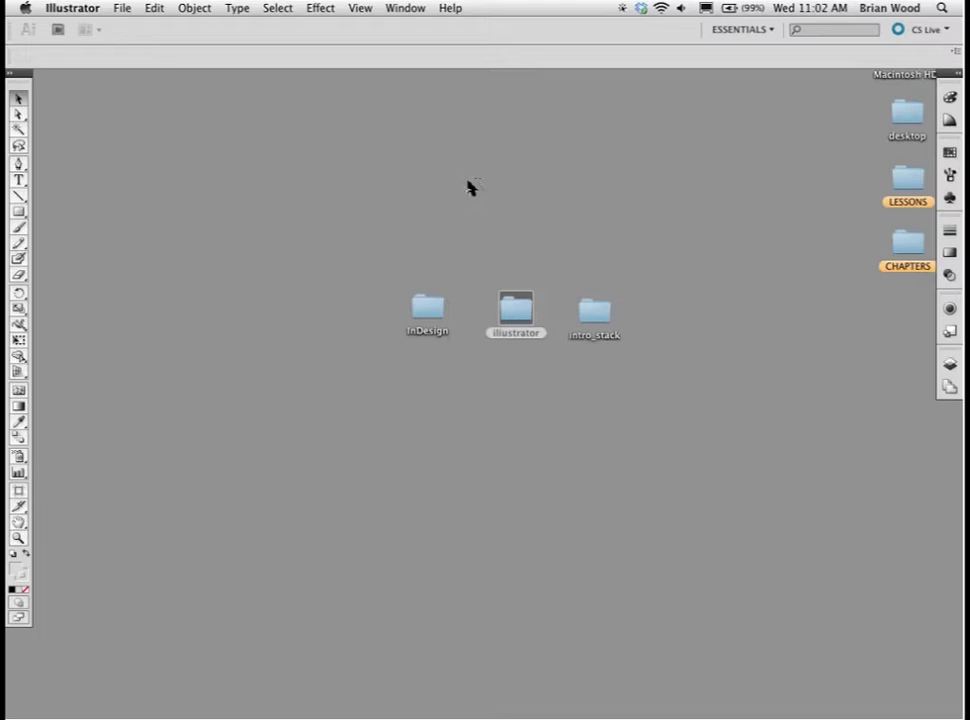
left_click(128, 9)
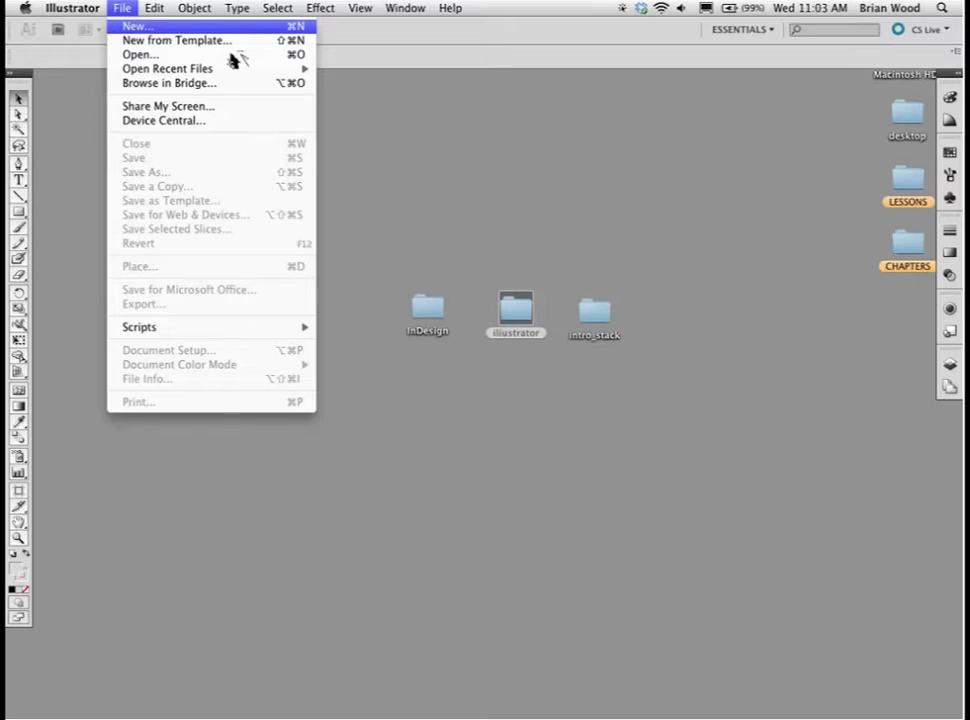
key("Return")
key("Return")
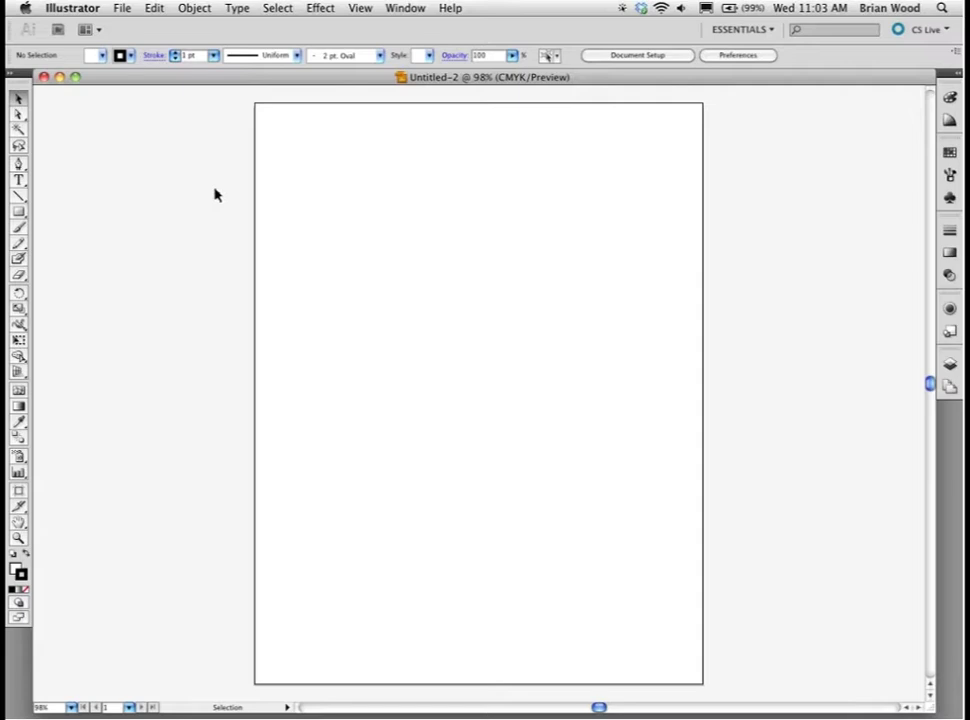
- Draw an open, S-shaped curved path with five smooth anchor points across the upper half of the artboard using the Pen tool
left_click(21, 166)
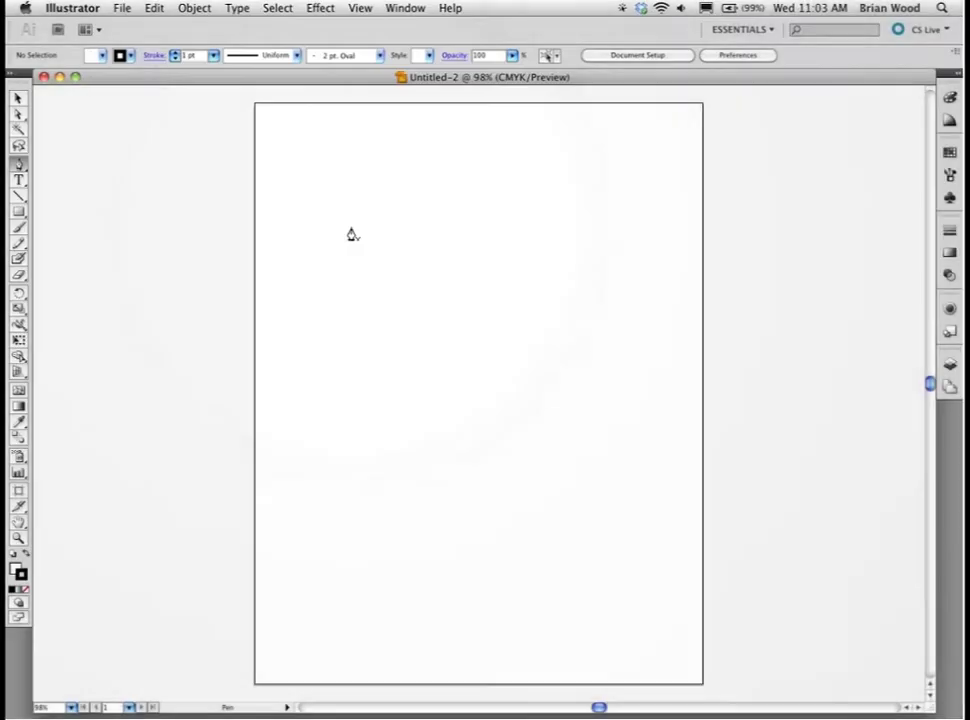
left_click_drag(351, 224, 419, 194)
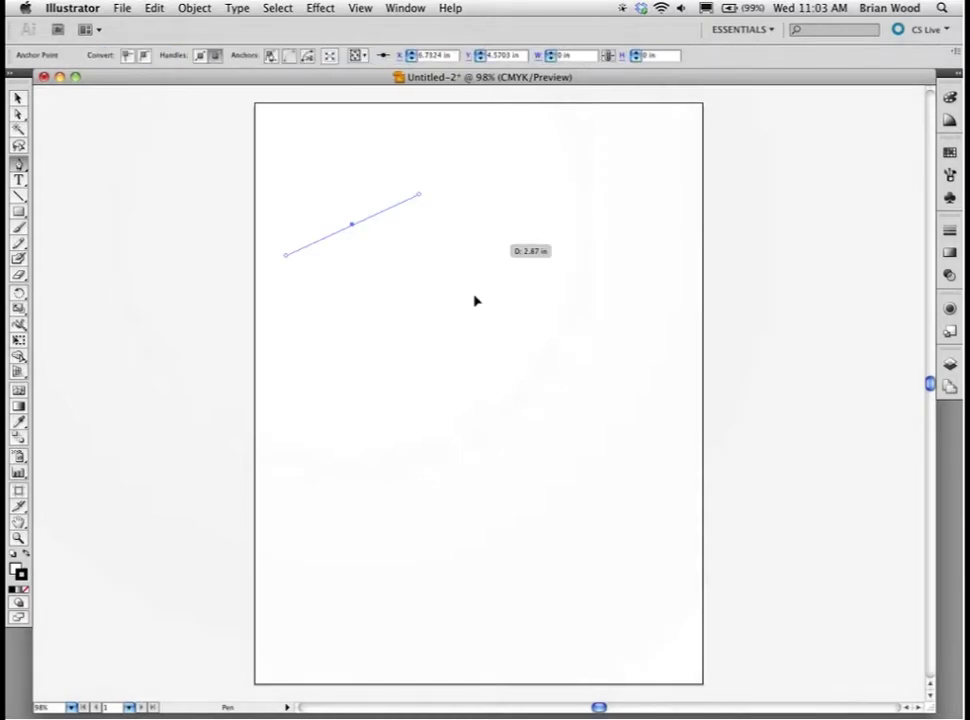
left_click_drag(503, 240, 490, 290)
left_click_drag(548, 371, 569, 383)
left_click_drag(609, 344, 643, 328)
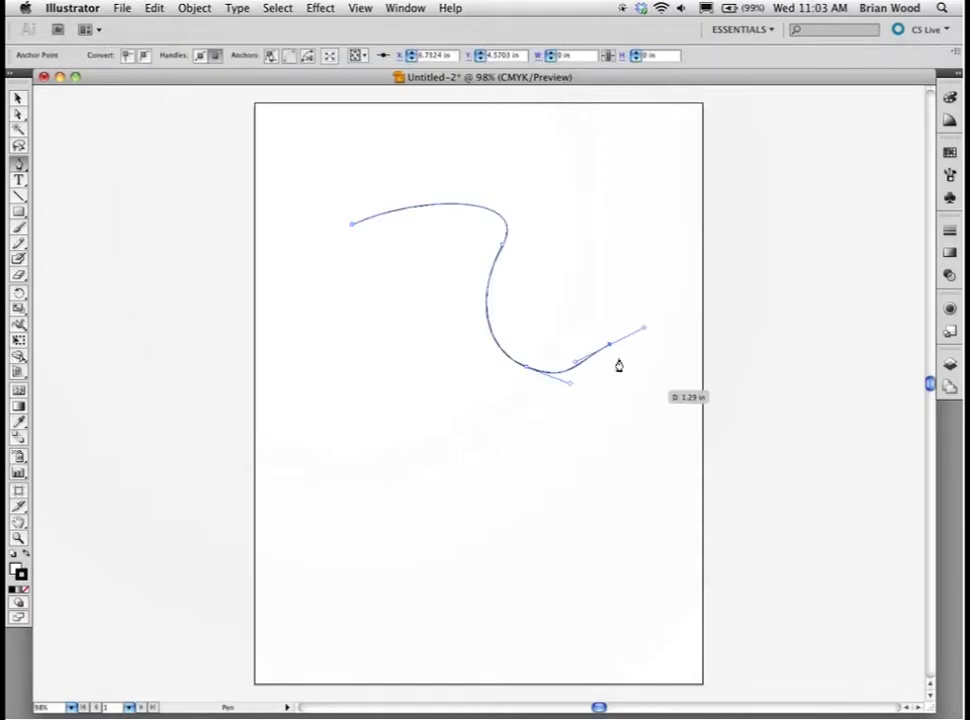
left_click_drag(660, 393, 703, 378)
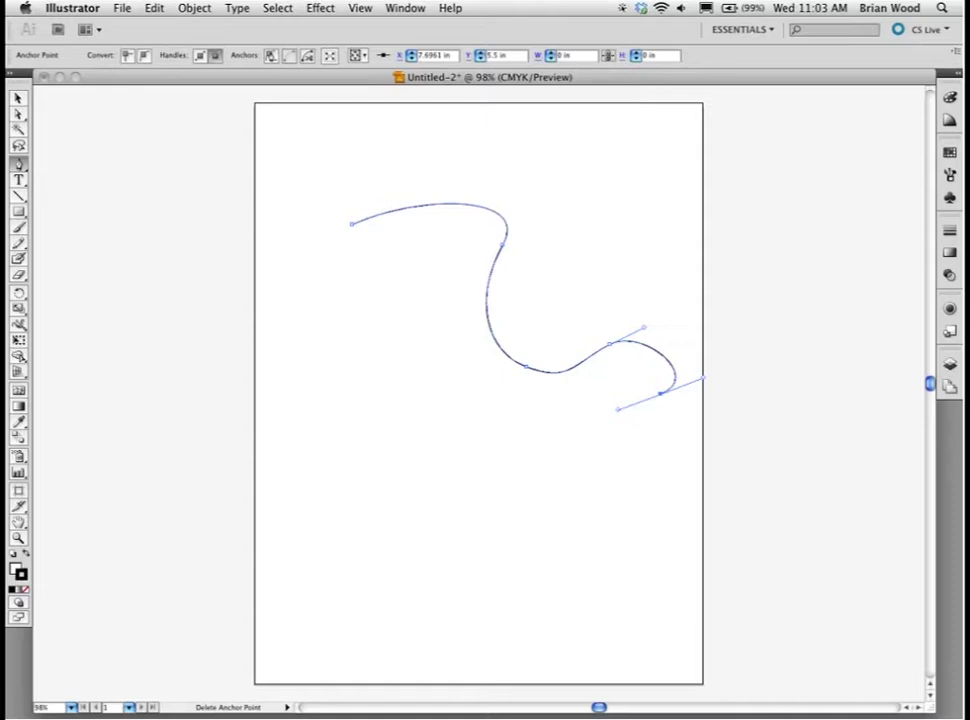
- Open the application preferences and go to the Selection & Anchor Display settings
left_click(26, 8)
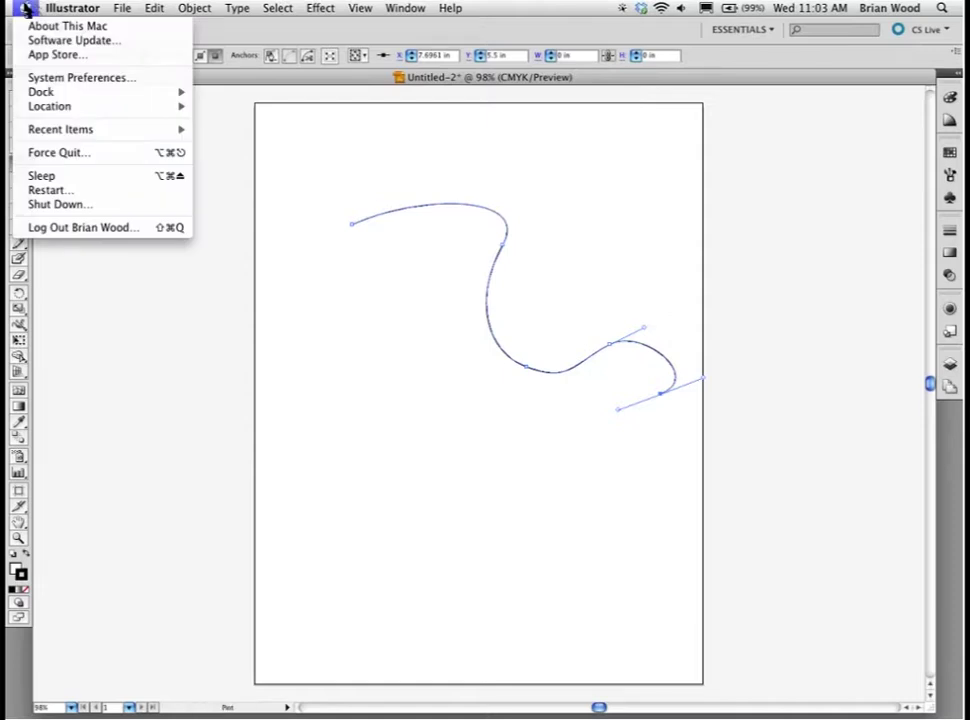
mouse_move(72, 8)
mouse_move(86, 50)
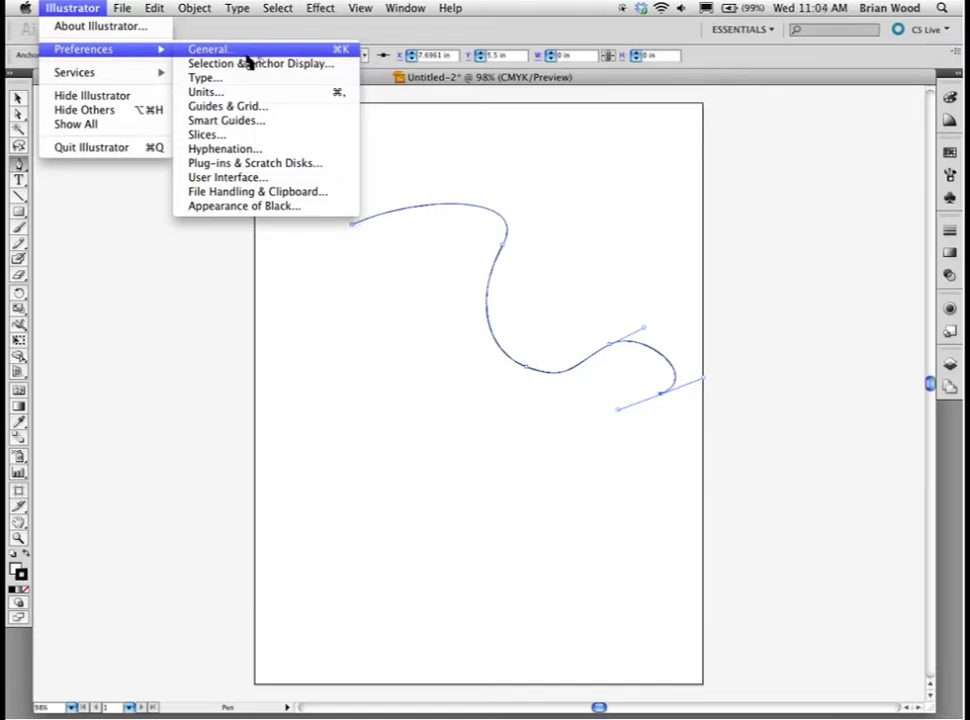
left_click(243, 51)
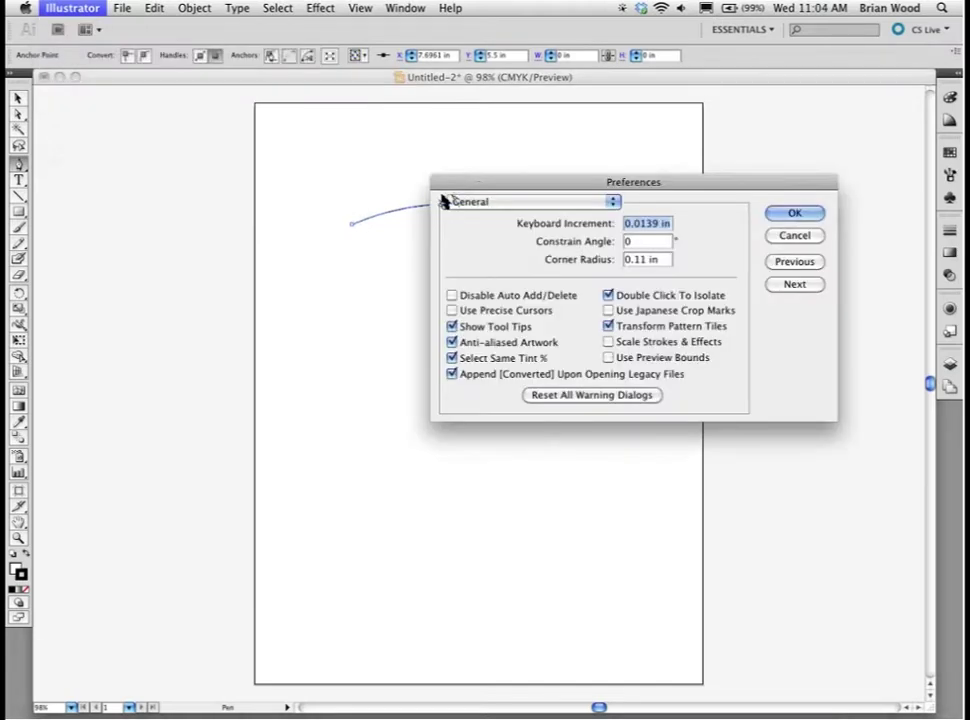
left_click_drag(465, 190, 233, 221)
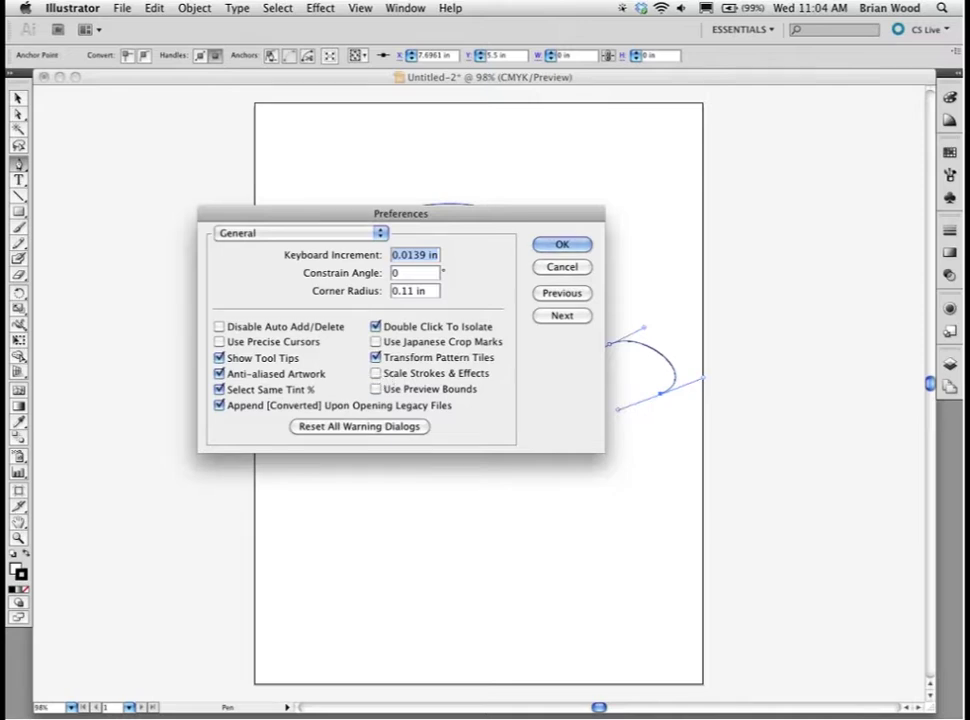
left_click(555, 316)
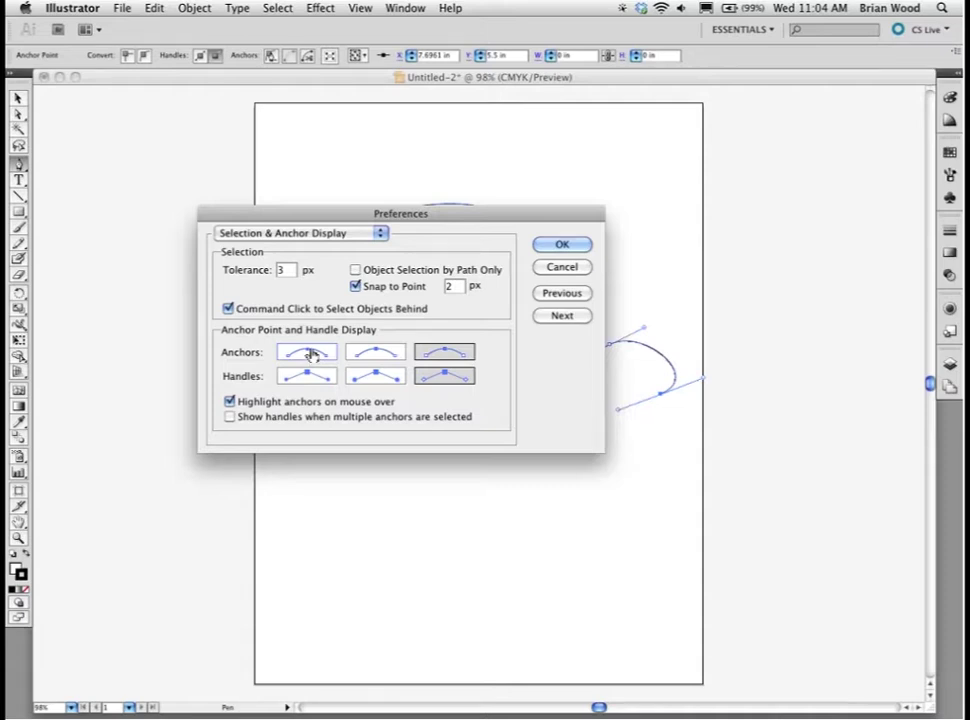
- Try the smallest solid display style for anchors and handles, and return both to the style with hollow ends
left_click(311, 353)
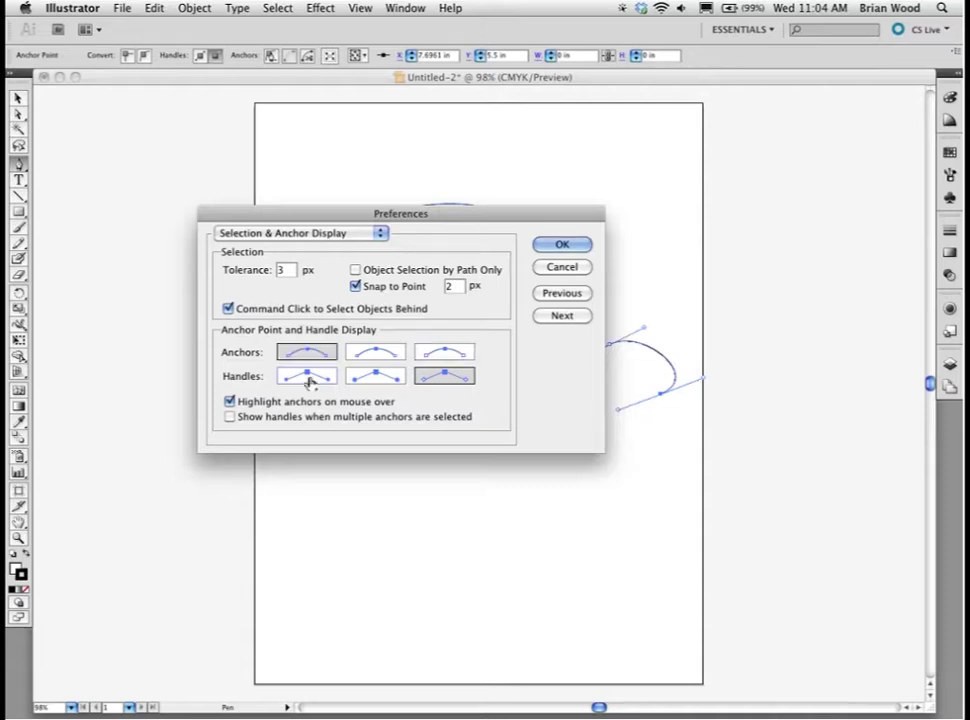
left_click(308, 377)
left_click(449, 358)
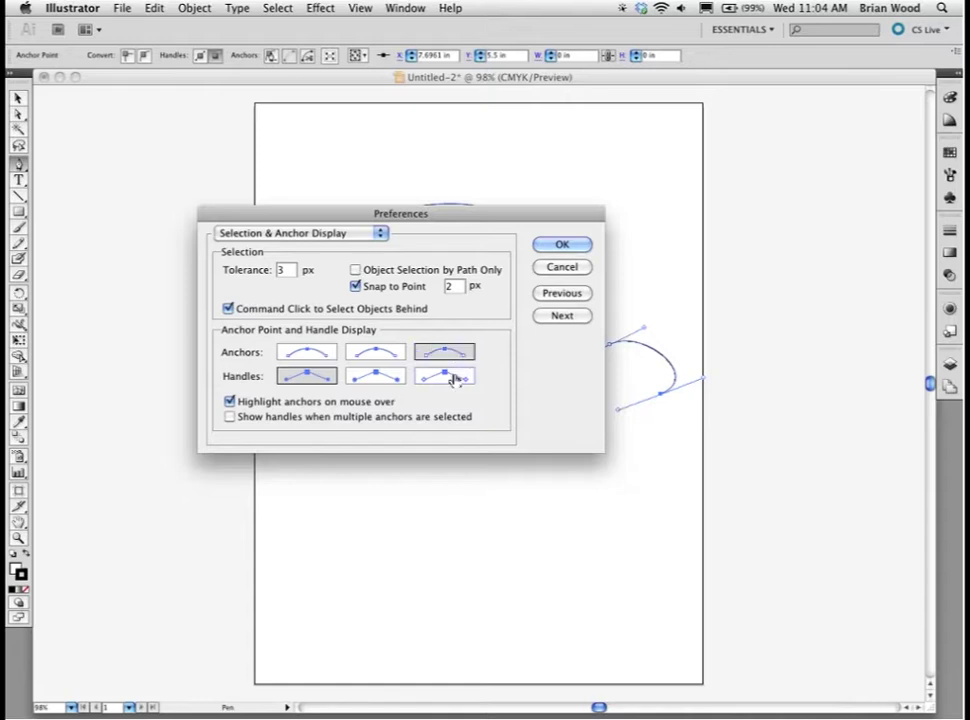
left_click(454, 377)
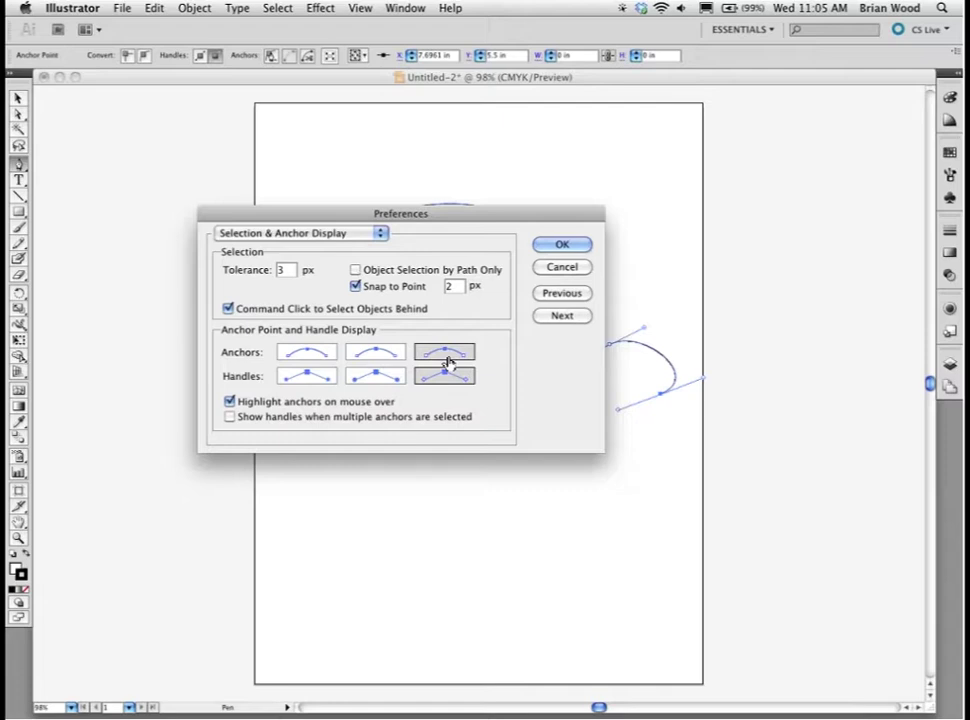
- Enable showing handles when multiple anchors are selected, leaving anchor highlighting on mouse over switched on
left_click(229, 418)
left_click(230, 401)
left_click(230, 401)
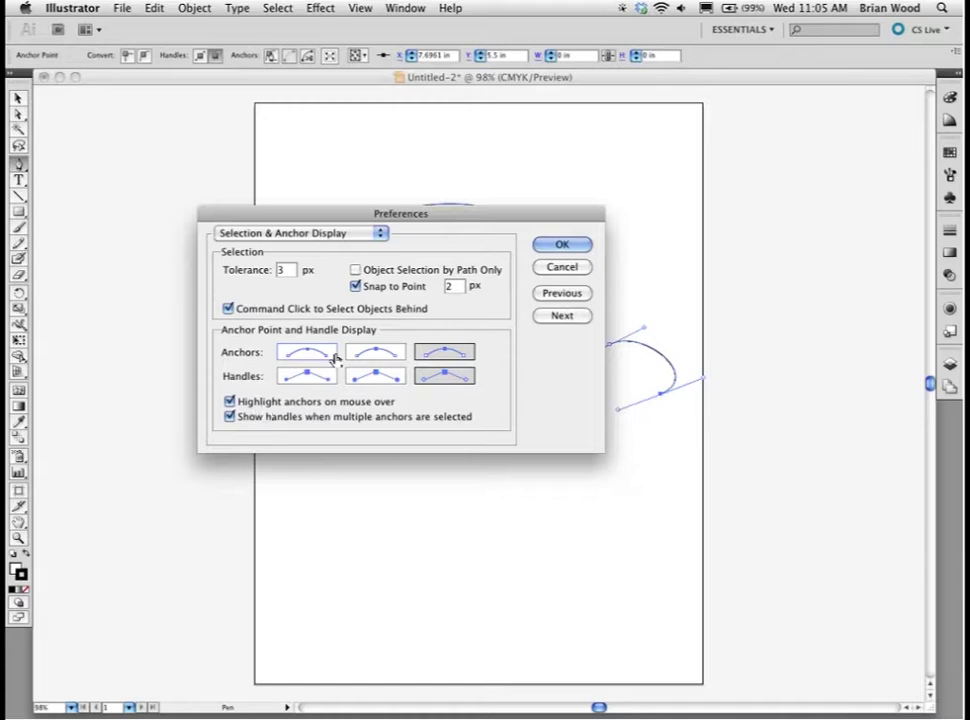
- Review the Smart Guides preferences and apply the preference changes
left_click(558, 316)
left_click(558, 316)
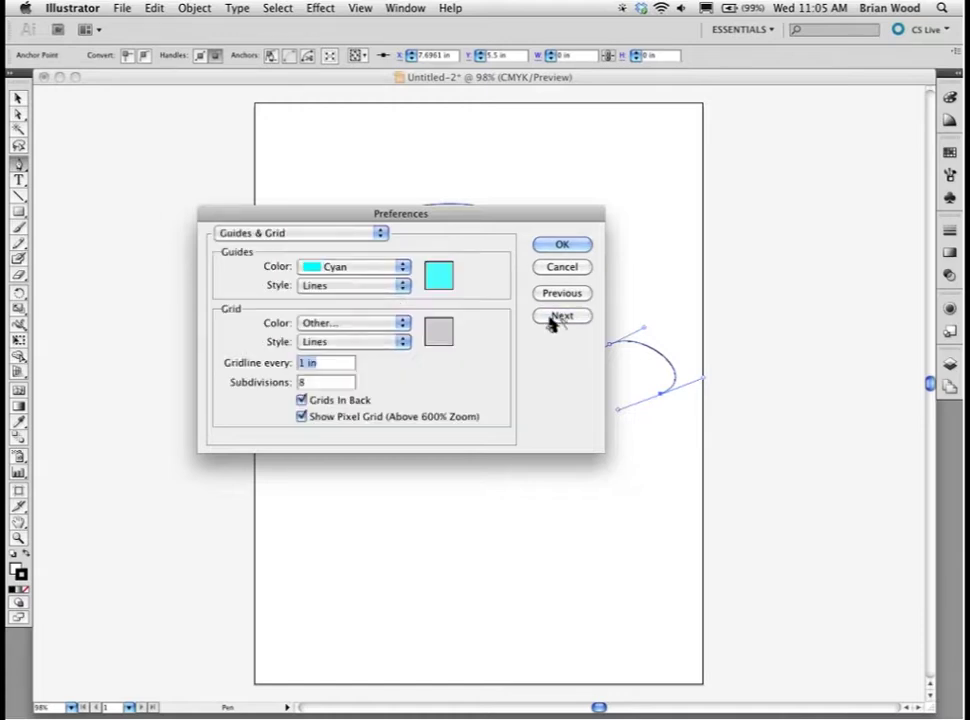
left_click(548, 317)
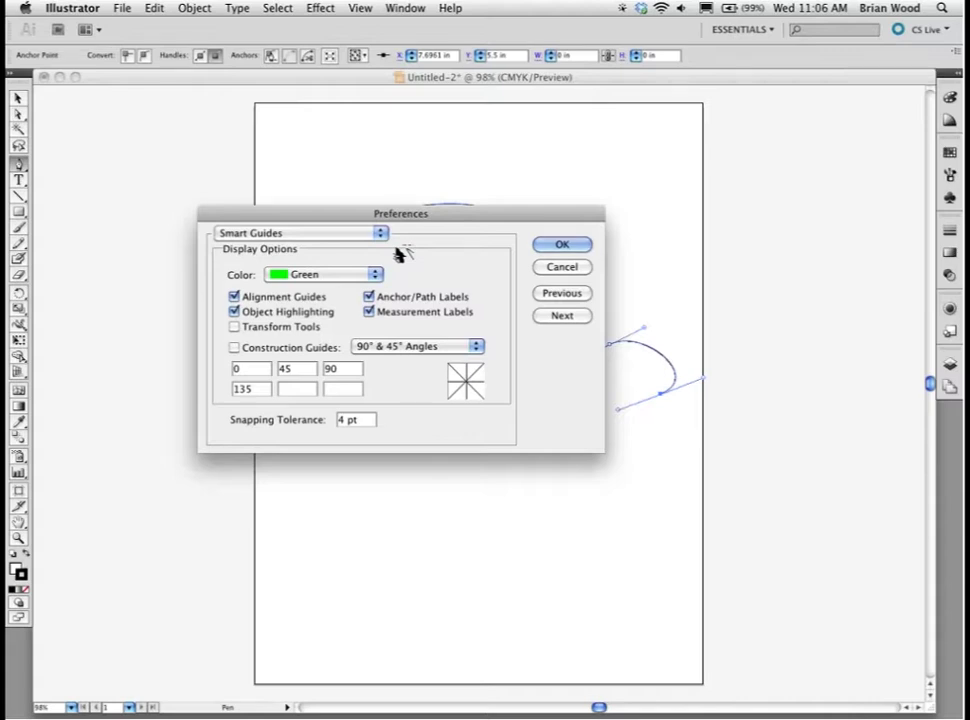
left_click(561, 245)
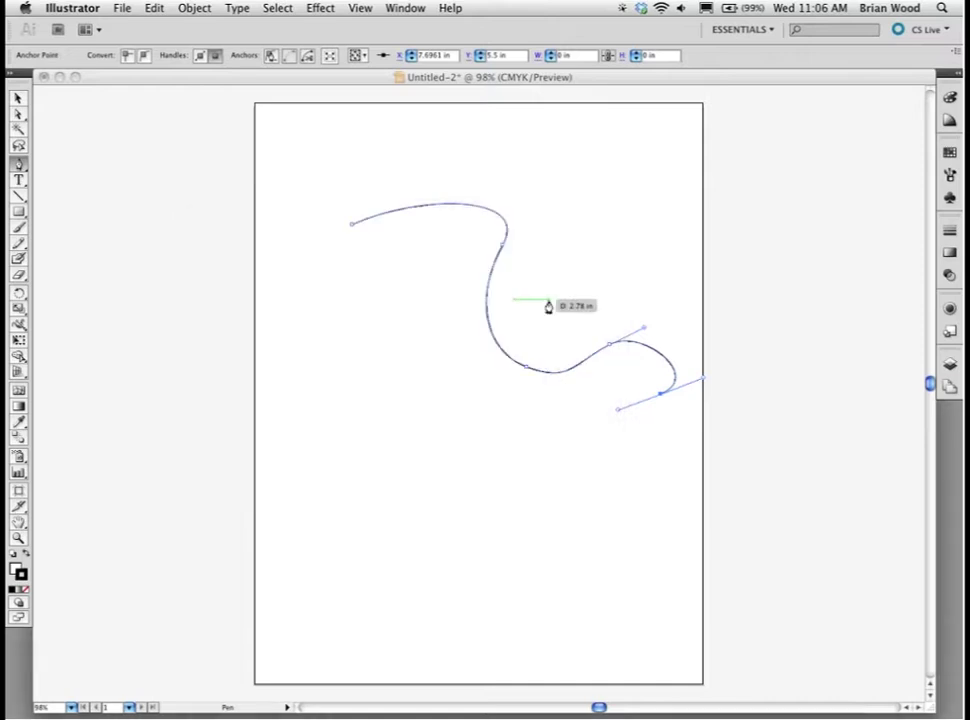
- Delete the curved pen path from the artboard
key("BackSpace")
key("BackSpace")
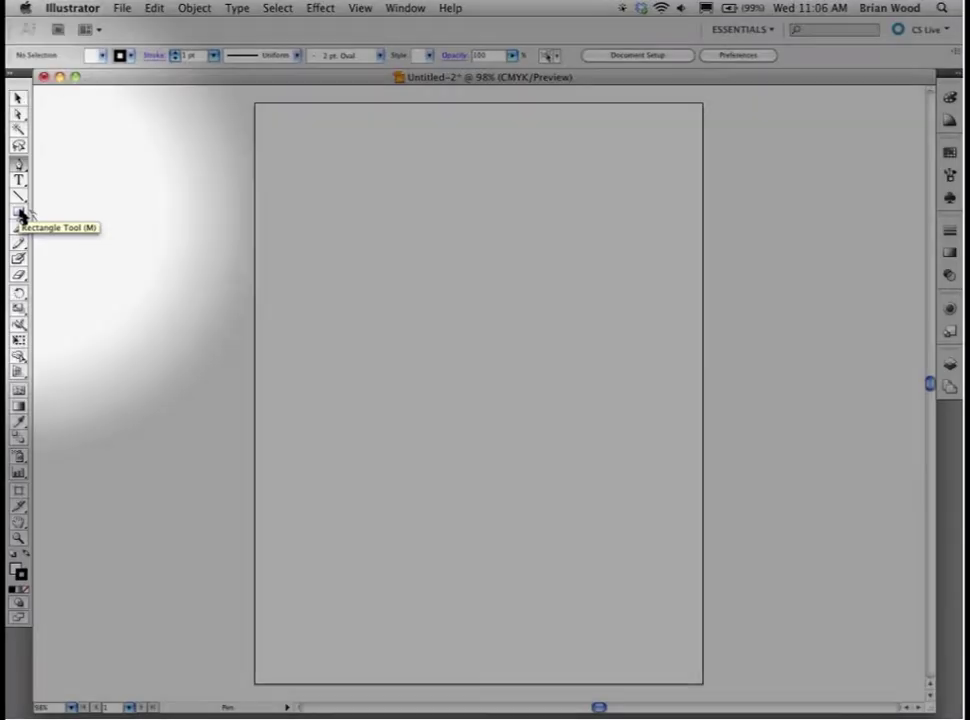
- Tear off the Rectangle tool group as a floating palette and place it between the toolbox and the artboard
left_click_drag(21, 215, 151, 260)
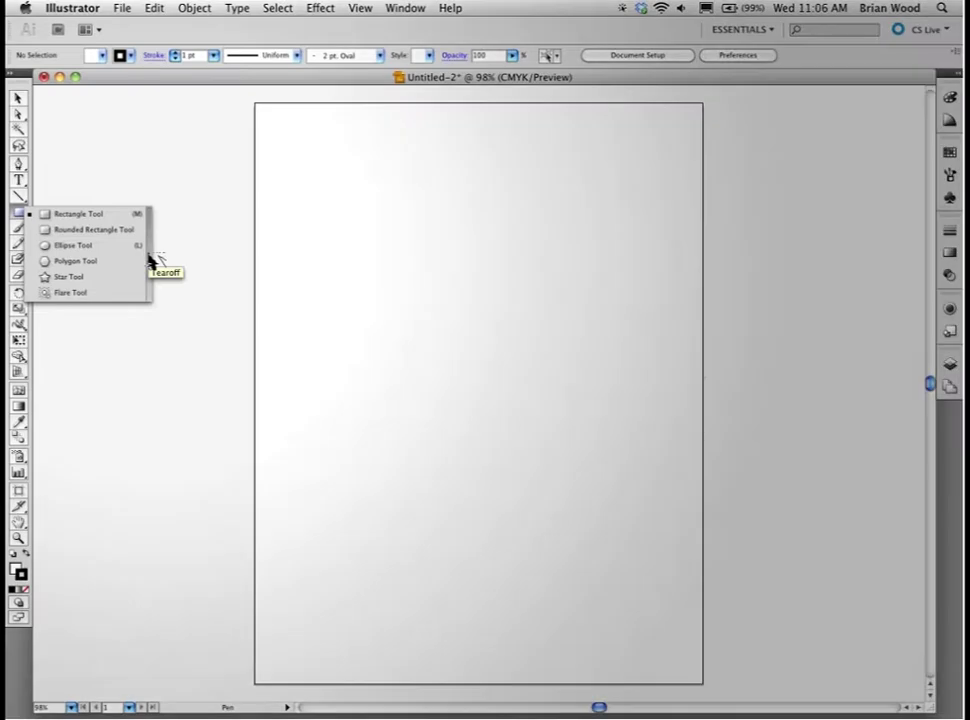
left_click_drag(151, 260, 150, 262)
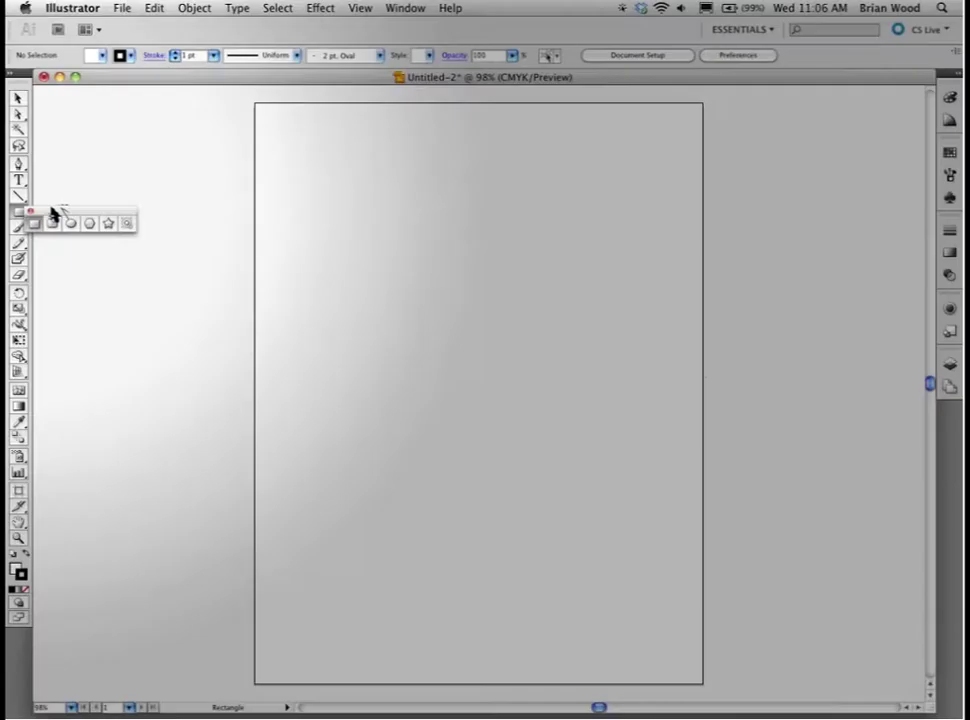
left_click_drag(54, 210, 179, 122)
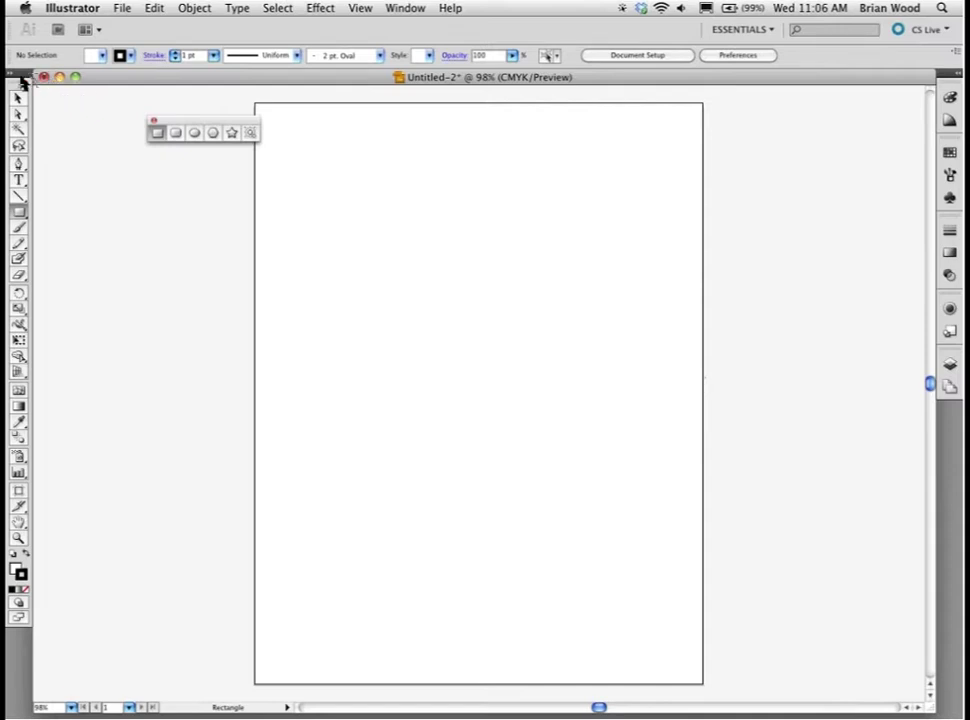
left_click_drag(175, 123, 98, 106)
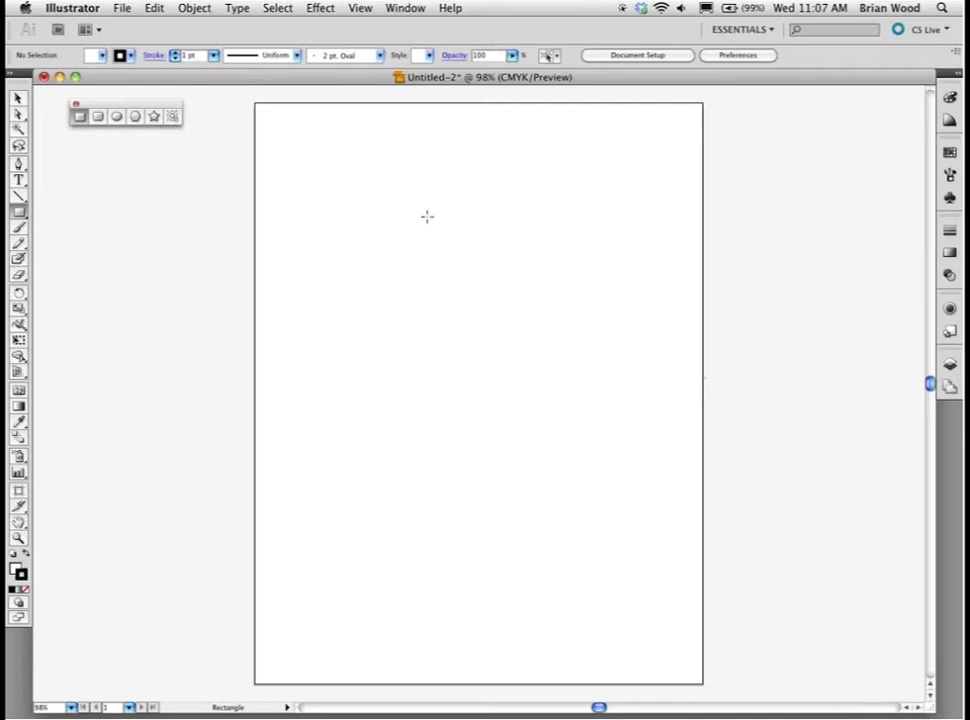
- Try drawing a rounded rectangle, repositioning it and constraining its proportions while drawing, and undo the shape
left_click(99, 118)
mouse_move(411, 252)
left_mouse_down()
mouse_move(481, 307)
mouse_move(527, 401)
mouse_move(494, 303)
mouse_move(485, 396)
mouse_move(539, 364)
mouse_move(485, 325)
mouse_move(517, 344)
mouse_move(504, 366)
mouse_move(528, 328)
mouse_move(543, 350)
mouse_move(530, 348)
mouse_move(535, 378)
mouse_move(420, 310)
mouse_move(365, 233)
mouse_move(374, 229)
left_mouse_up()
key("space")
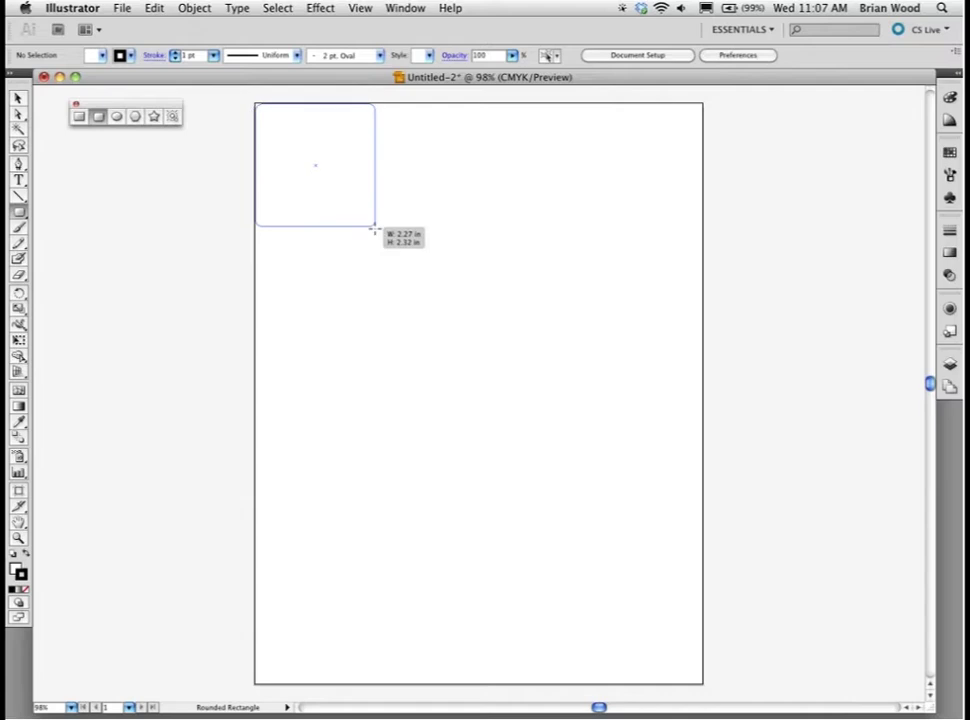
mouse_move(374, 229)
left_mouse_down()
mouse_move(509, 225)
mouse_move(521, 322)
mouse_move(331, 173)
mouse_move(543, 353)
mouse_move(420, 262)
mouse_move(483, 234)
mouse_move(470, 279)
mouse_move(537, 223)
mouse_move(446, 225)
mouse_move(444, 237)
mouse_move(543, 251)
mouse_move(474, 314)
mouse_move(467, 372)
mouse_move(472, 334)
mouse_move(601, 493)
mouse_move(556, 440)
mouse_move(472, 400)
mouse_move(468, 375)
mouse_move(478, 392)
mouse_move(500, 383)
mouse_move(578, 457)
mouse_move(623, 476)
mouse_move(427, 396)
mouse_move(500, 381)
mouse_move(512, 412)
mouse_move(483, 386)
left_mouse_up()
key("shift")
key("super+z")
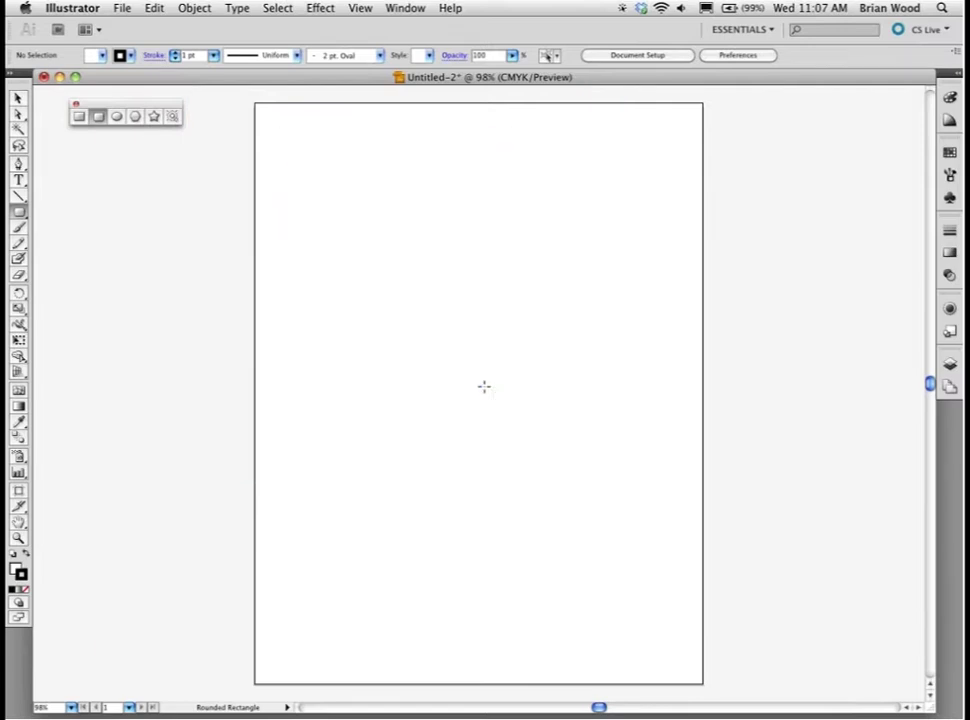
- Draw a rounded rectangle about 4.58 in wide and 1.20 in high with fully rounded ends, using a corner radius of about 0.6 in
left_click_drag(387, 271, 513, 407)
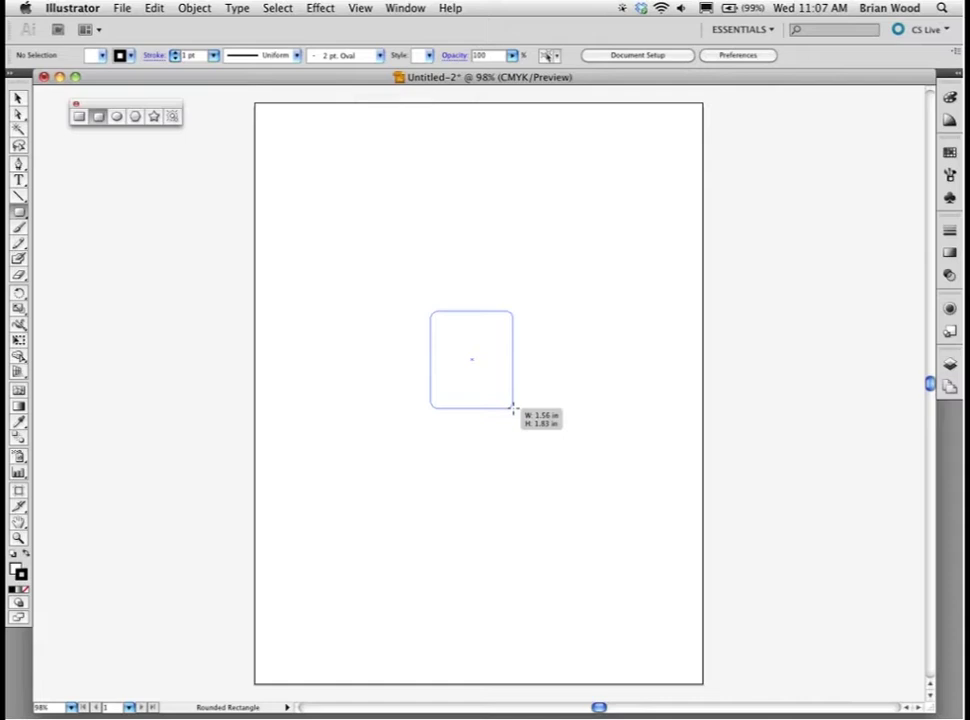
mouse_move(513, 408)
left_mouse_down()
mouse_move(543, 427)
mouse_move(538, 415)
mouse_move(517, 420)
mouse_move(505, 376)
mouse_move(565, 378)
mouse_move(576, 478)
mouse_move(527, 403)
left_mouse_up()
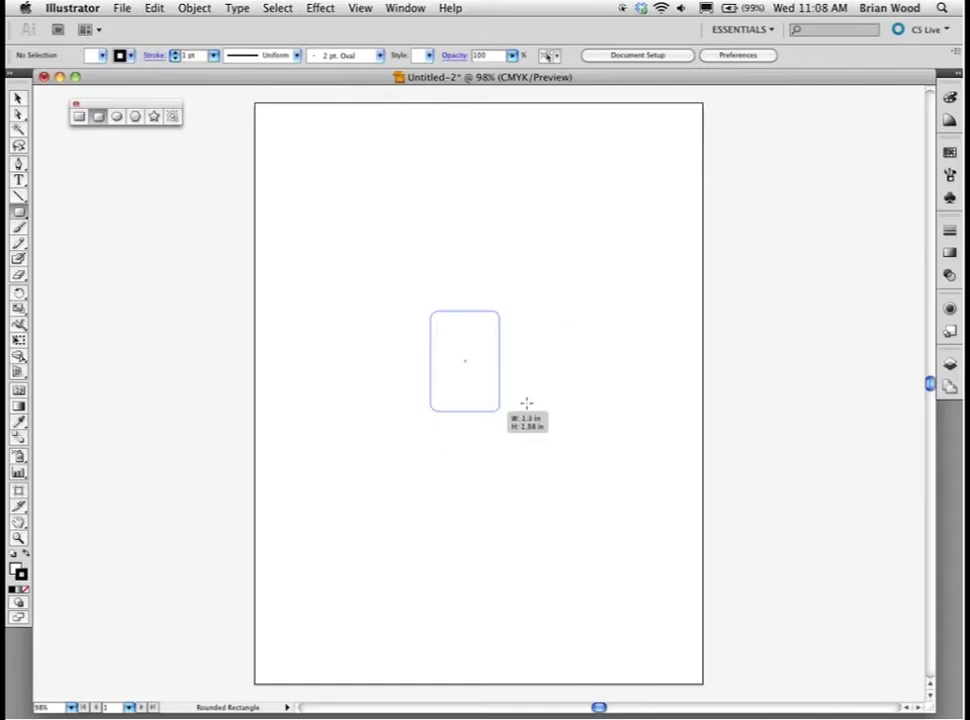
left_click_drag(481, 374, 673, 376)
key("Left")
key("Up")
key("Up")
key("Up")
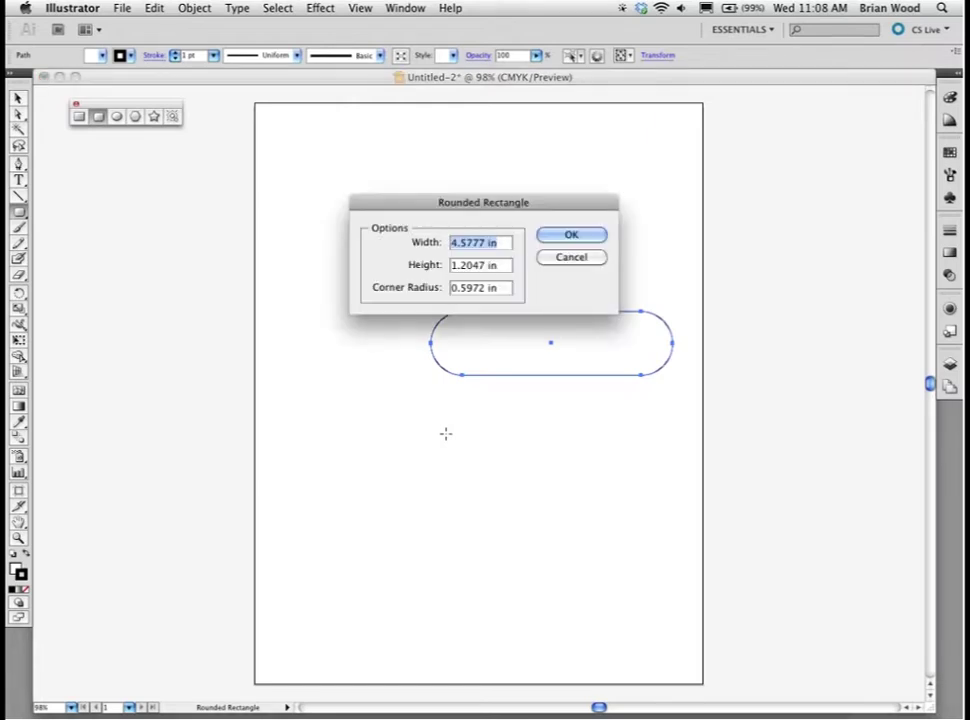
- Create more rounded rectangles from exact dimensions: 4.5777 in wide, 1.2047 in high, with a 0.5972 in corner radius
left_click_drag(431, 196, 545, 349)
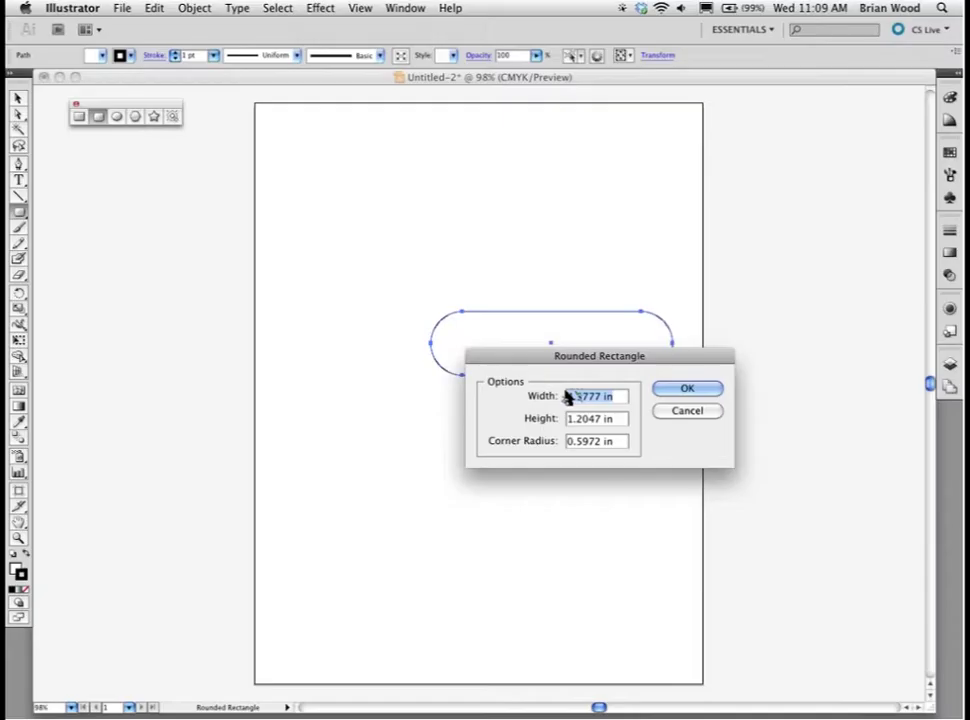
left_click(711, 392)
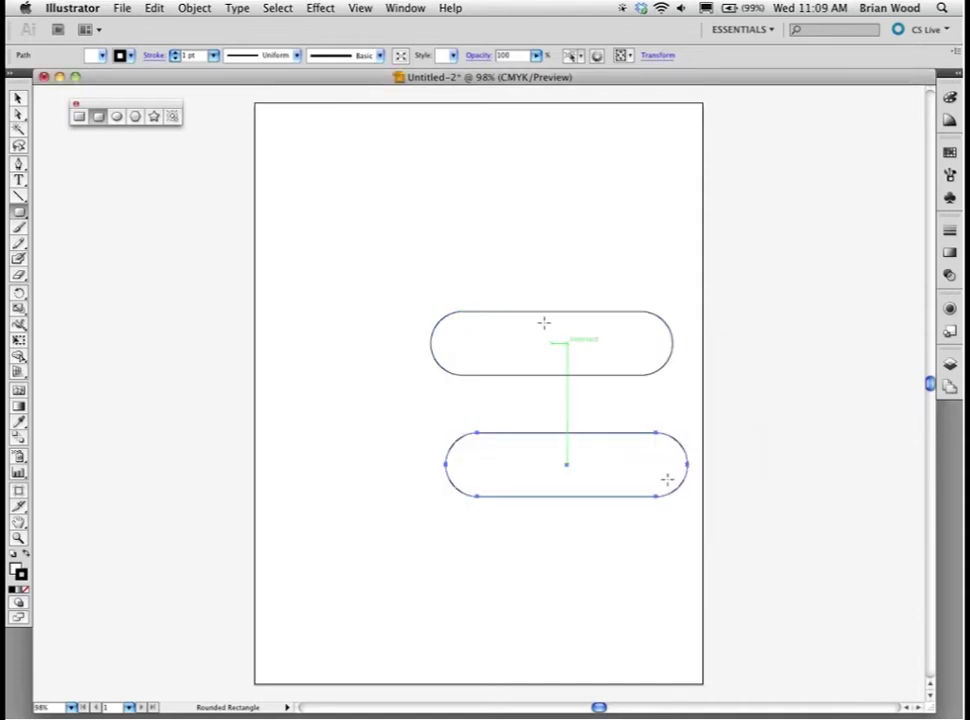
left_click(402, 205)
key("Return")
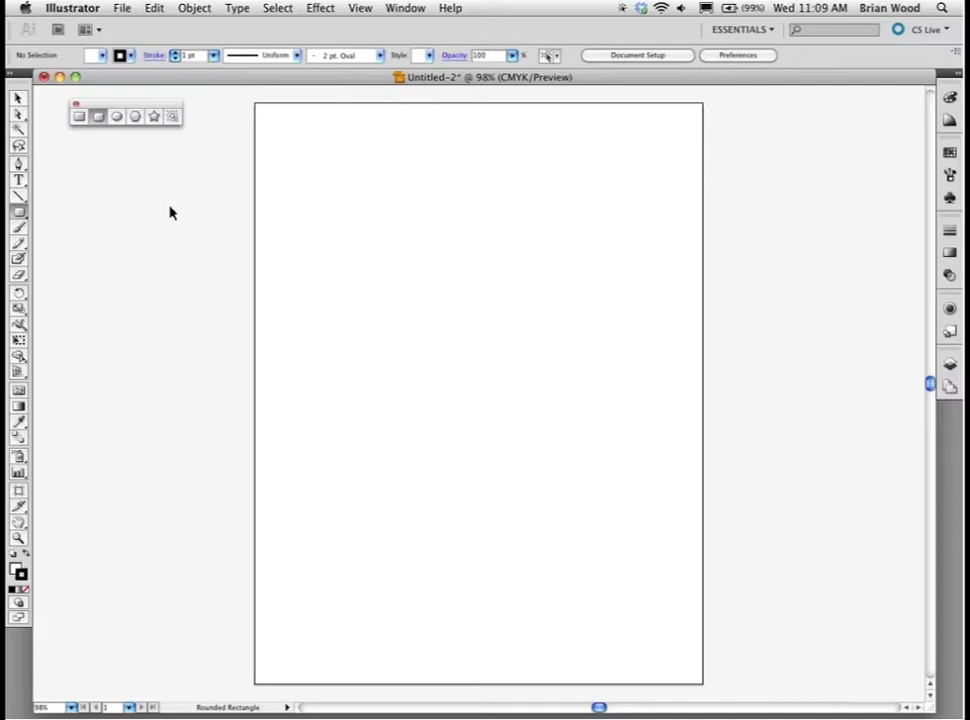
- Open the existing artwork file brian.ai
key("v")
key("ctrl+F2")
key("Right")
key("Right")
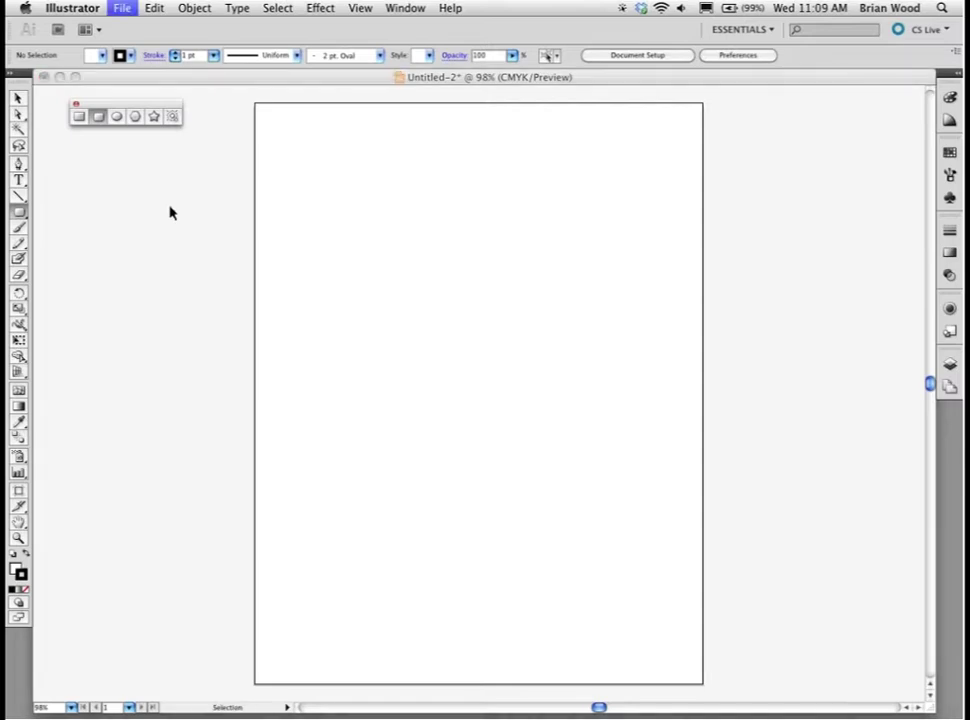
key("super+o")
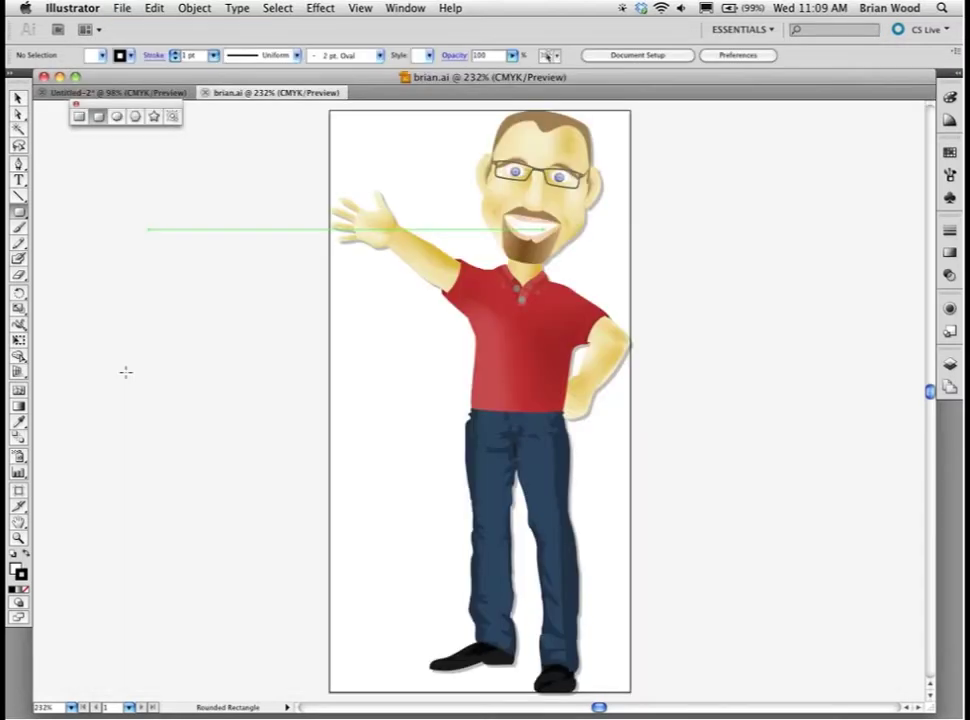
- Place a copy of the character's face gradient mesh on the empty canvas beside the artboard
key("v")
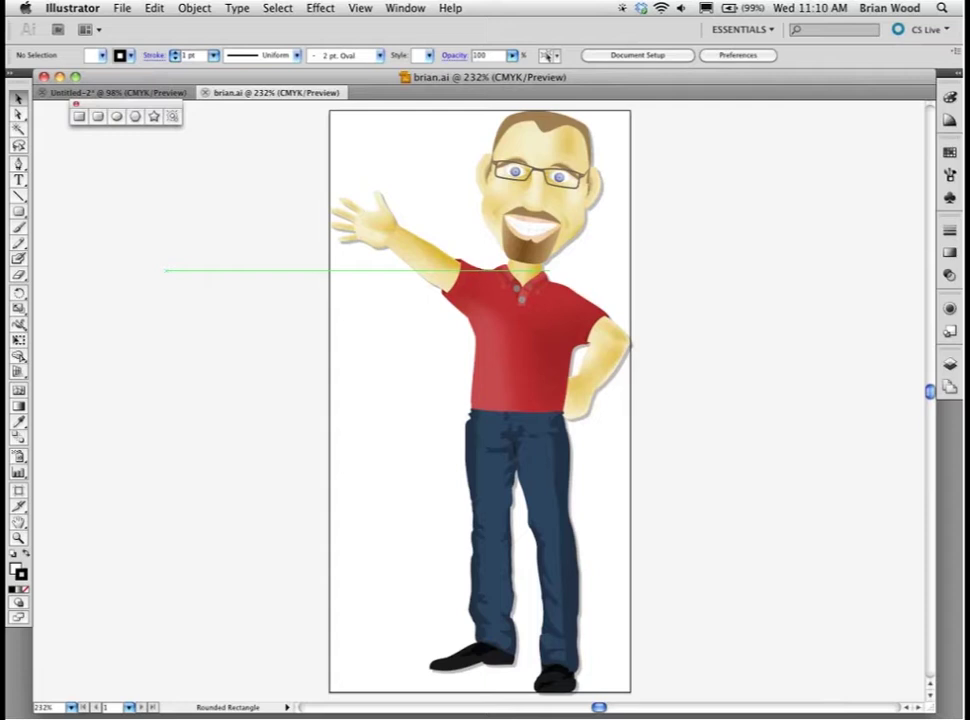
key("v")
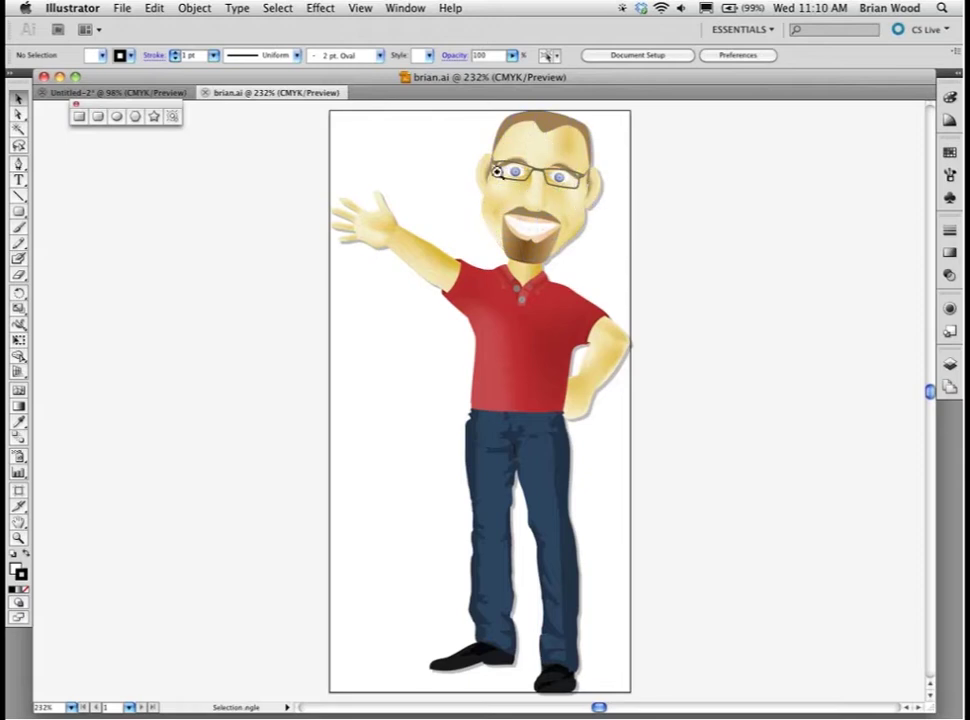
key("z")
left_click_drag(478, 180, 631, 317)
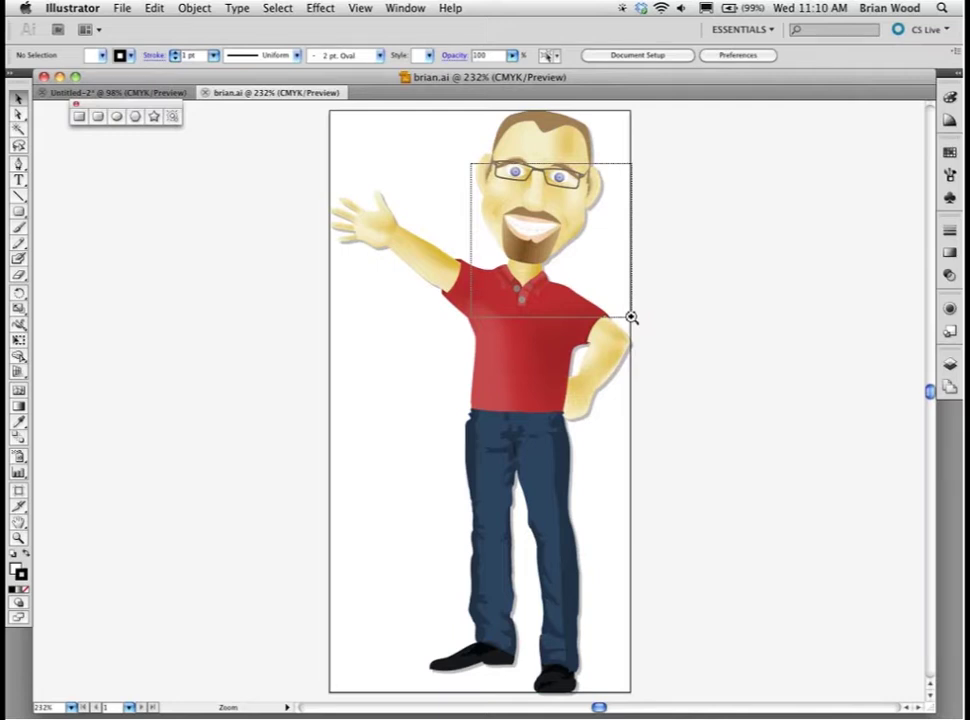
left_click_drag(631, 317, 631, 318)
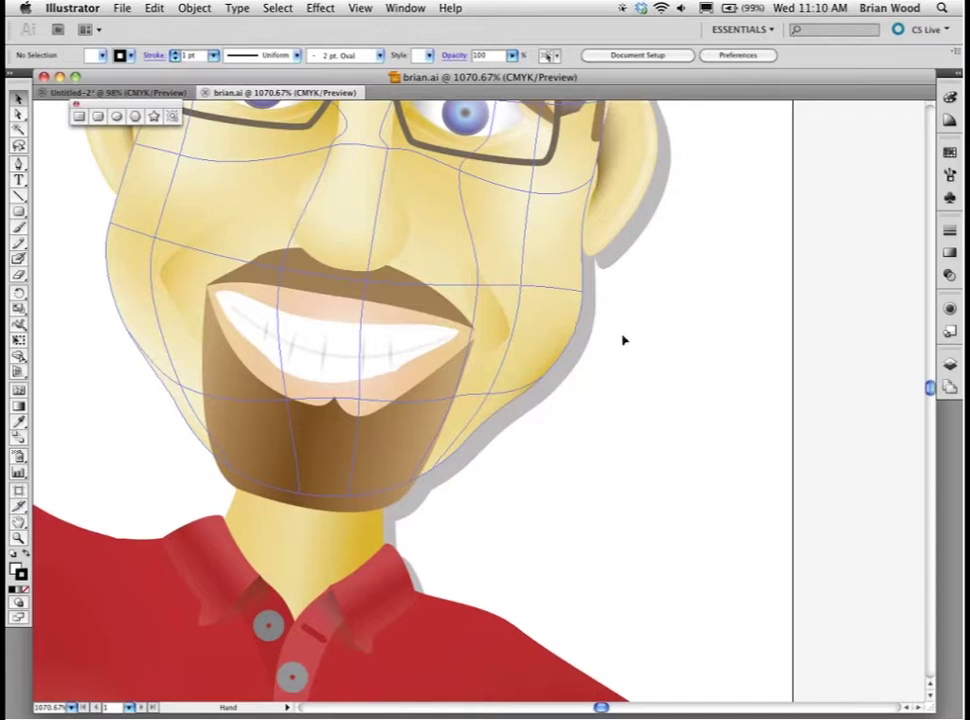
left_click(545, 270)
key("a")
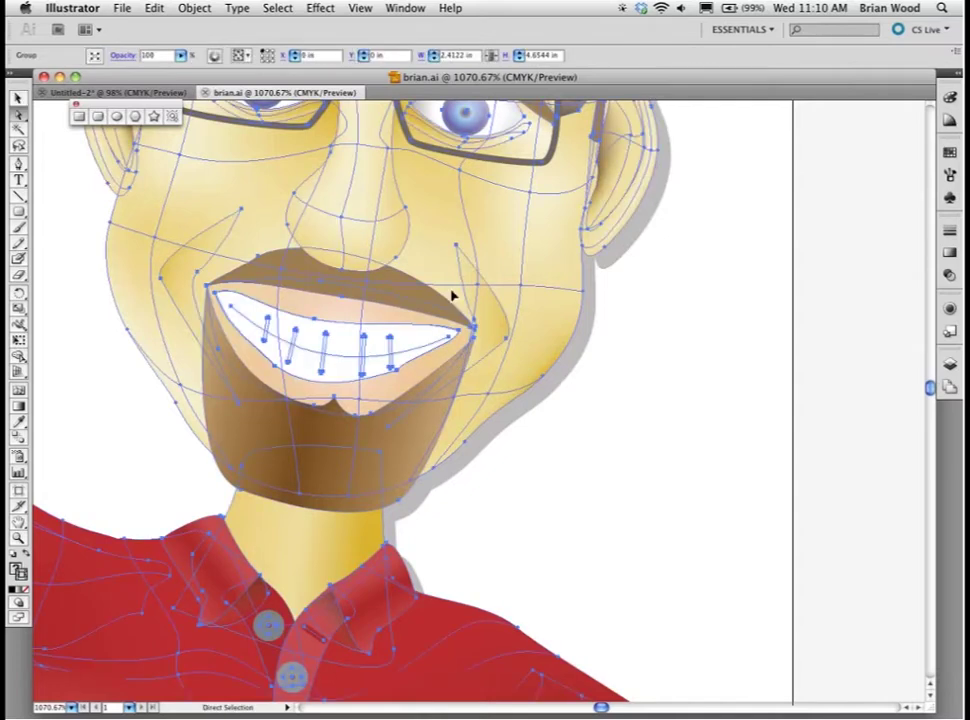
left_click(453, 296)
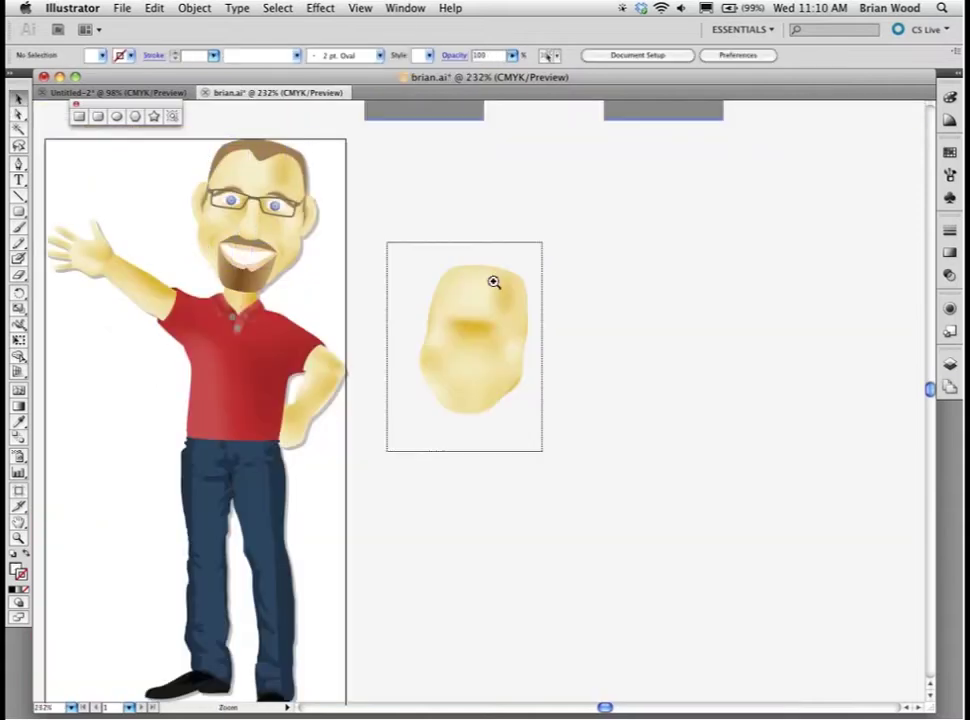
- Draw a white rounded rectangle about 0.60 in wide and 0.70 in high between the character and the copied face mesh
key("ctrl+=")
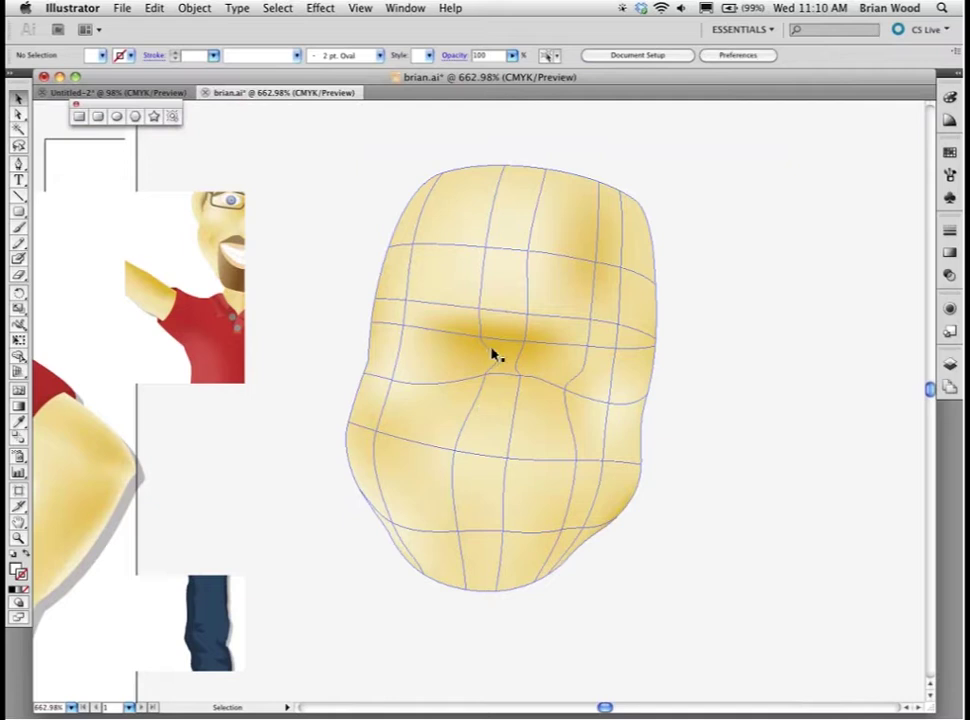
left_click(359, 310)
left_click_drag(342, 308, 422, 306)
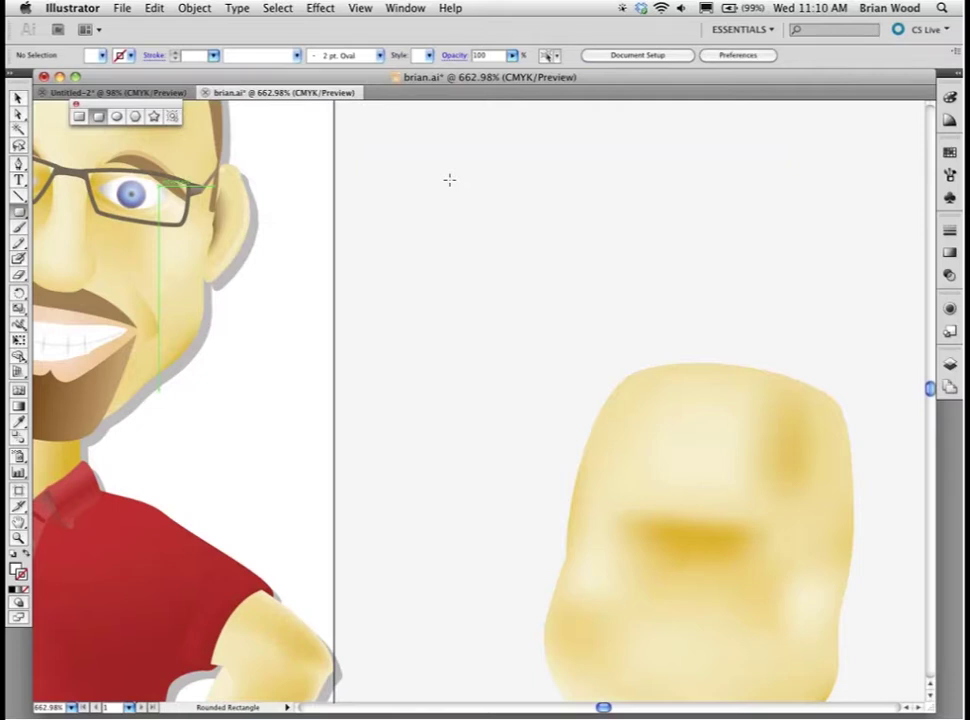
left_click_drag(370, 148, 584, 400)
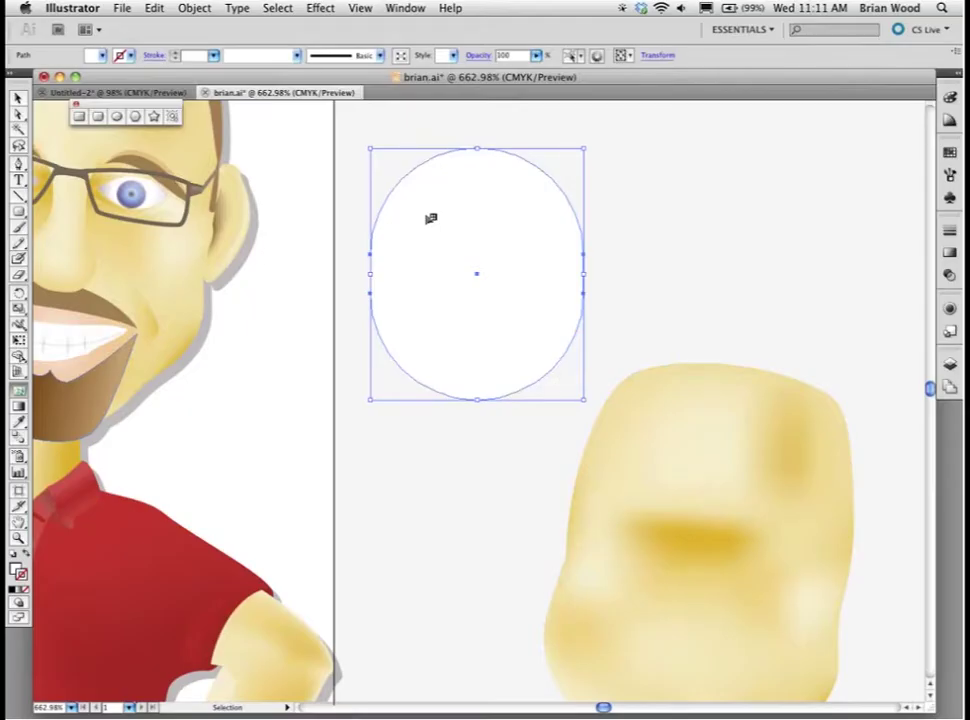
- Try adding a single mesh point inside the upper part of the white rounded rectangle with the Mesh tool, and undo it
left_click(429, 216)
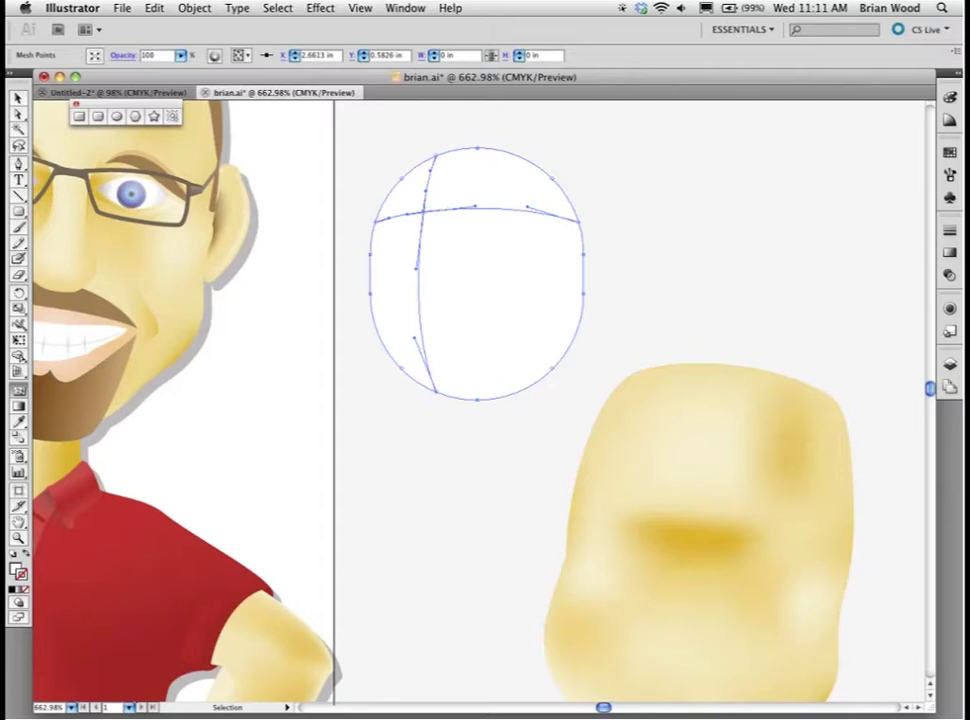
key("v")
key("super+z")
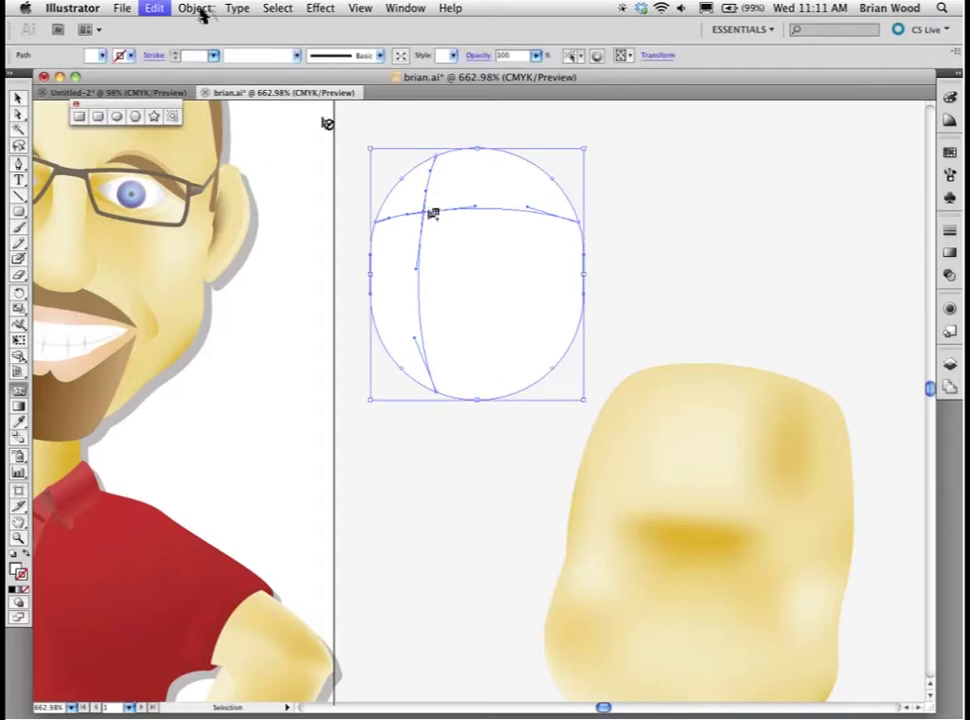
key("super+z")
- Try previewing a Flat gradient mesh with 4 rows and 4 columns on the white rounded rectangle, and cancel it
left_click(194, 8)
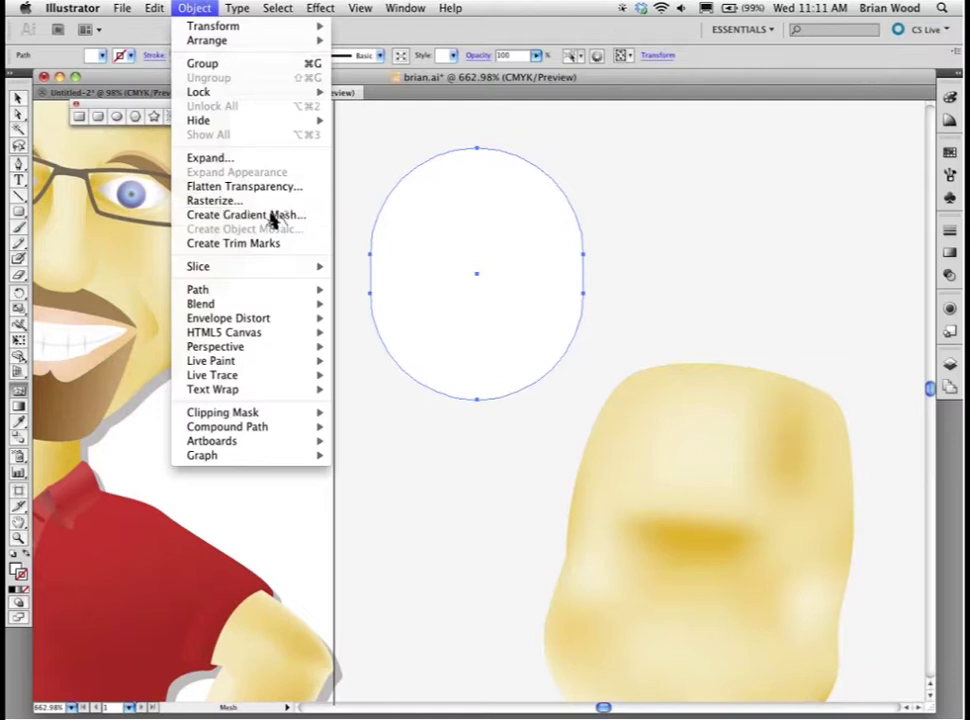
key("Return")
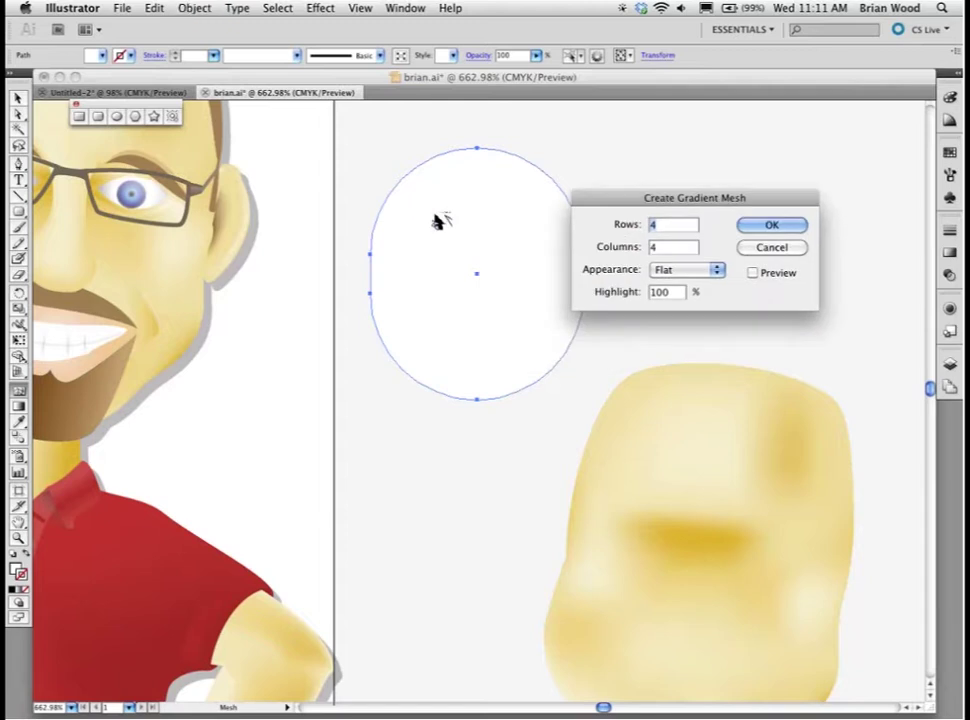
left_click(766, 276)
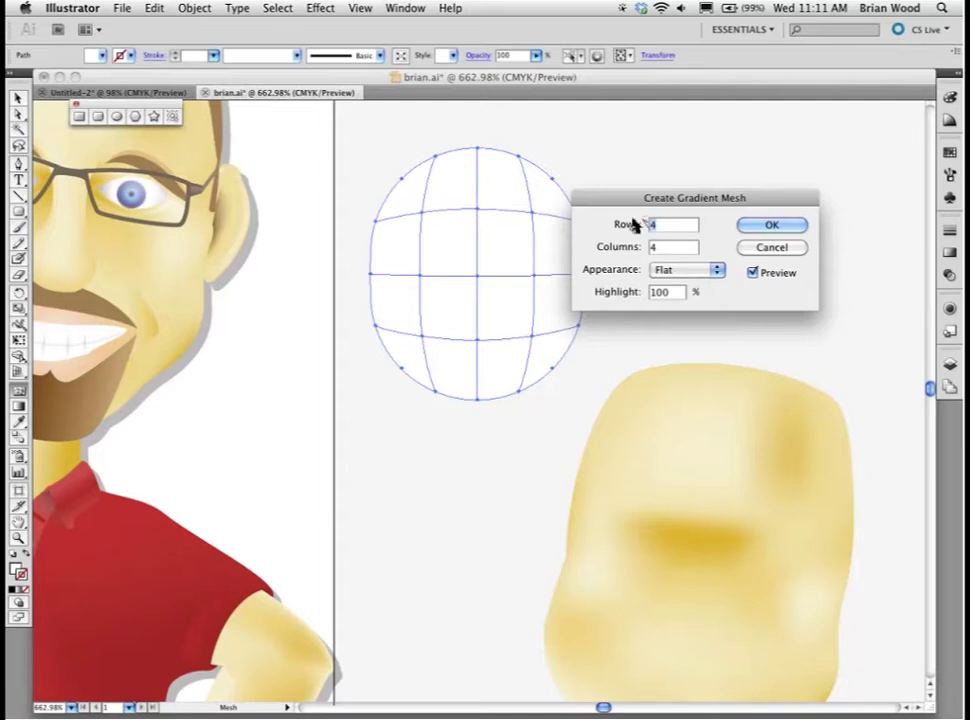
left_click(757, 248)
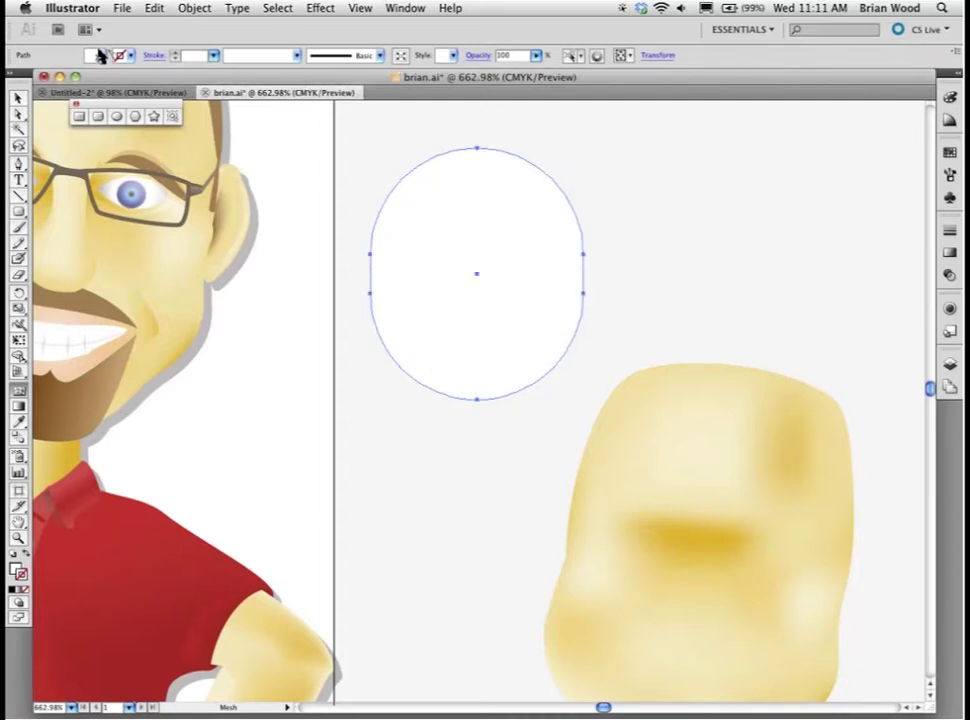
- Fill the rounded rectangle with green
left_click(100, 55)
left_click(60, 80)
left_click(190, 11)
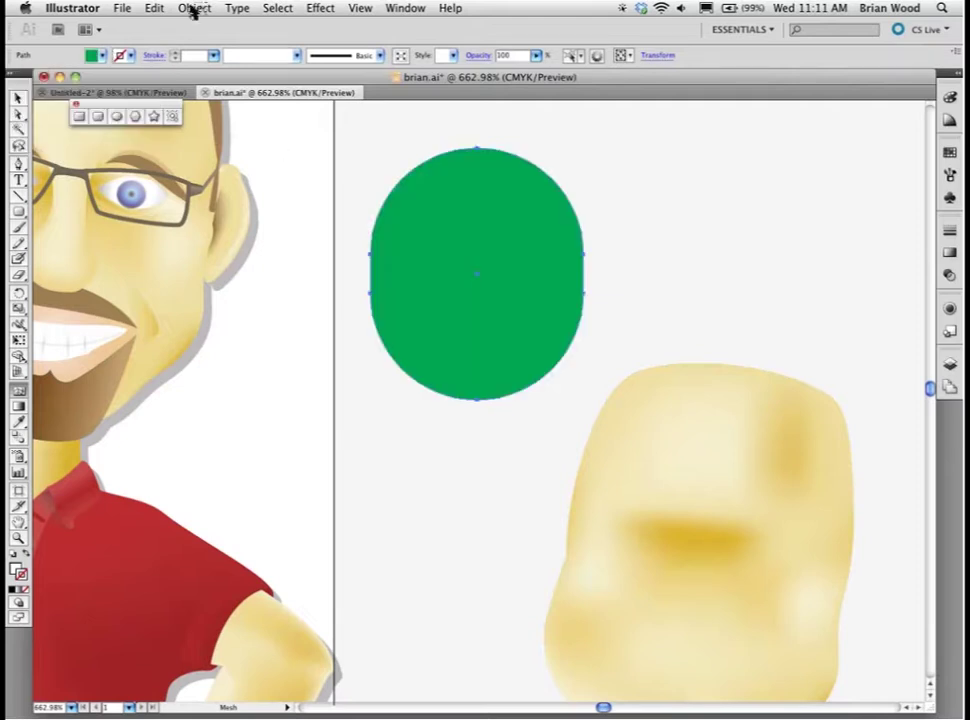
- Convert the green shape to a gradient mesh with 4 rows, 4 columns, To Center appearance and 100% highlight, previewing To Edge for comparison
left_click(193, 9)
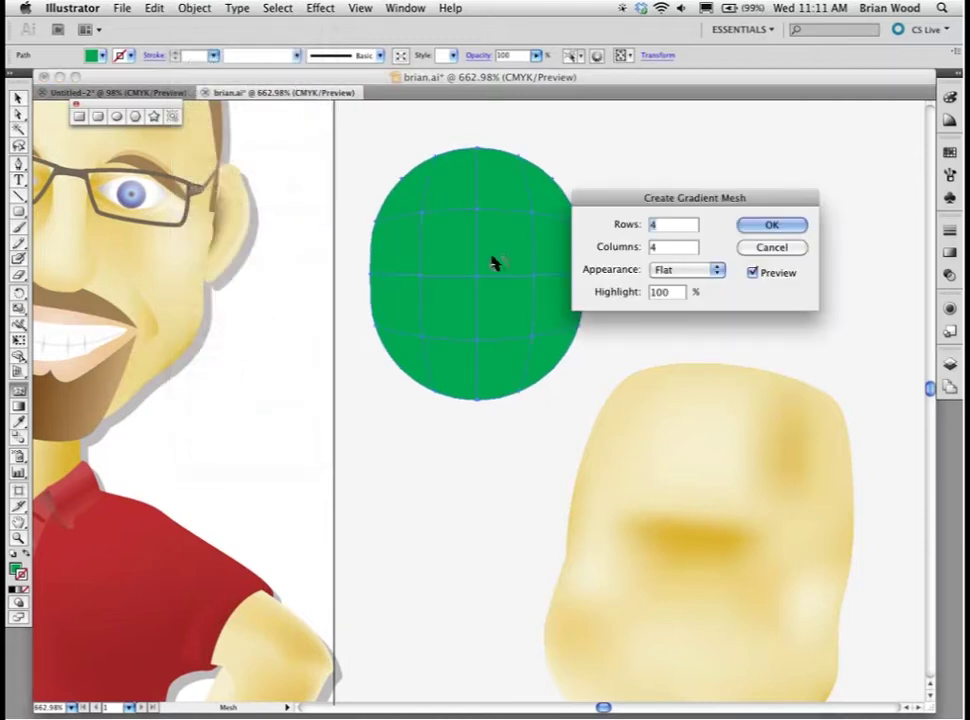
left_click(684, 269)
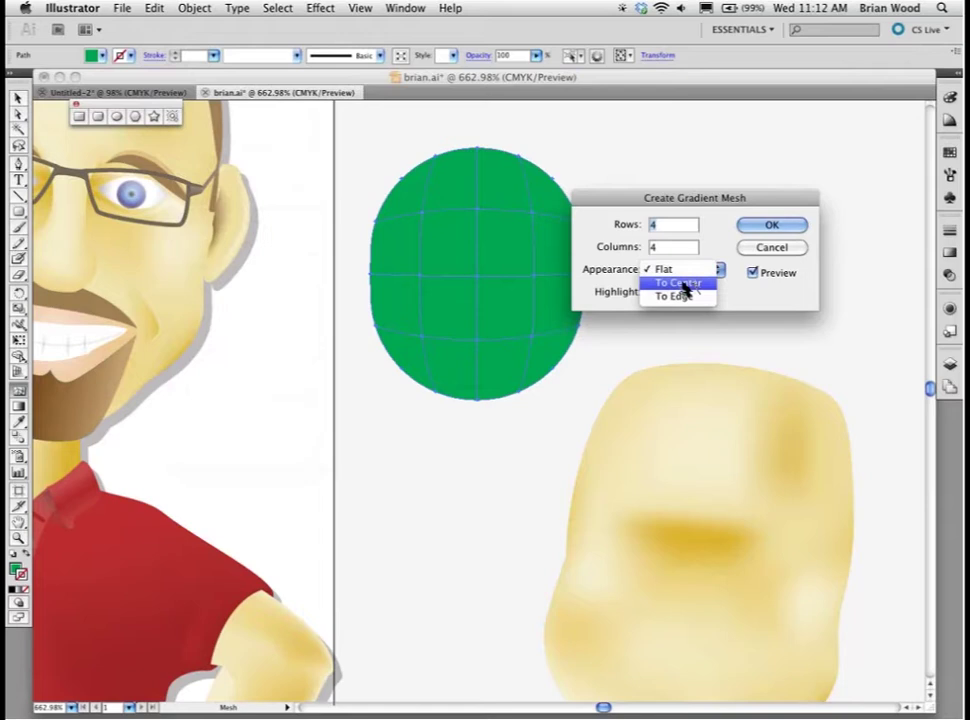
left_click(683, 284)
left_click(684, 270)
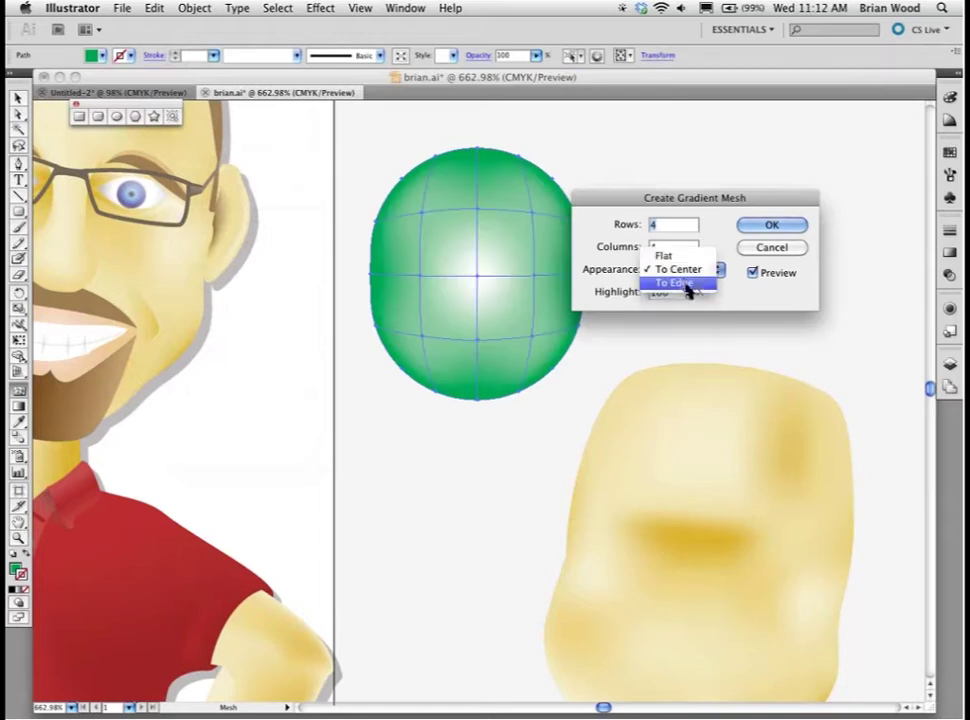
left_click(684, 284)
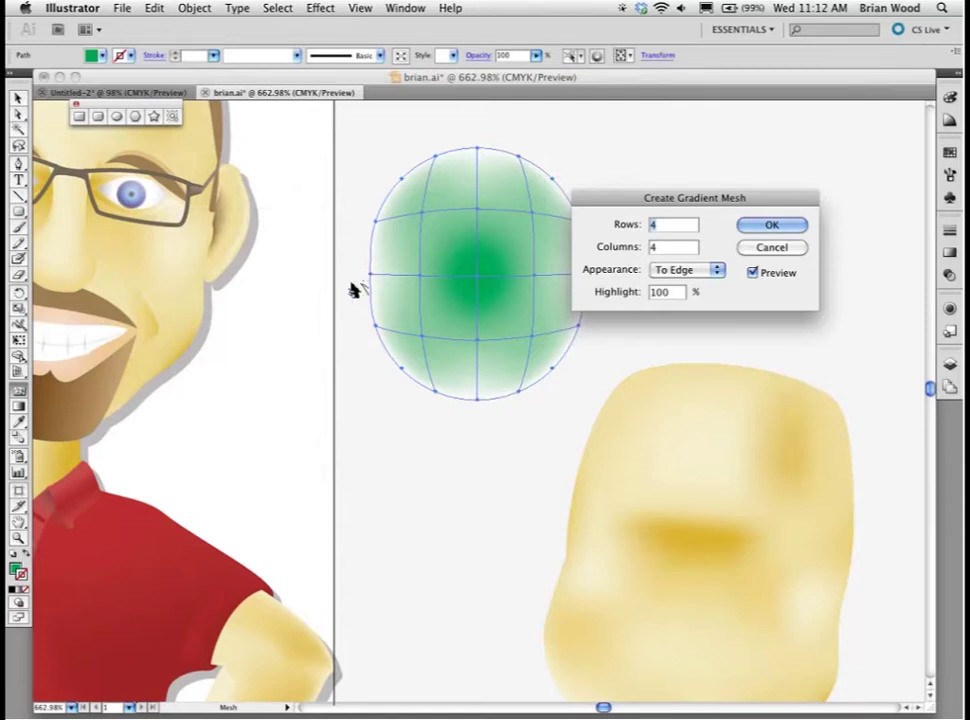
left_click(688, 276)
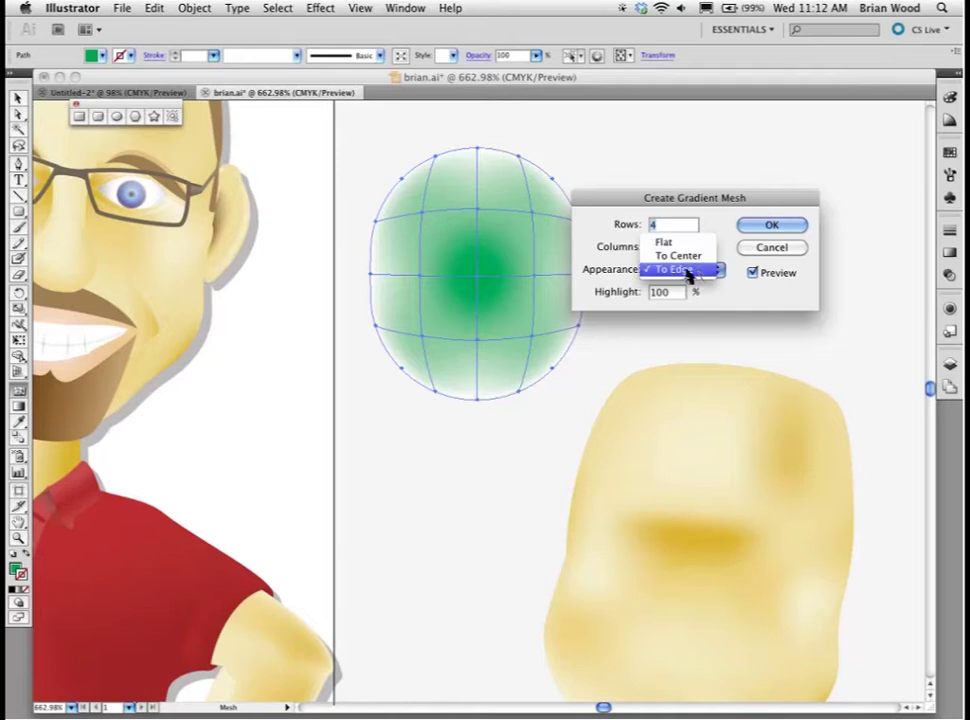
left_click(686, 257)
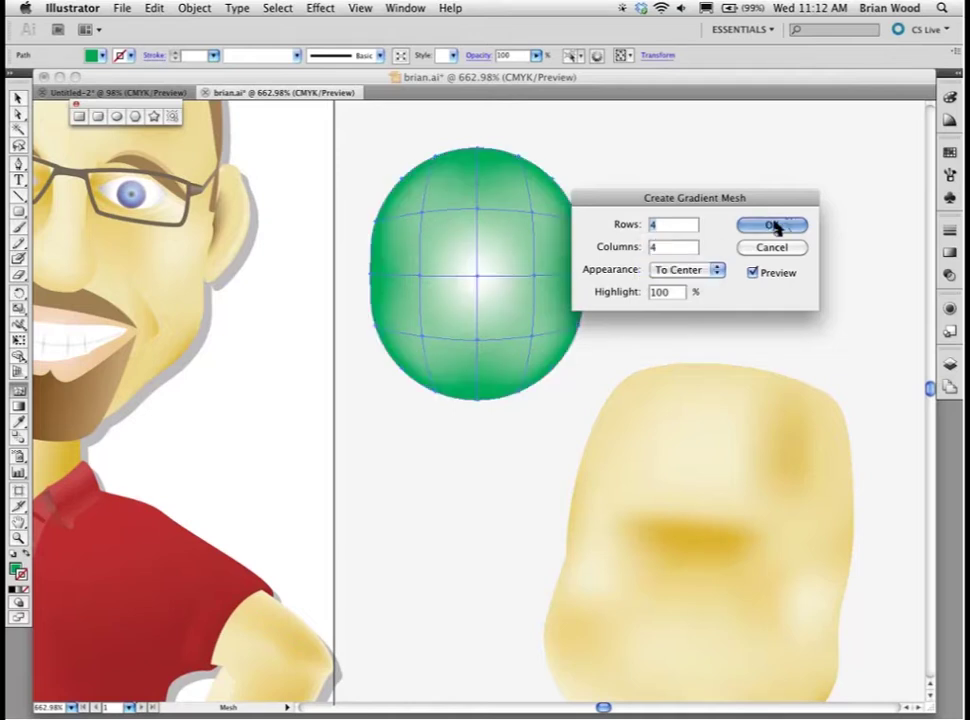
left_click(772, 225)
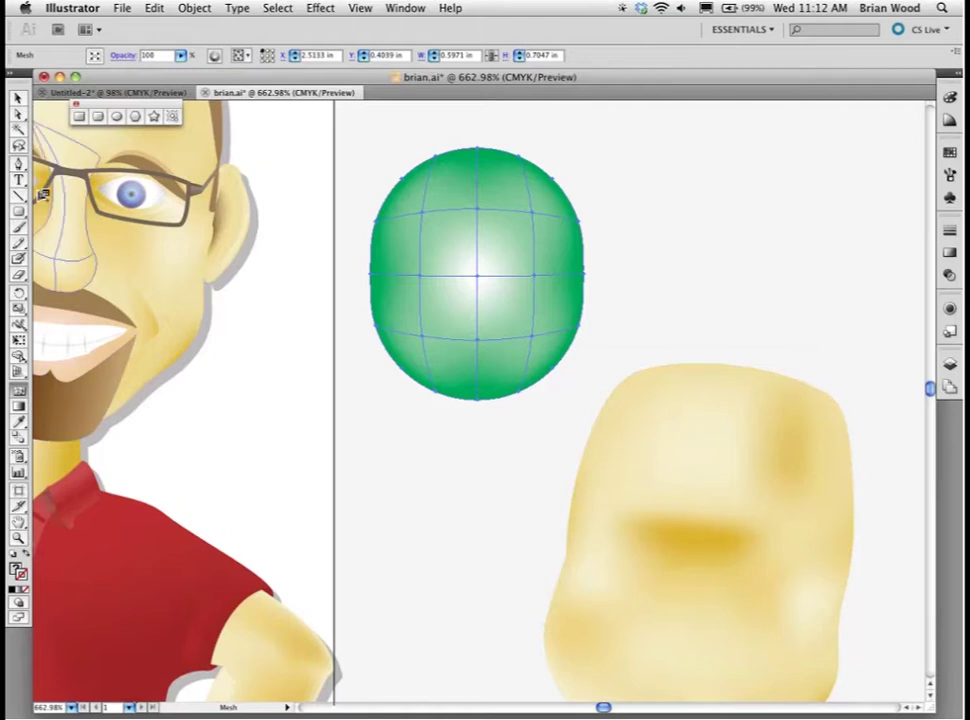
- Recolour the green shape's upper-centre mesh point dark blue and reshape the blend around it with its direction handles
left_click_drag(480, 211, 518, 246)
left_click(483, 207)
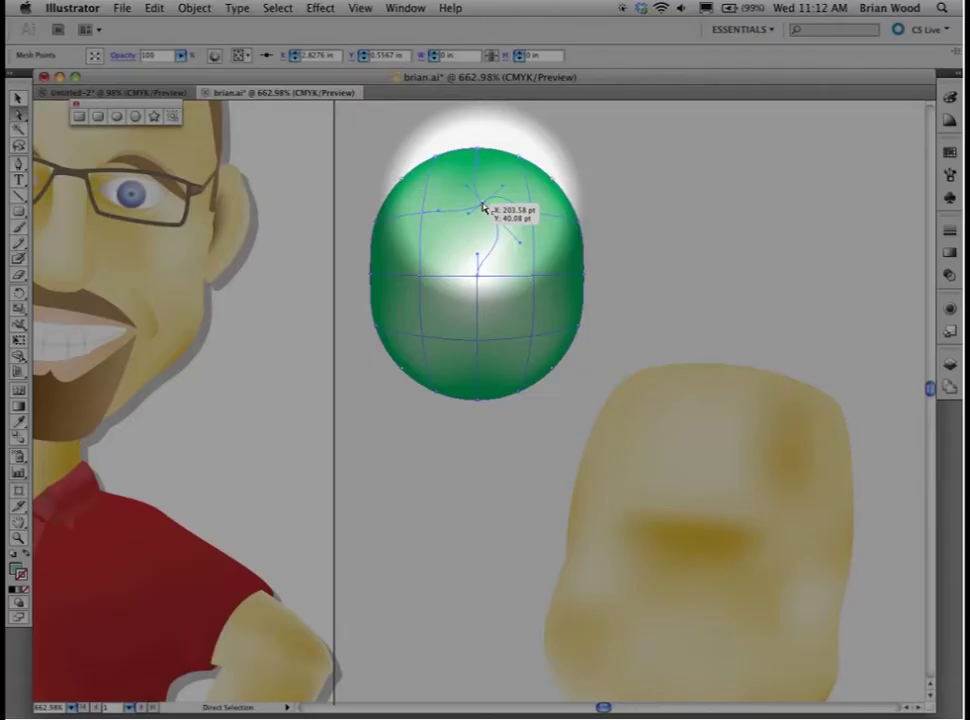
left_click(951, 153)
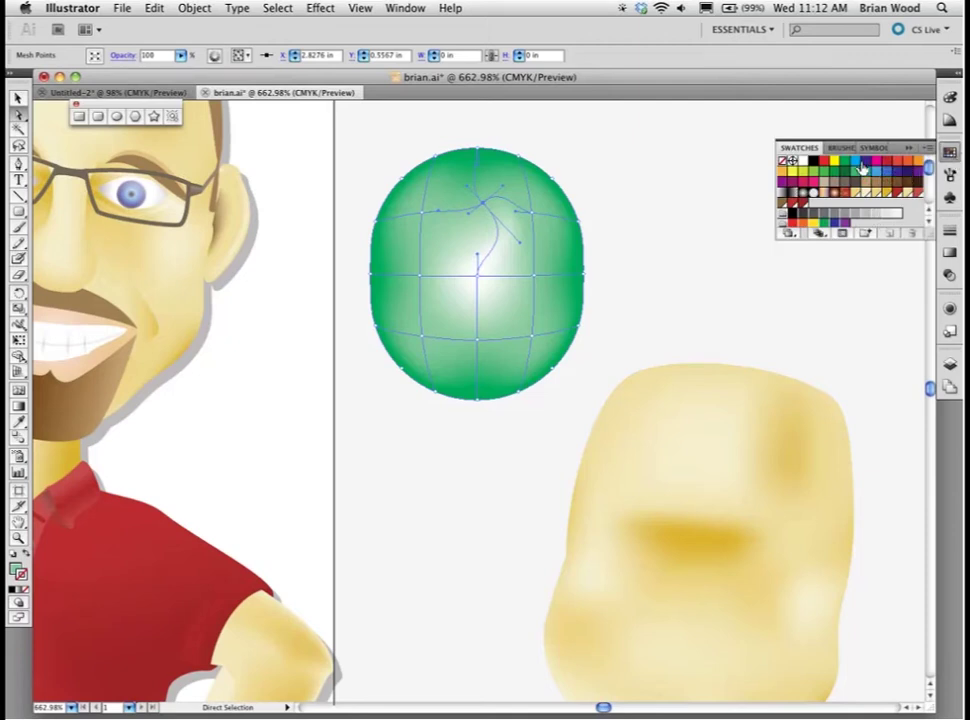
left_click(485, 208)
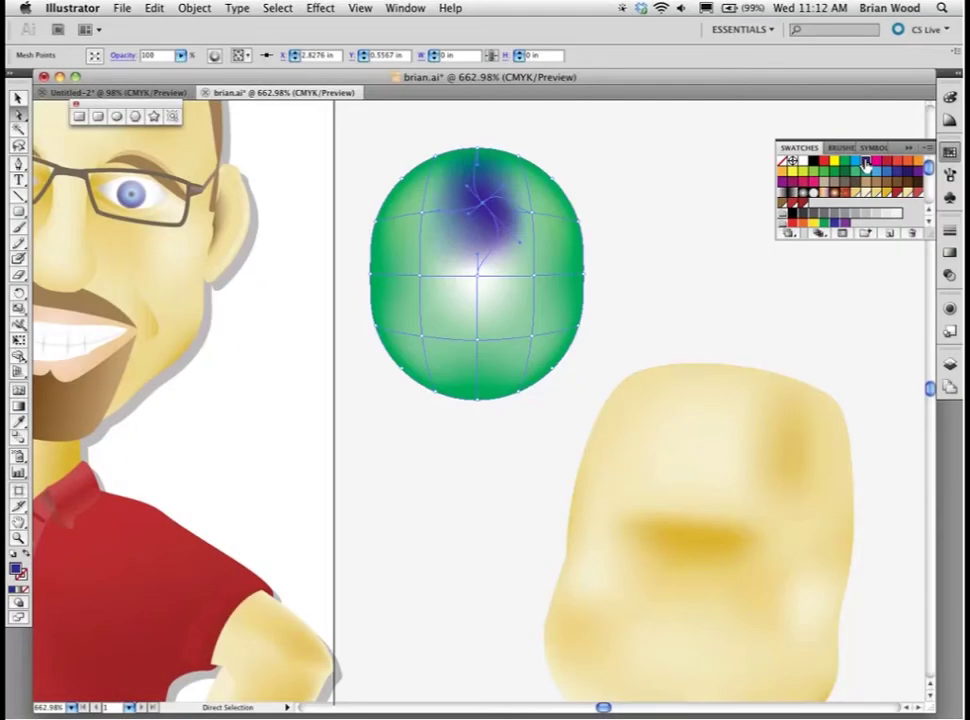
left_click_drag(478, 260, 436, 256)
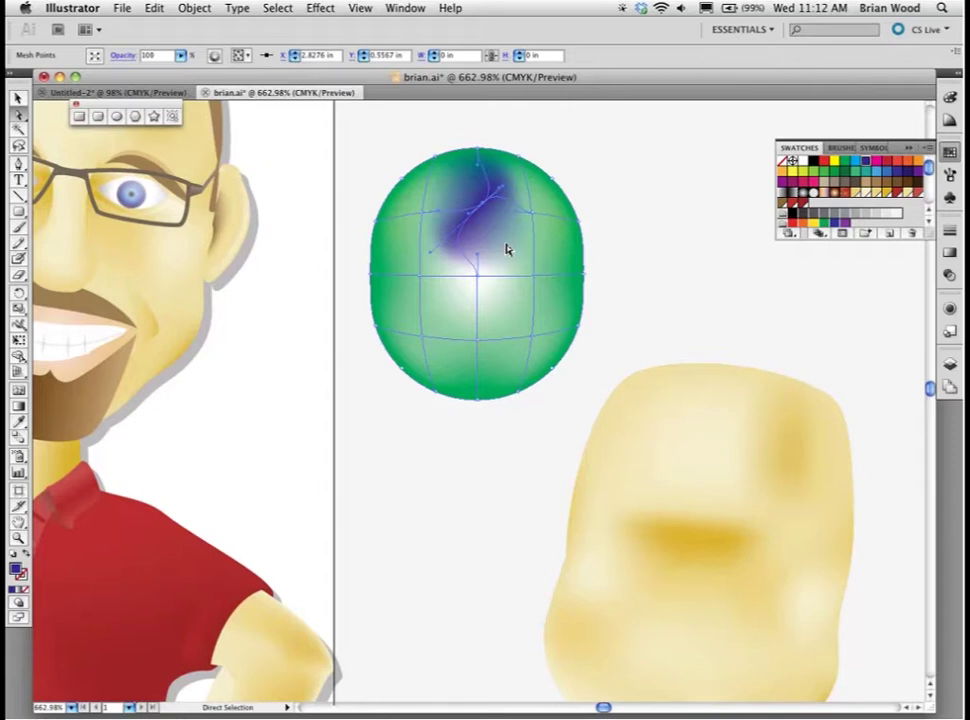
- Examine the mesh lines and colour at the dark brow point of the copied face mesh, and clear the selection
left_click(677, 532)
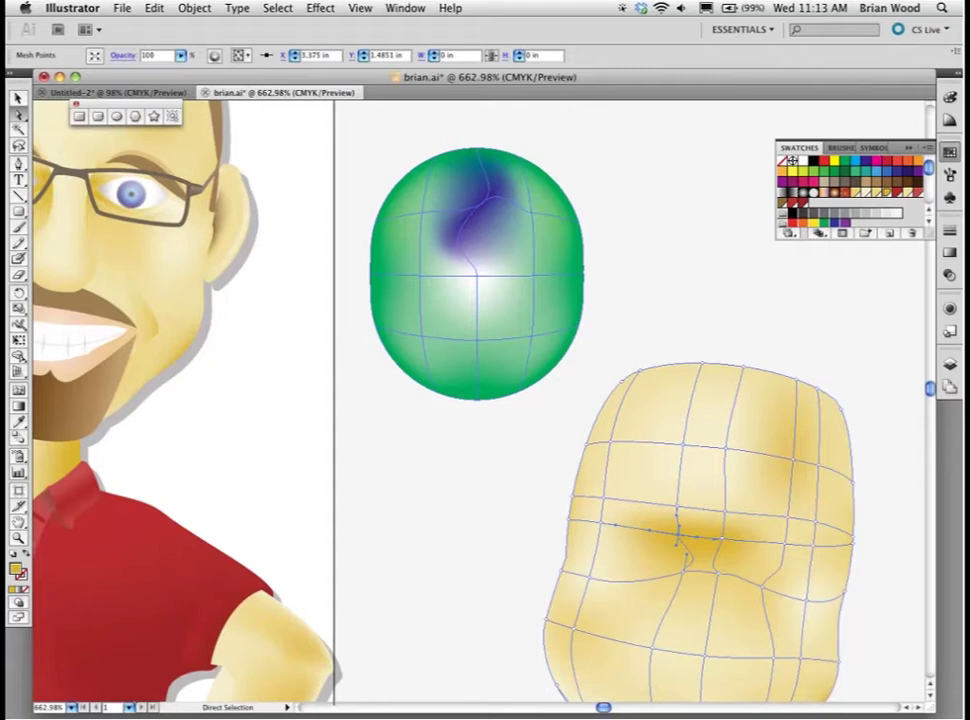
key("v")
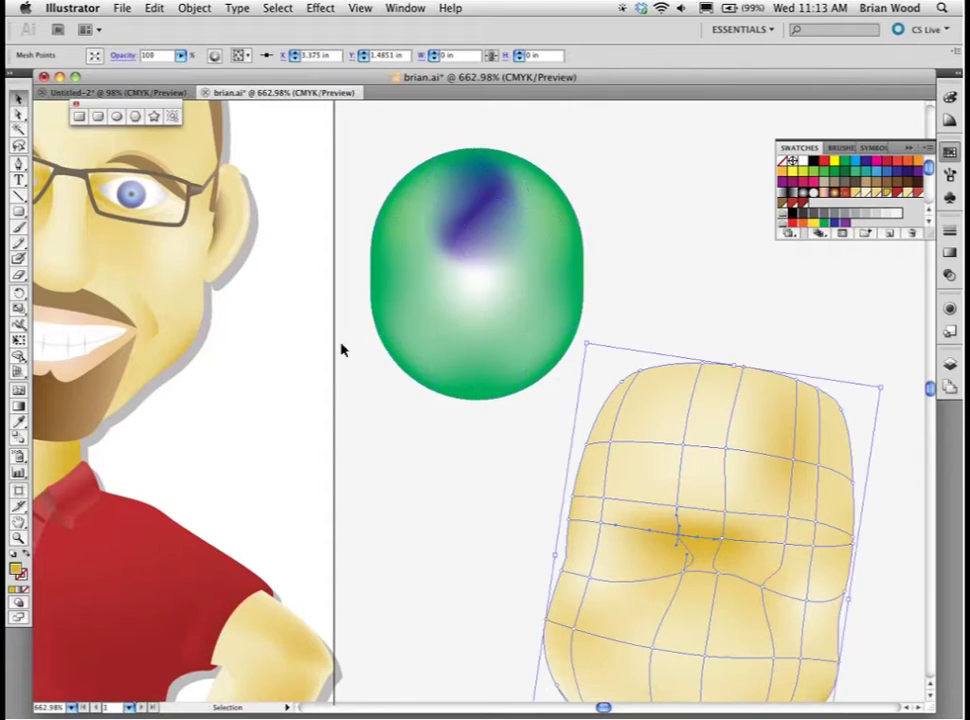
left_click(348, 352)
- Draw a freehand curved path about 2.36 in wide and 0.73 in high with the Pencil tool on the empty canvas beside the waving hand
key("space")
left_click_drag(357, 340, 357, 330)
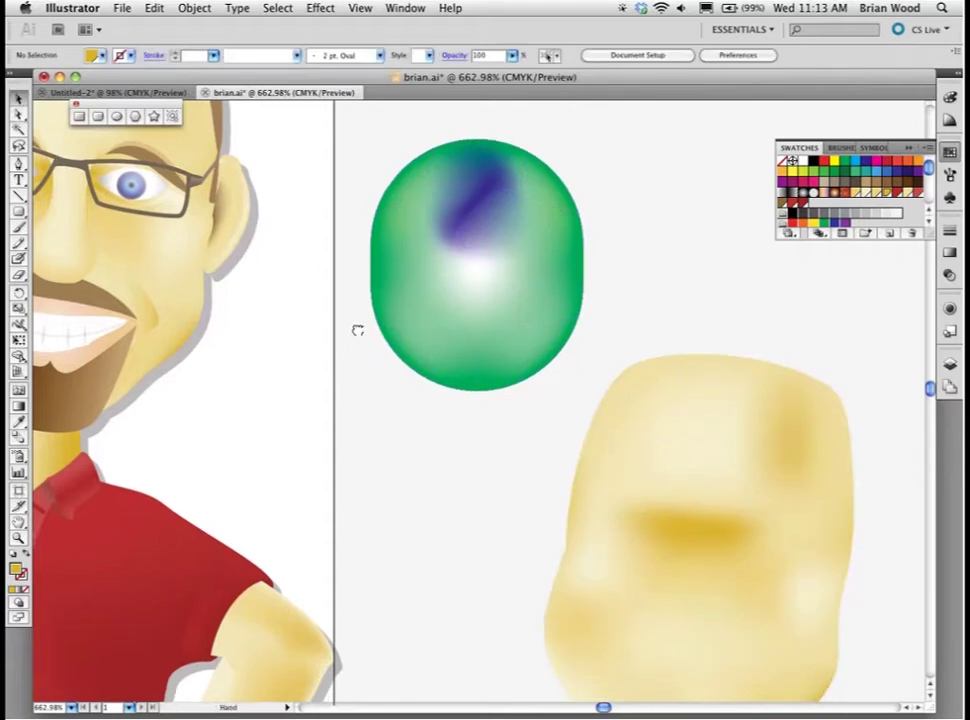
scroll(357, 330, "down", 3)
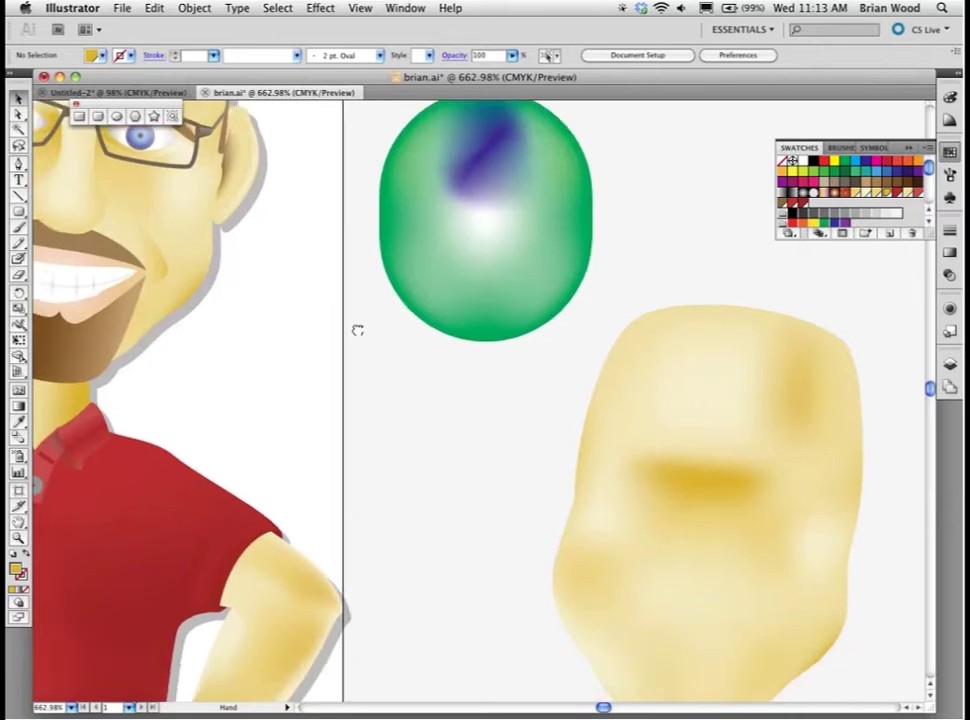
key("super+0")
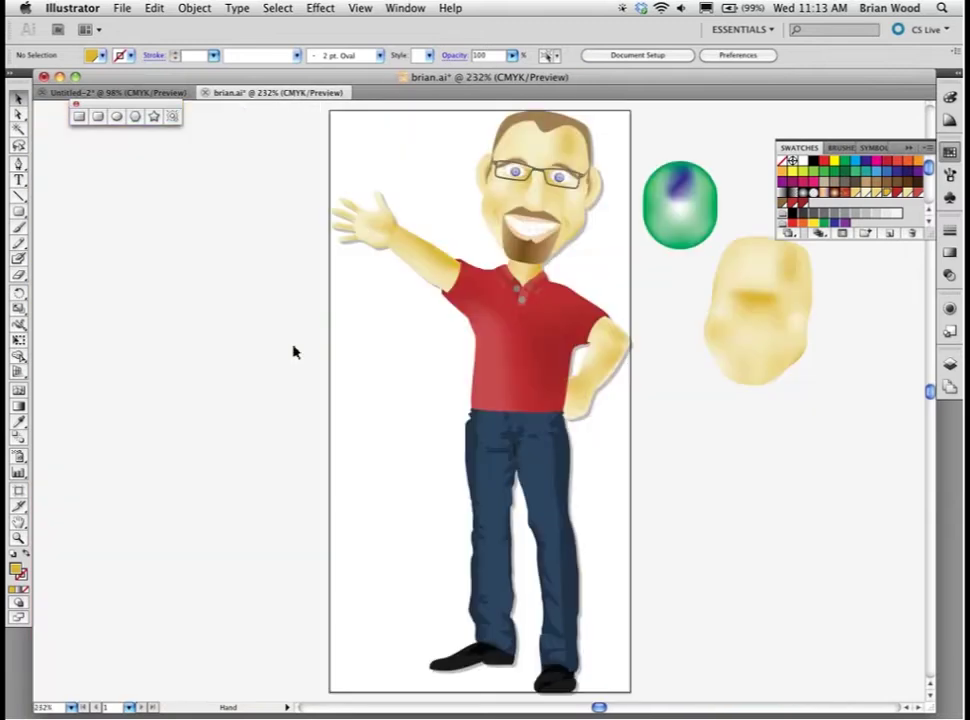
scroll(300, 345, "left", 10)
key("n")
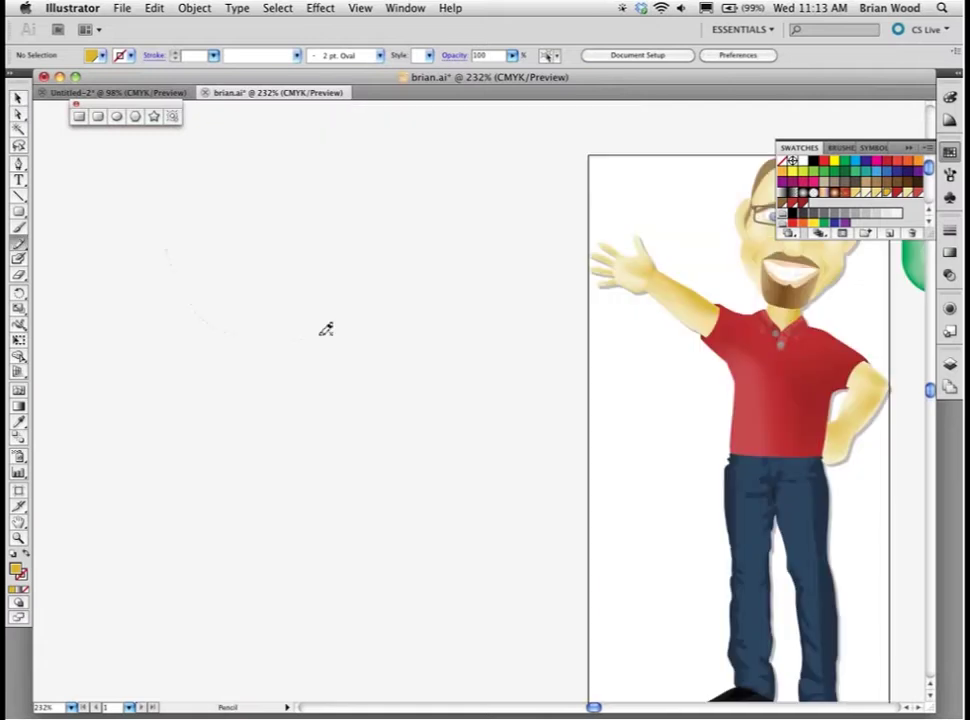
left_click_drag(166, 248, 465, 287)
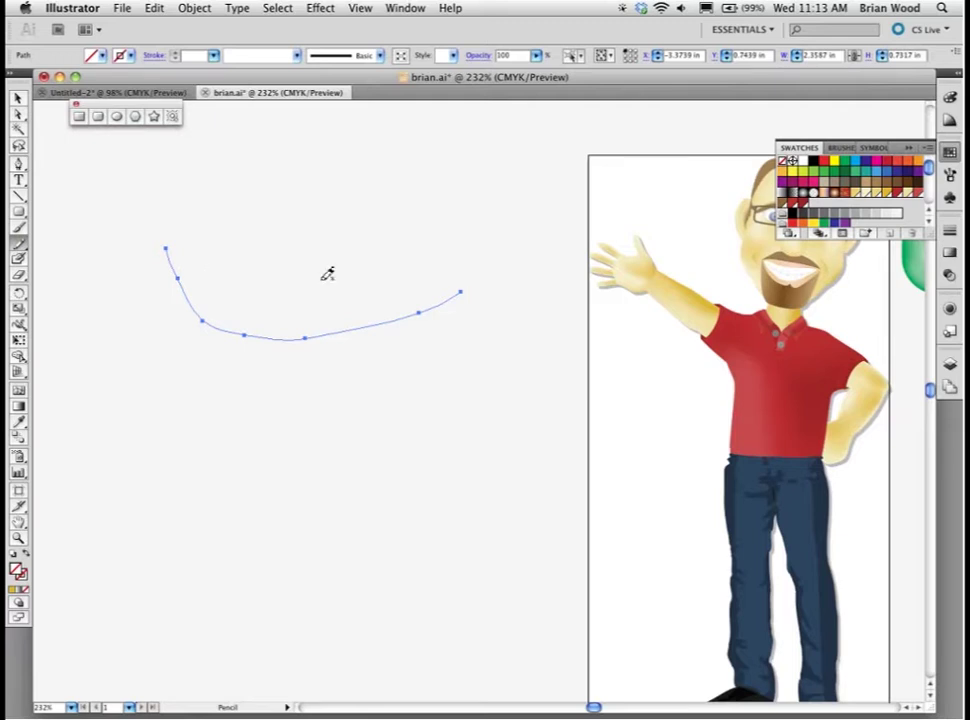
key("v")
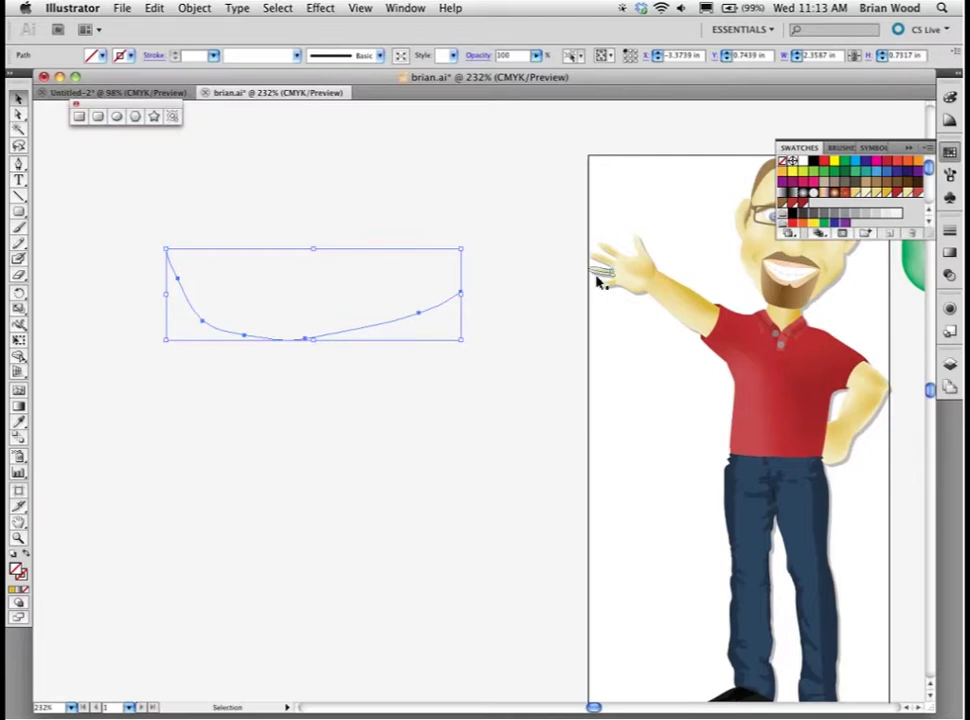
- Give the freehand curved path a yellow 3 pt stroke
left_click(792, 174)
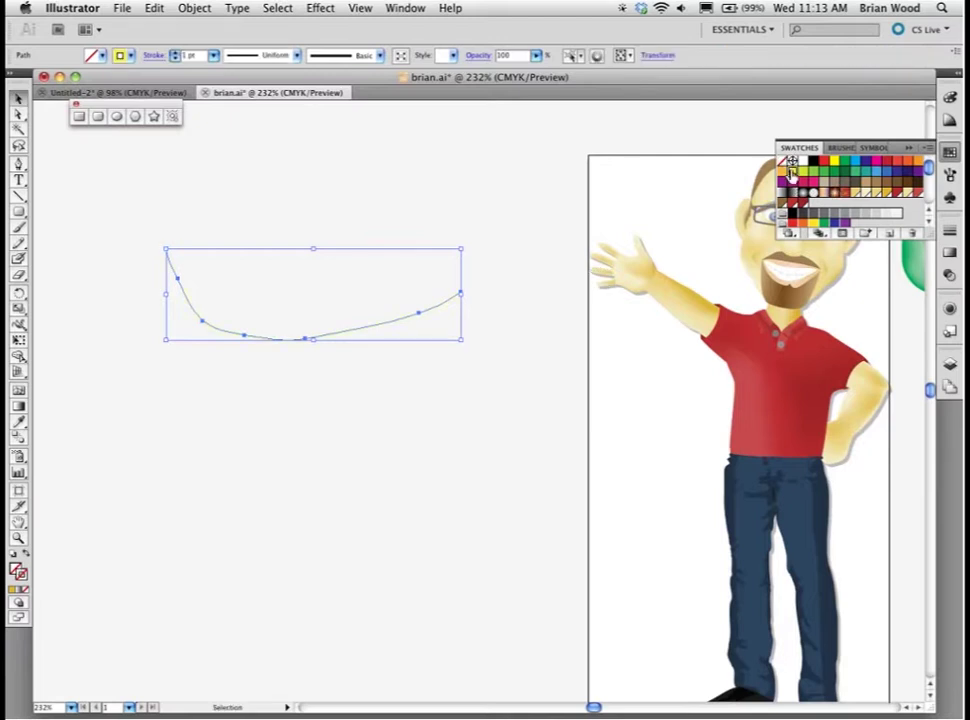
left_click(175, 52)
left_click(175, 52)
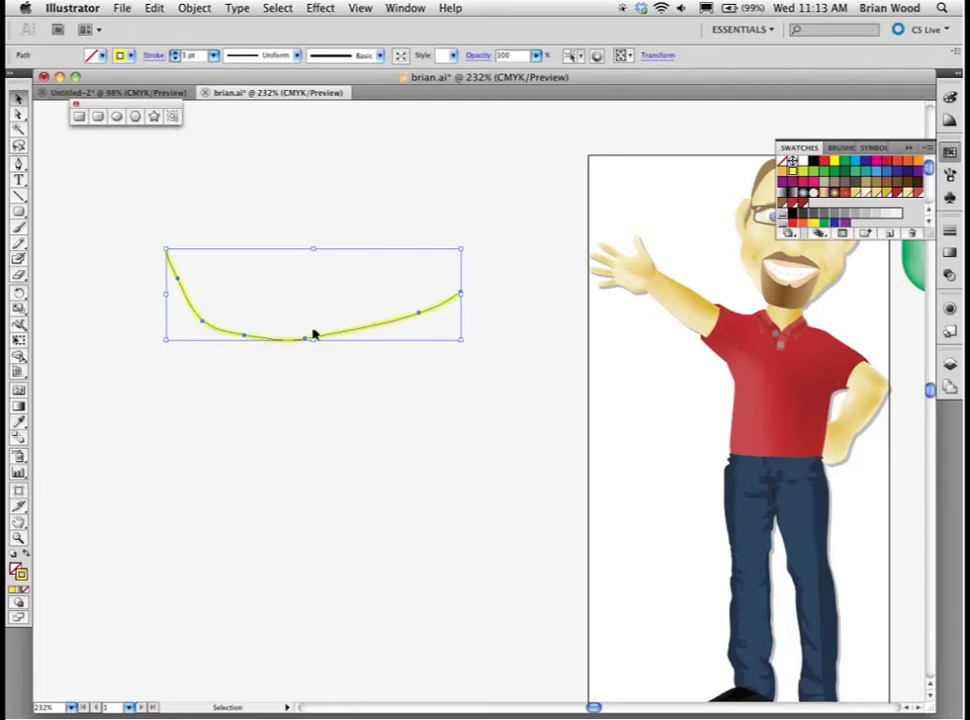
- Duplicate the yellow curve up and to the right, and reshape the copy by moving both of its end anchor points
left_click_drag(320, 338, 357, 292)
key("a")
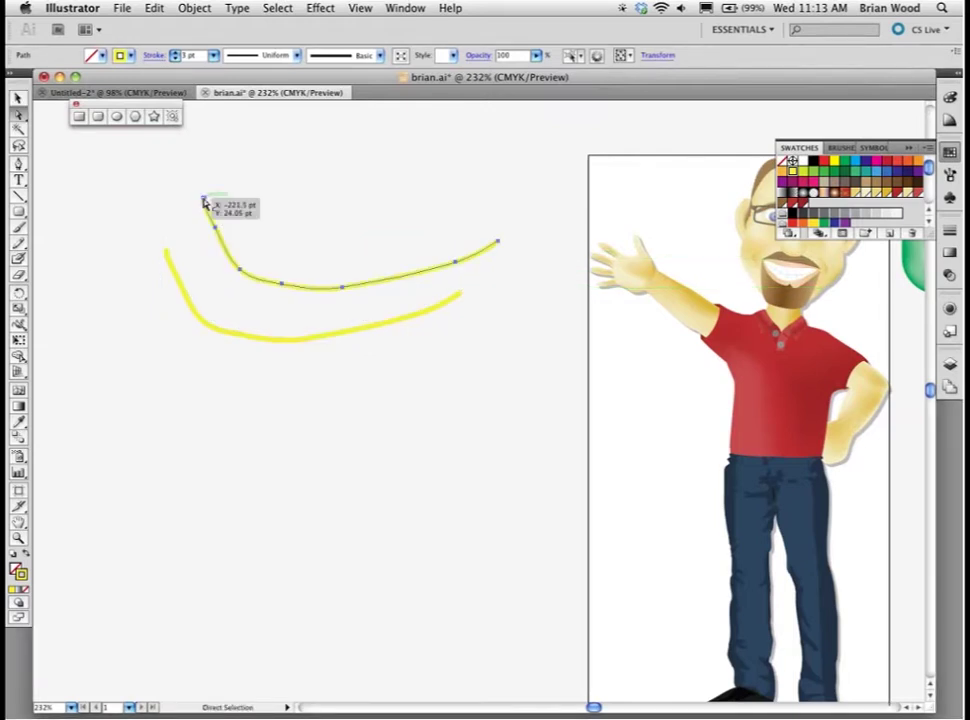
left_click(204, 203)
left_click_drag(206, 201, 191, 212)
left_click_drag(497, 241, 499, 251)
- Recolour the stroke of the reshaped upper curve orange
key("v")
left_click(372, 273)
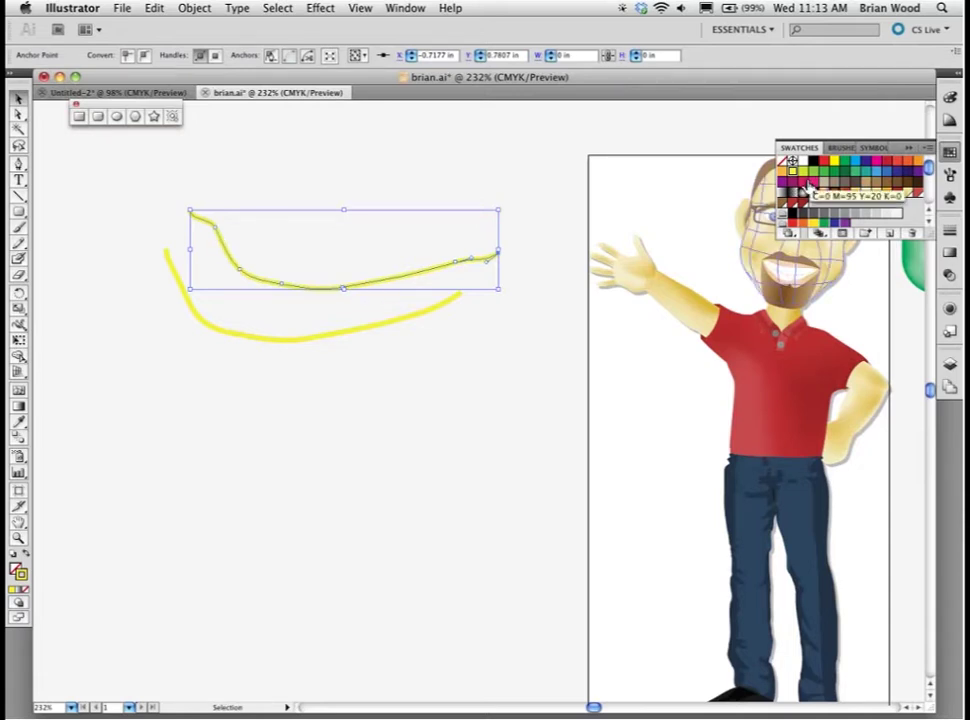
left_click(810, 187)
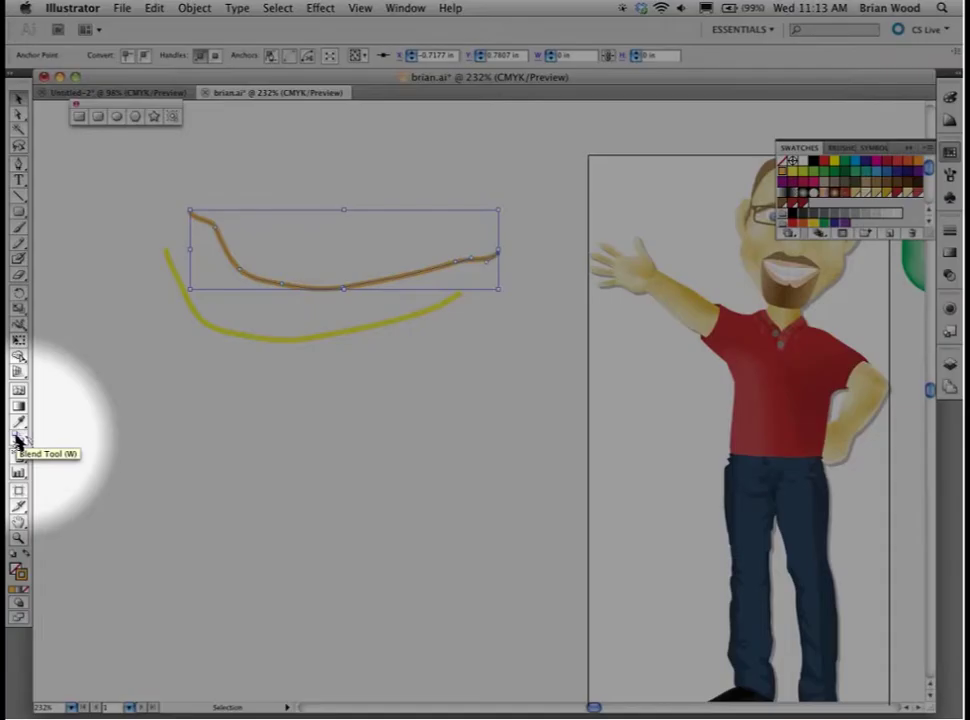
- Blend the orange upper curve and the yellow lower curve into one banana-like shape
left_click(17, 440)
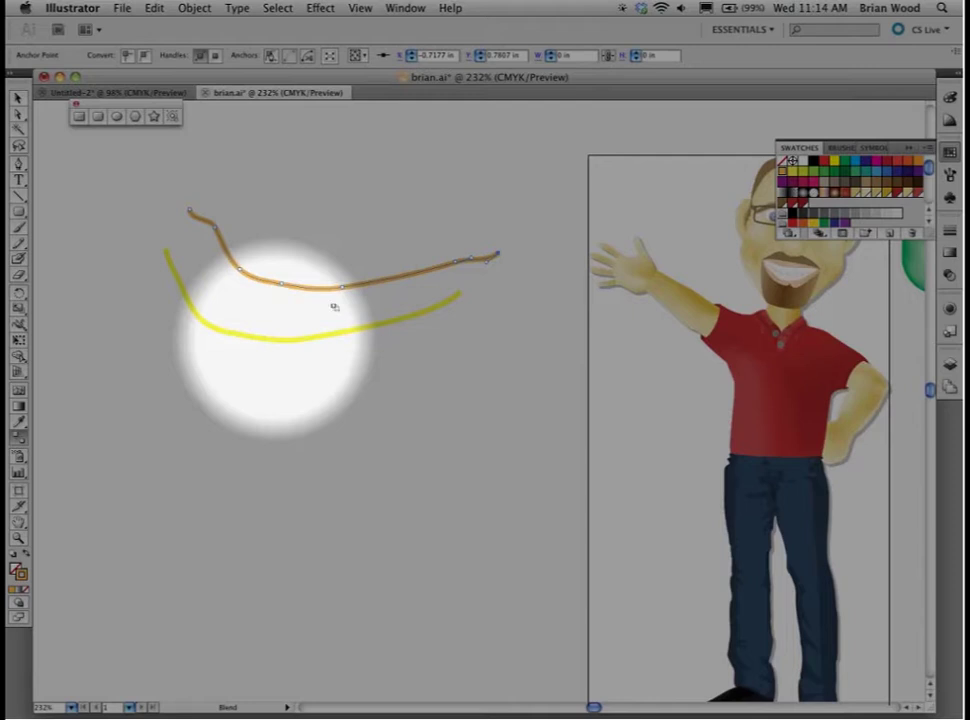
left_click(19, 445)
key("super+alt+b")
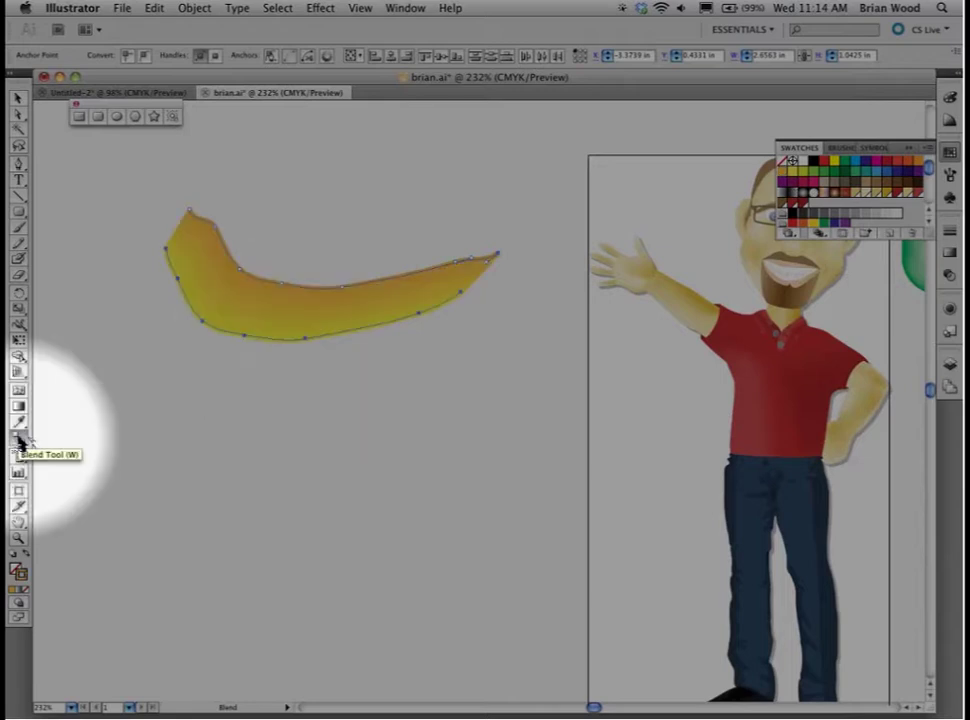
- Preview the blend with Specified Steps spacing of 3, and return the spacing to Smooth Color
left_click(19, 443)
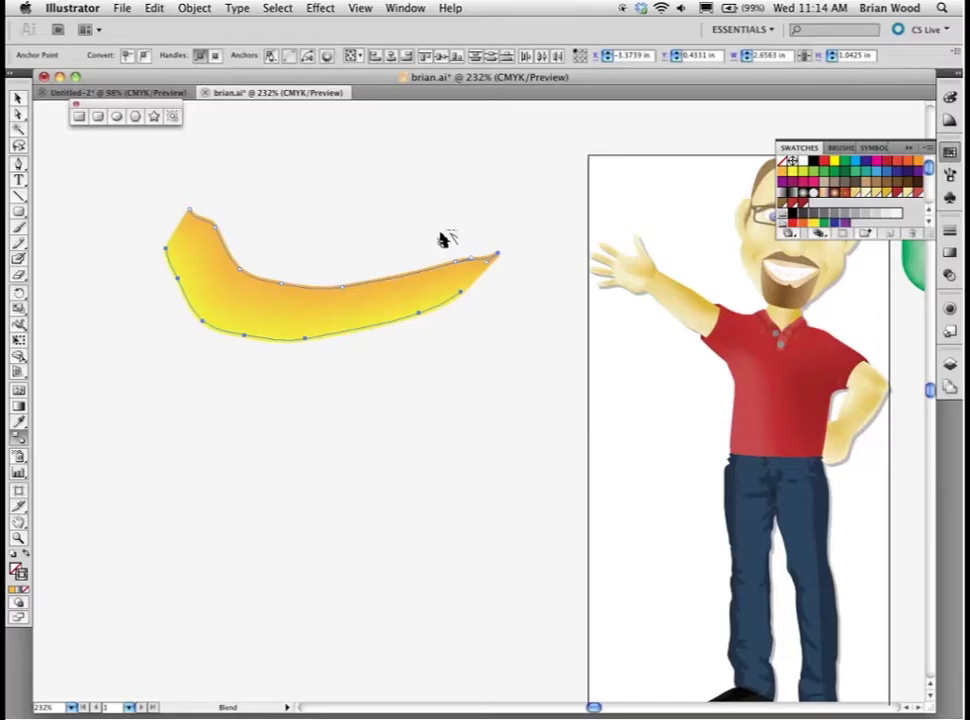
left_click(468, 234)
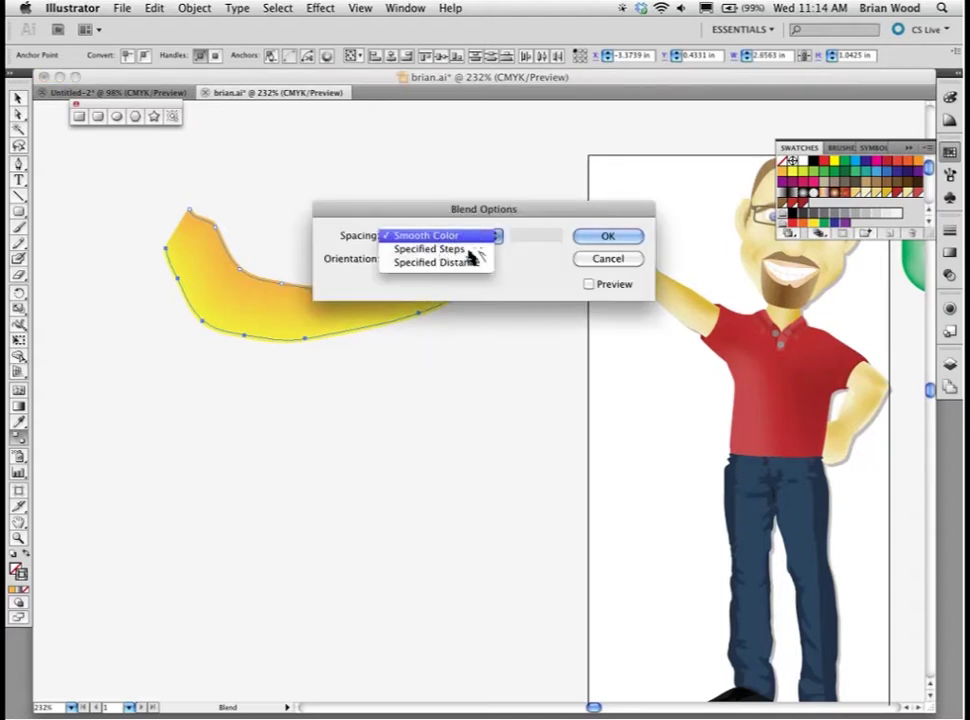
left_click(585, 284)
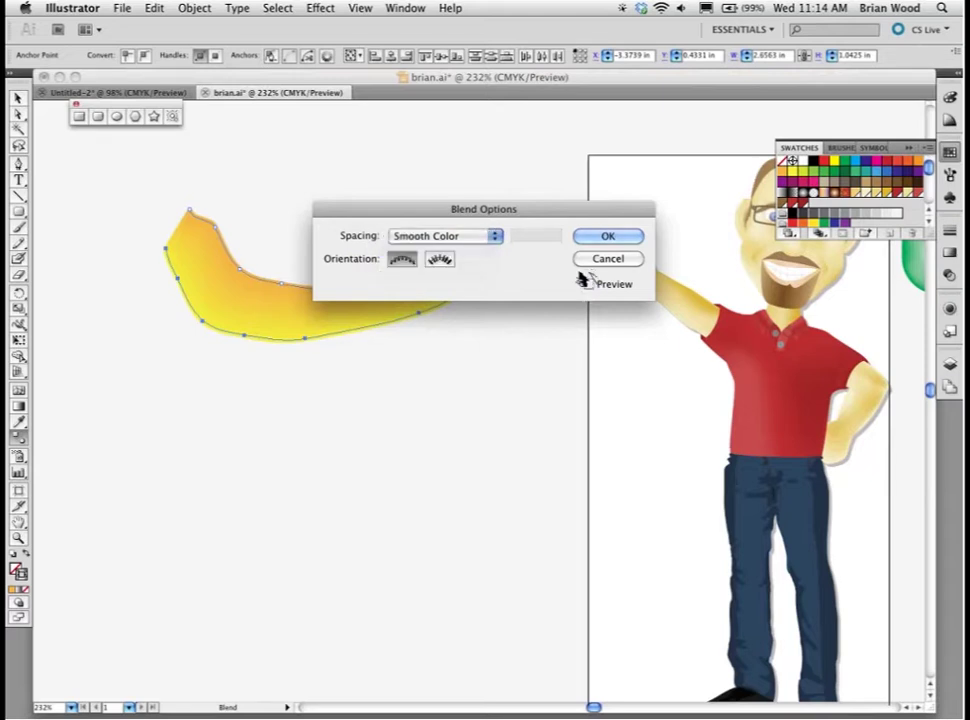
left_click(476, 236)
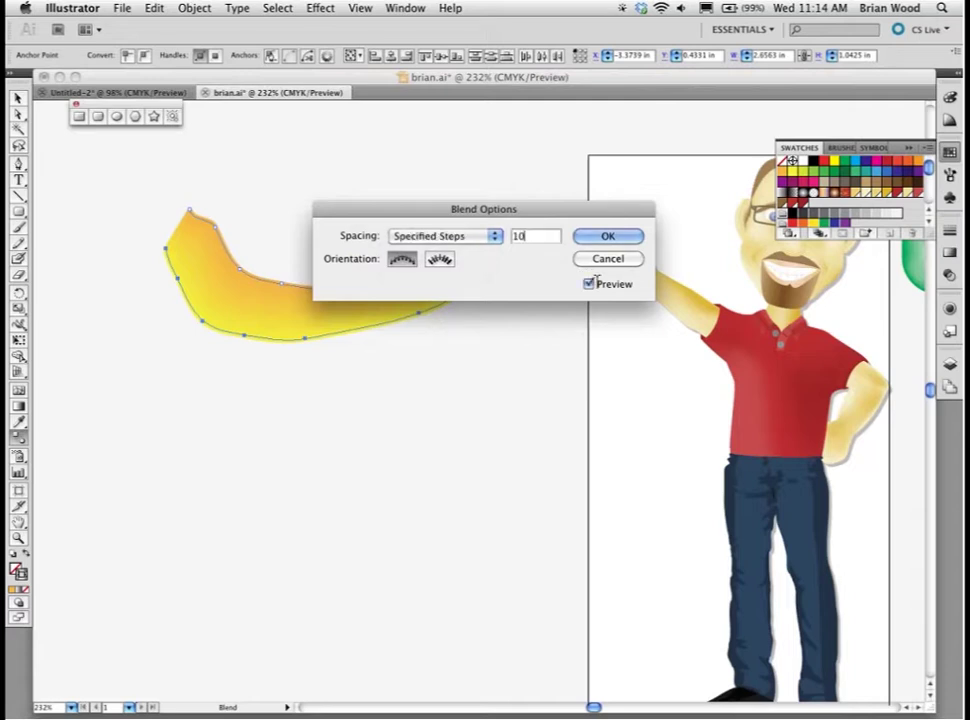
type("3")
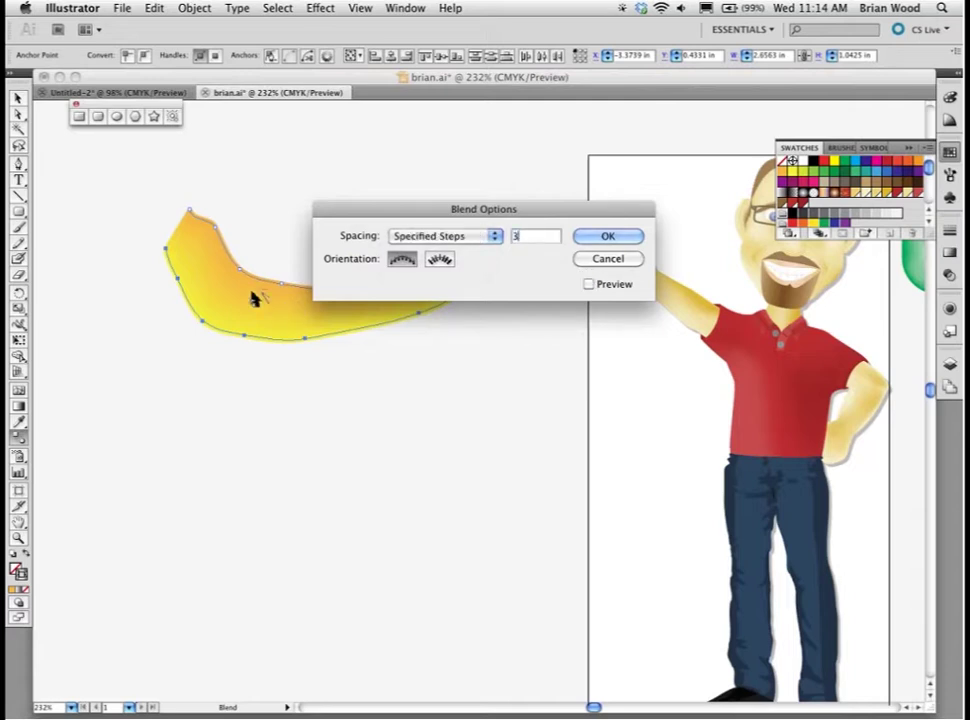
key("Tab")
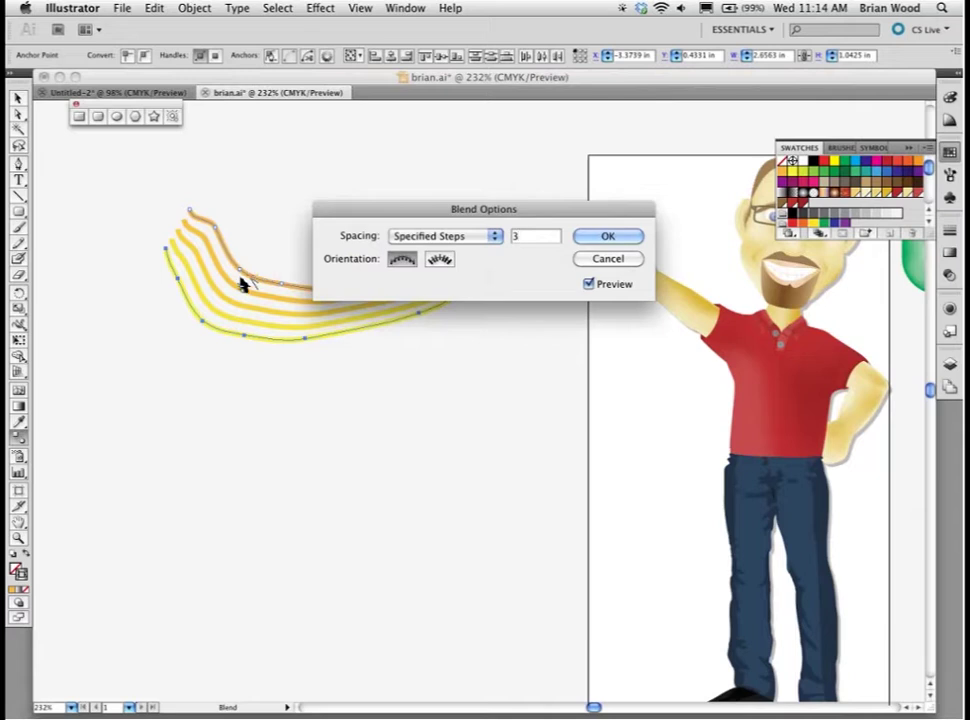
left_click(409, 235)
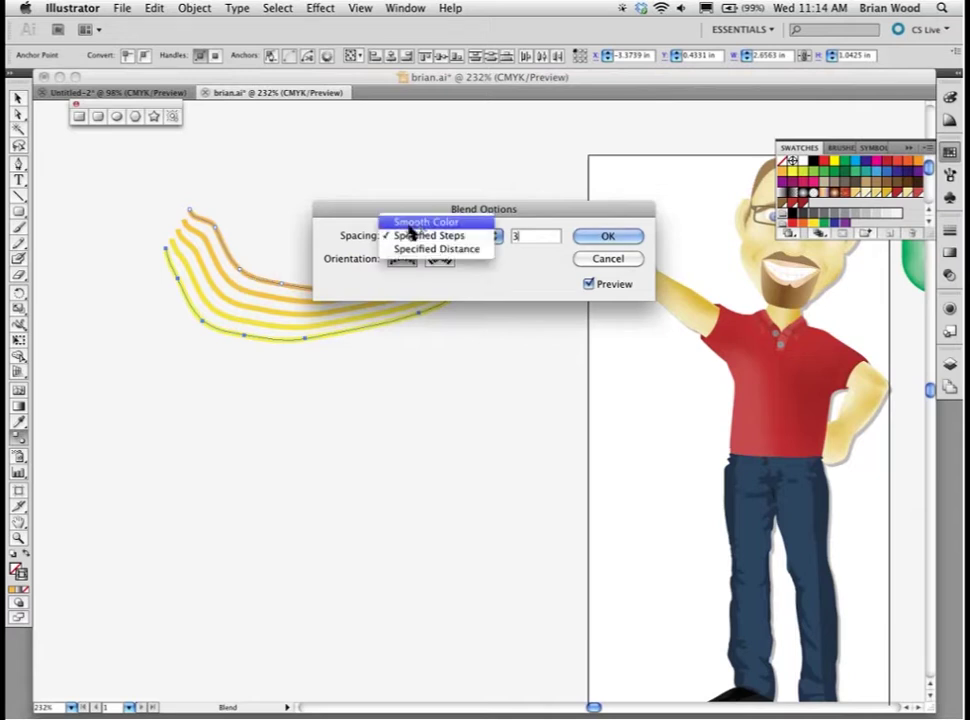
left_click(424, 222)
left_click(608, 242)
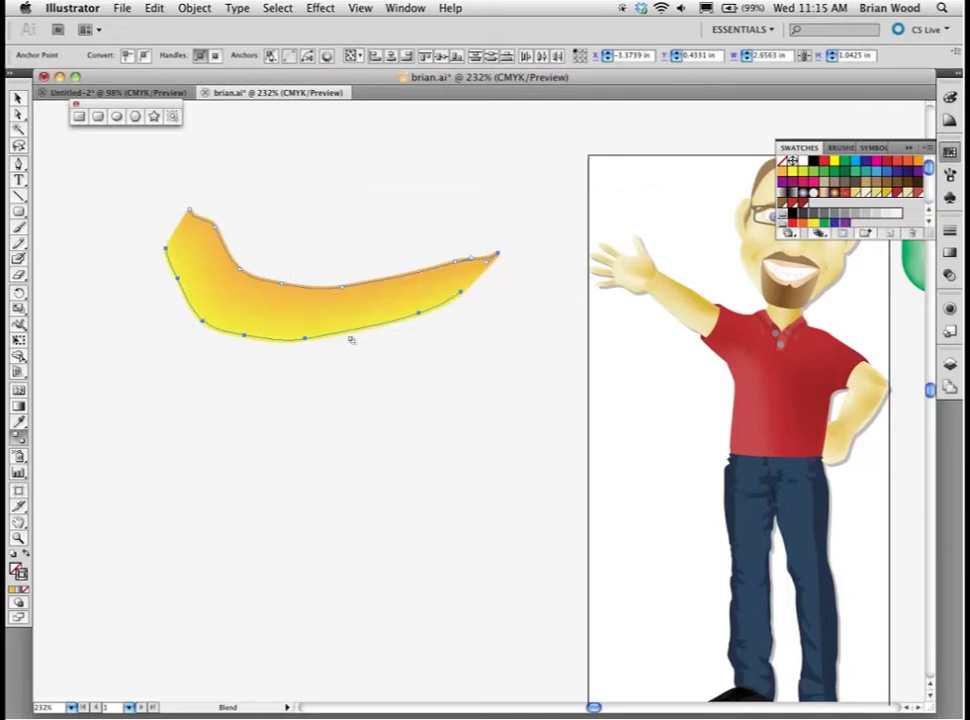
- Draw two freehand curves with the Pencil tool below the banana-like blend, and stroke the upper one yellow
left_click(22, 194)
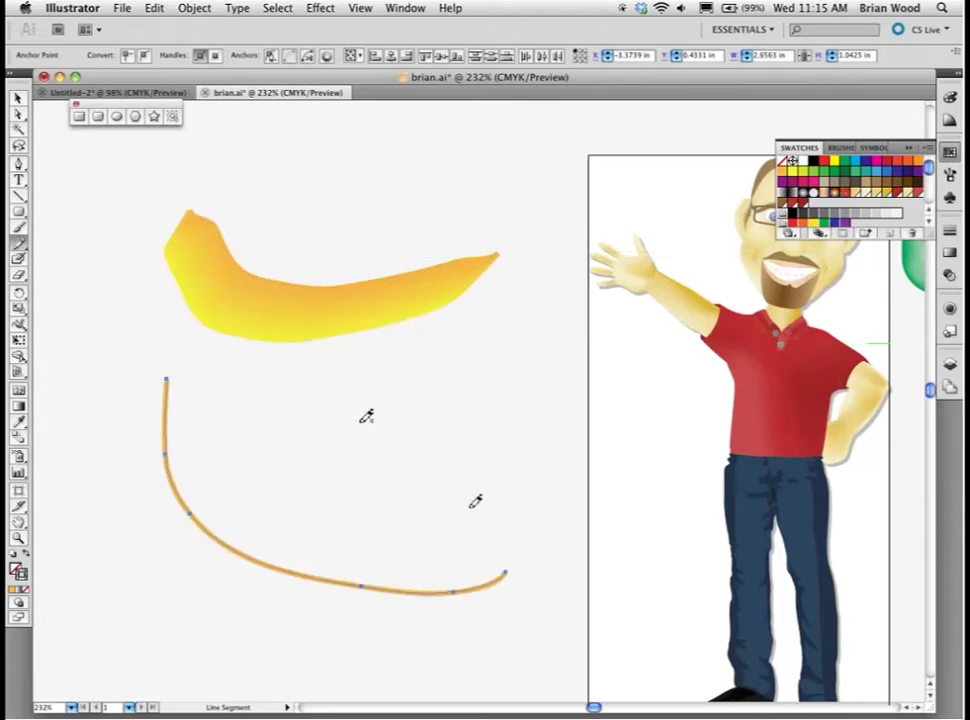
key("n")
left_click_drag(265, 357, 541, 388)
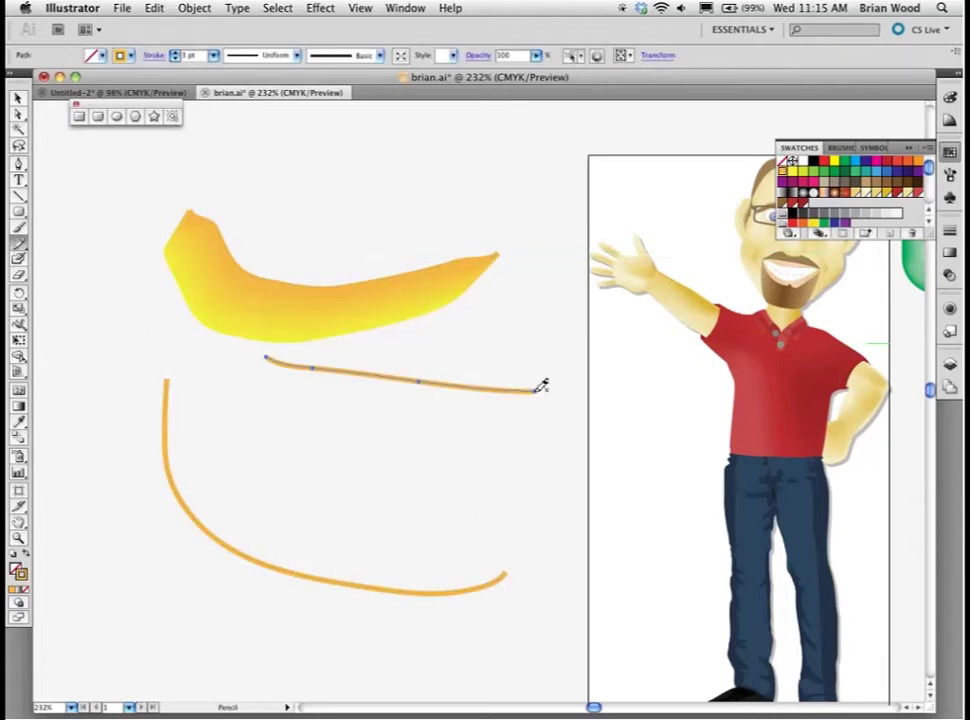
key("v")
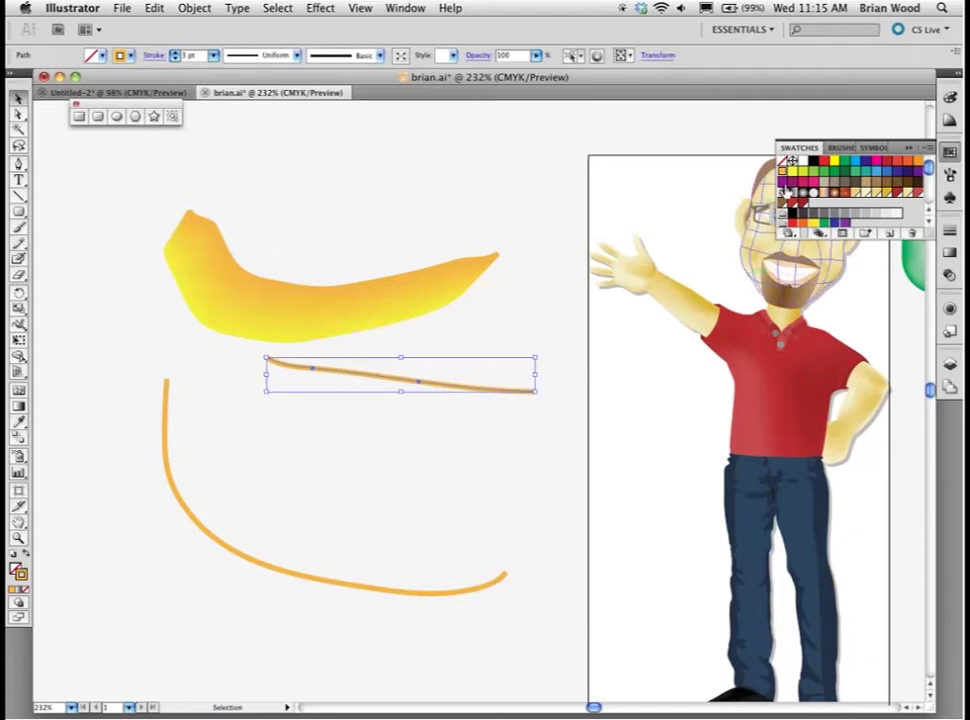
left_click(787, 190)
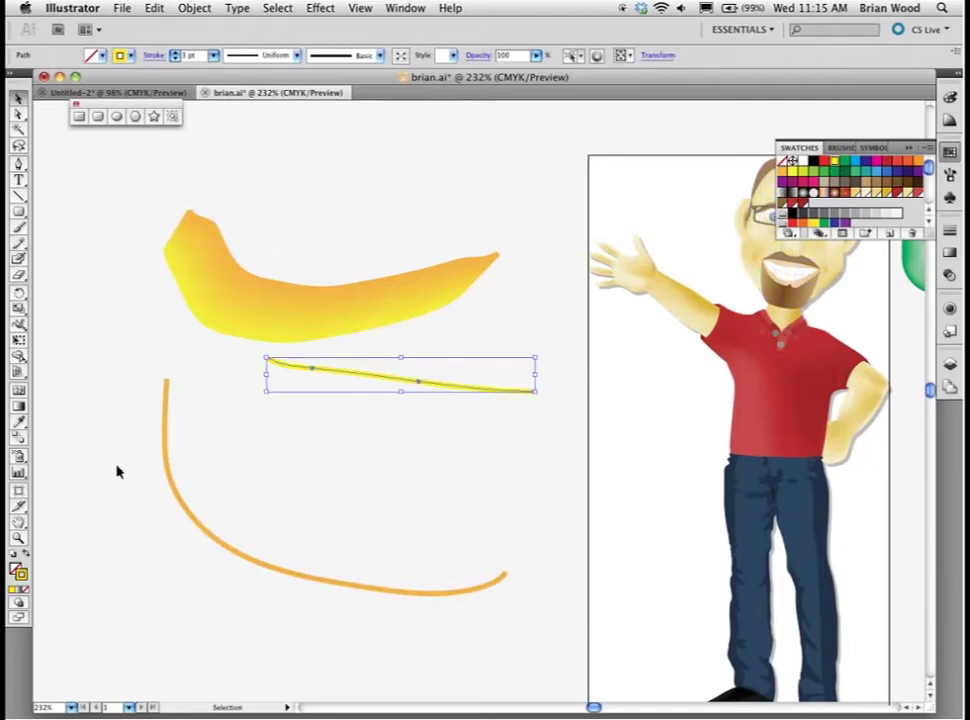
- Blend the large orange curve with the yellow curve above it, and clear the selection
key("n")
key("w")
left_click(249, 561)
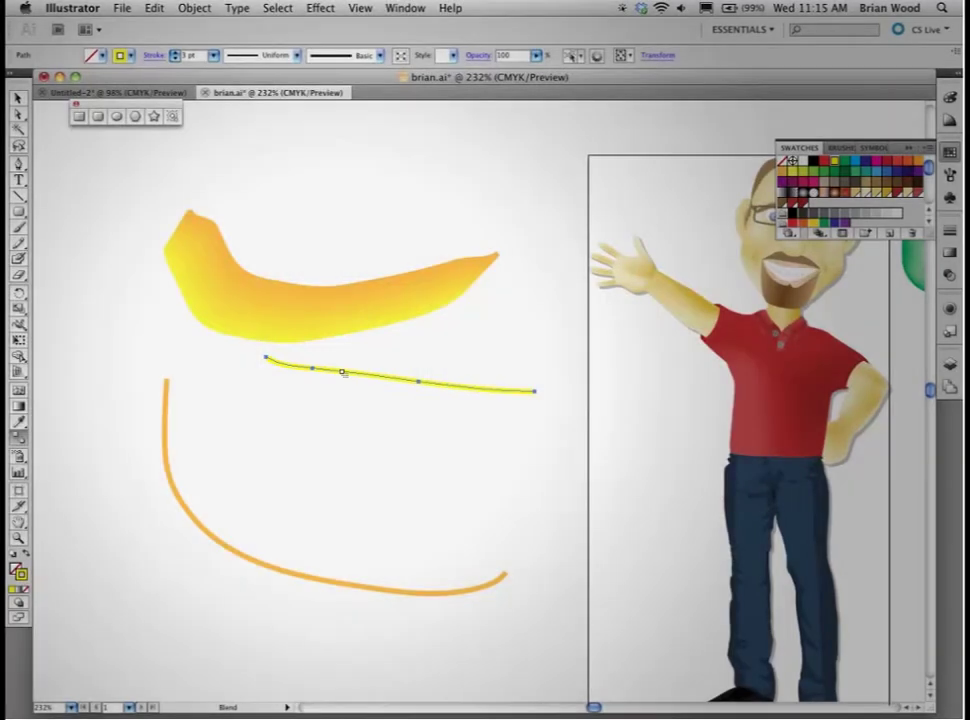
left_click(342, 372)
key("v")
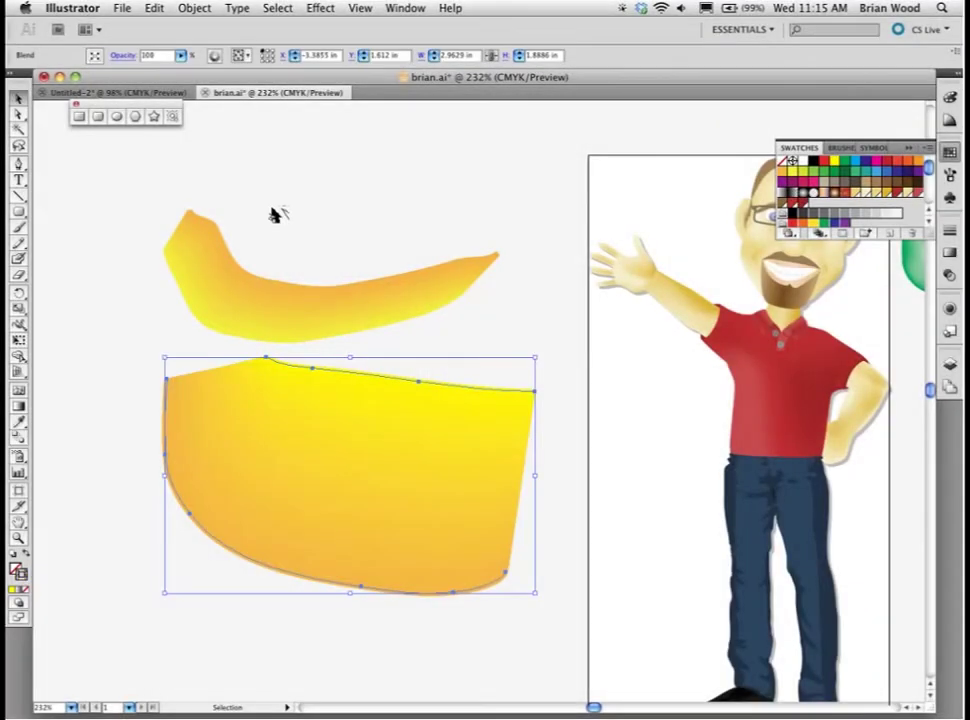
left_click(275, 215)
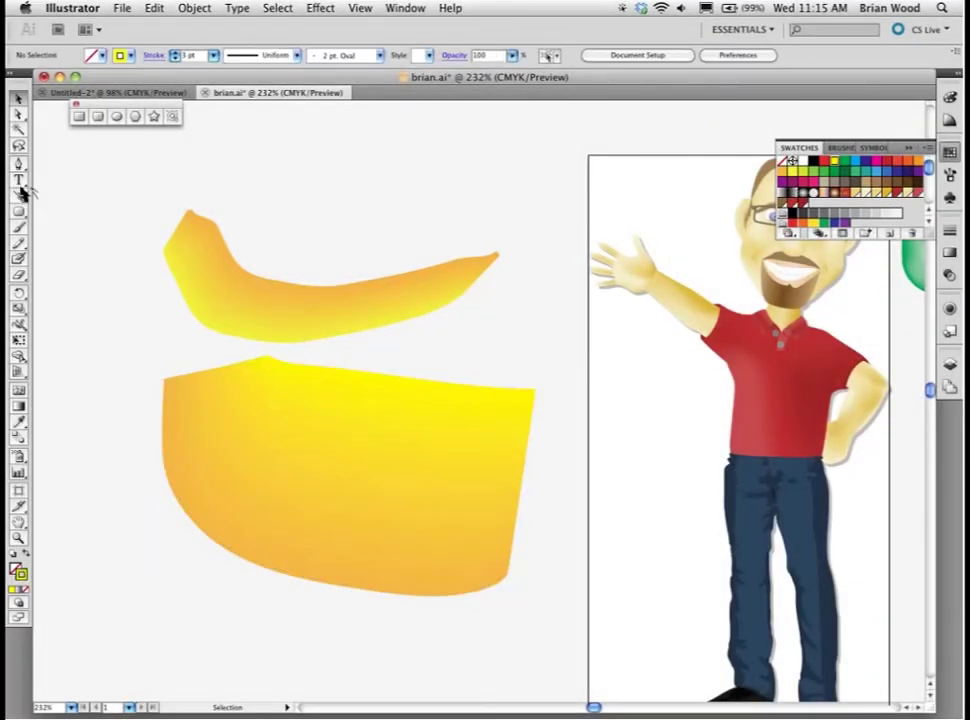
- Draw a fish-shaped outline with the Pen tool over the lower blend, and shift it slightly up and to the left
key("p")
left_click_drag(241, 434, 305, 403)
mouse_move(474, 447)
left_mouse_down()
mouse_move(513, 504)
mouse_move(498, 481)
left_mouse_up()
left_click_drag(521, 457, 522, 567)
left_click(490, 515)
left_click_drag(262, 515, 238, 454)
left_click(242, 440)
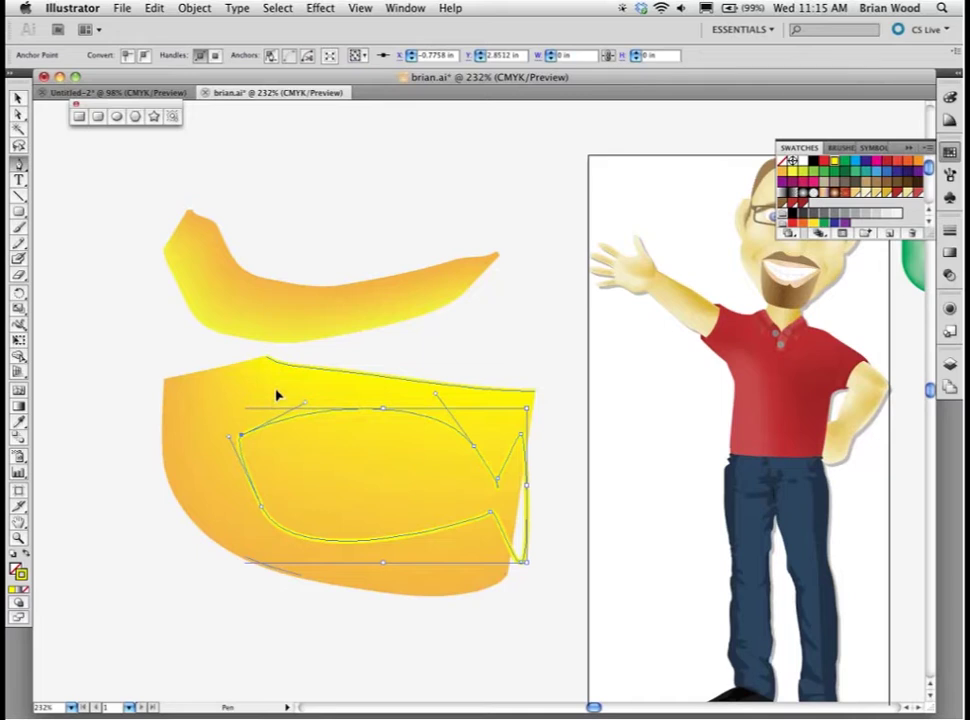
left_click_drag(277, 394, 227, 373)
key("v")
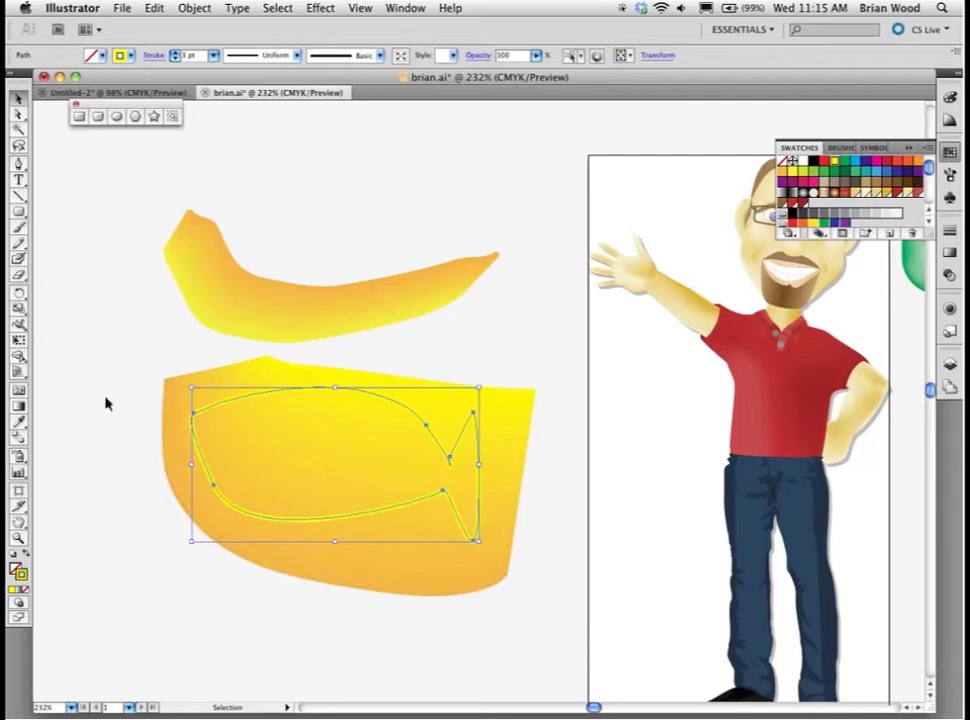
- Clip the lower blend to the fish outline with a clipping mask, and clear the selection
left_click_drag(144, 428, 300, 506)
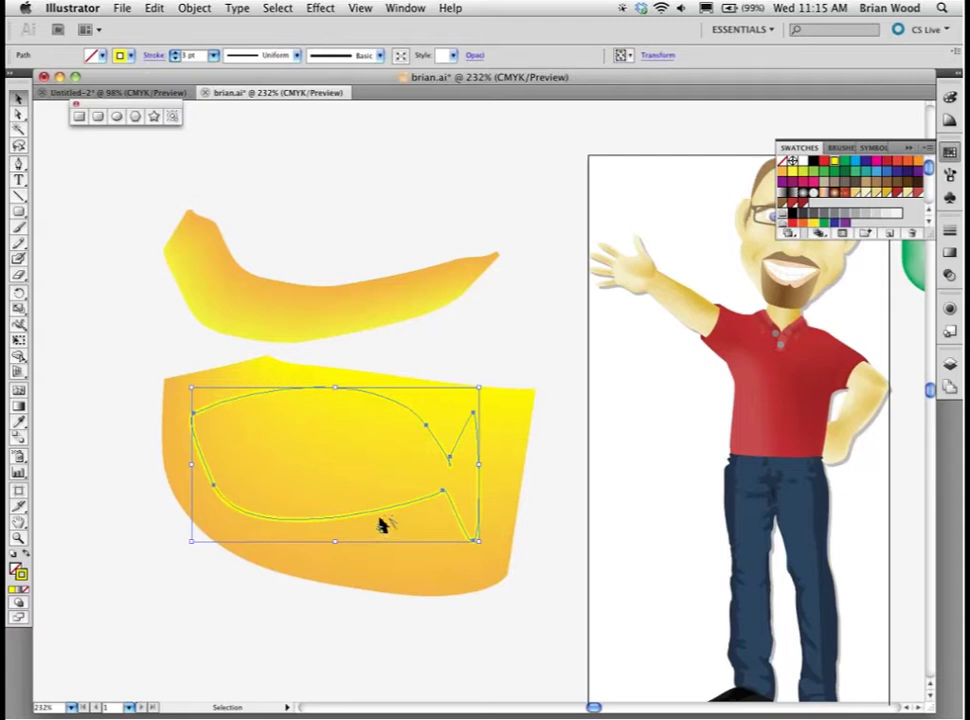
key("super+7")
left_click(538, 465)
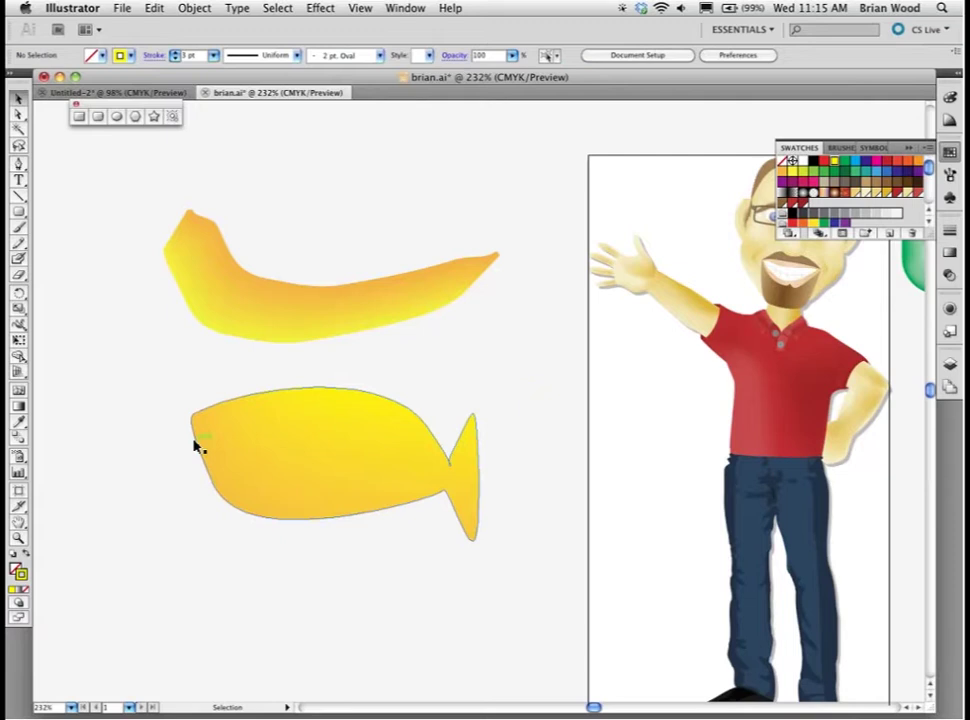
- Examine the shaded cheek crease beside the corner of the character's mouth and the paths that form it
left_click_drag(460, 363, 366, 363)
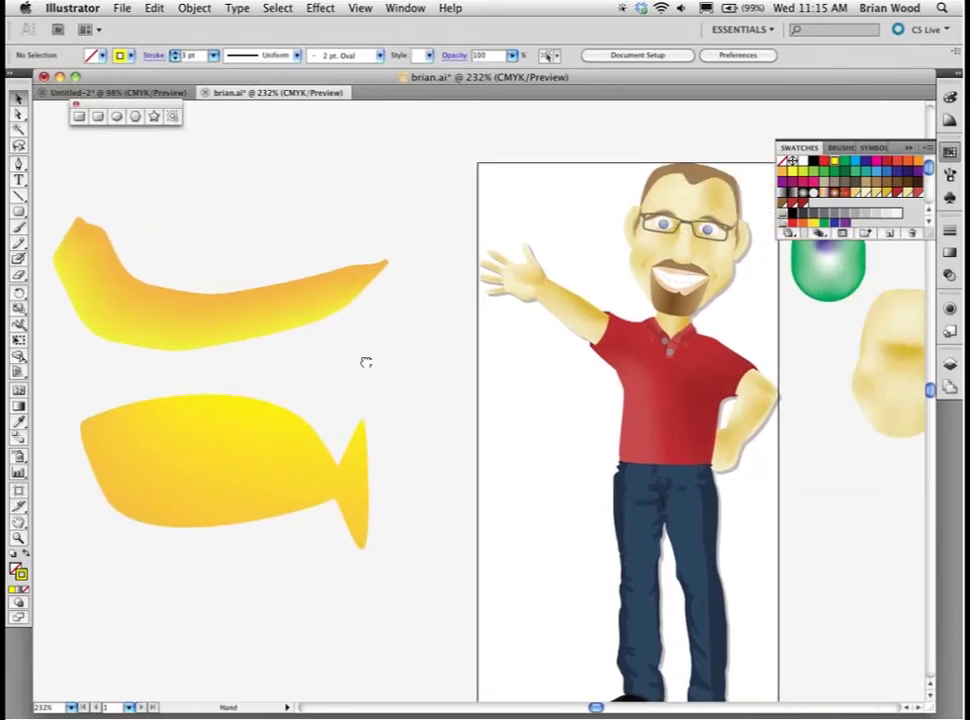
scroll(366, 362, "right", 3)
left_click_drag(628, 258, 667, 286)
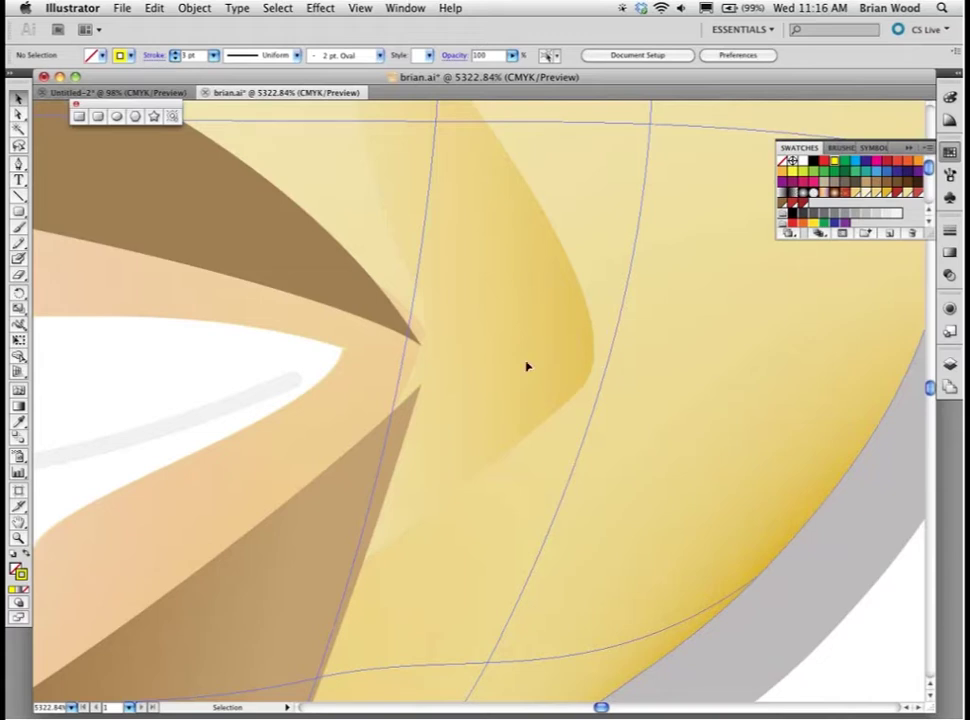
key("super+minus")
key("super+minus")
key("super+minus")
left_click(469, 347)
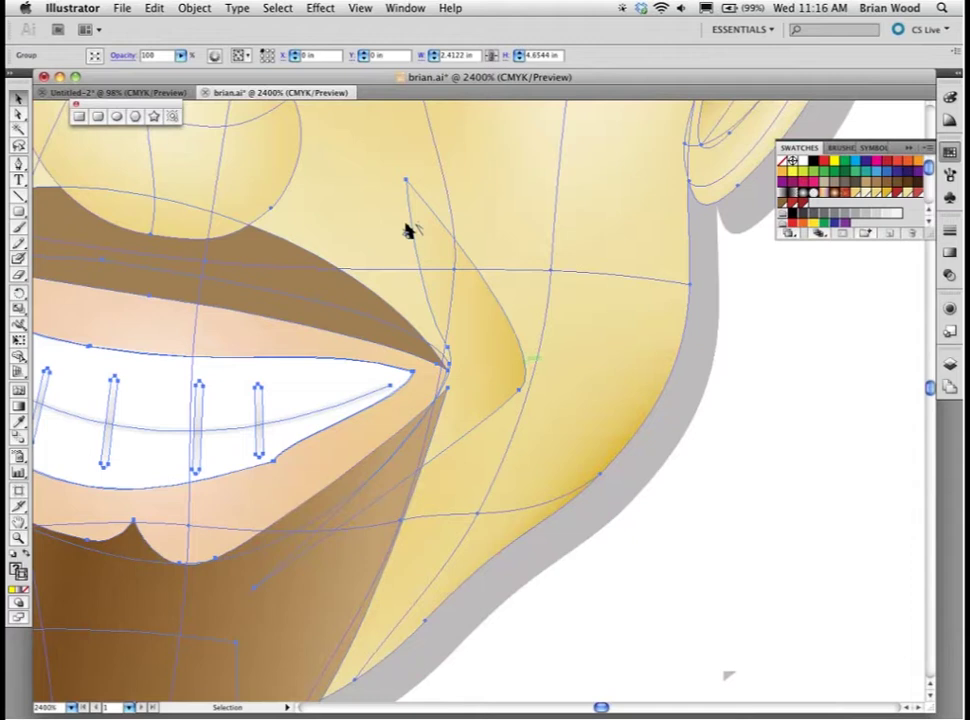
- Close brian.ai and open selections.ai from the illustrator folder
key("super+0")
key("super+o")
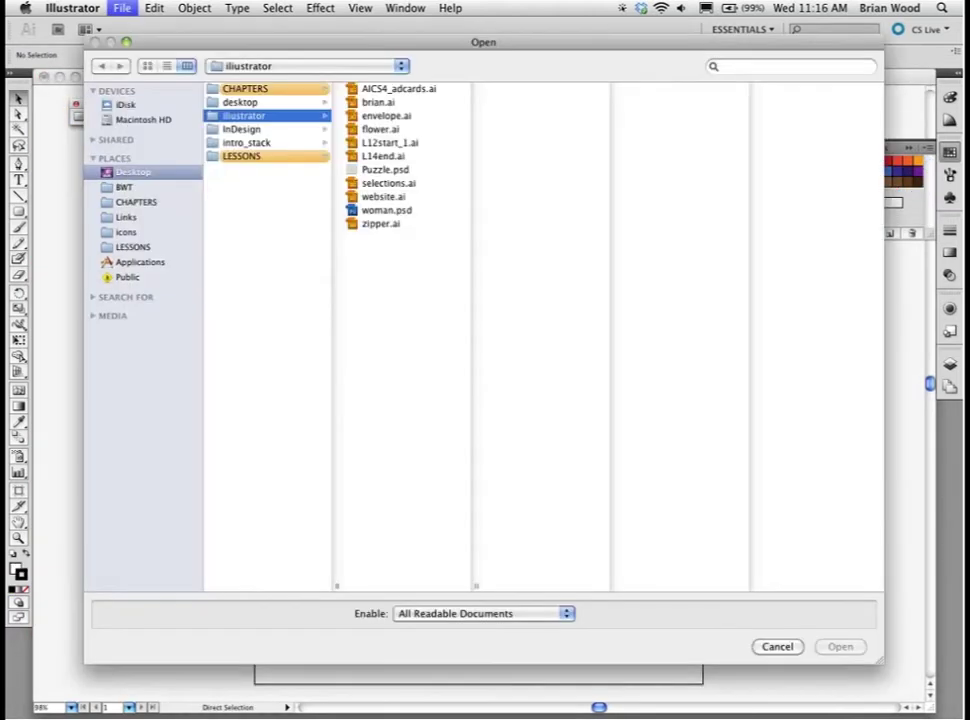
left_click(381, 196)
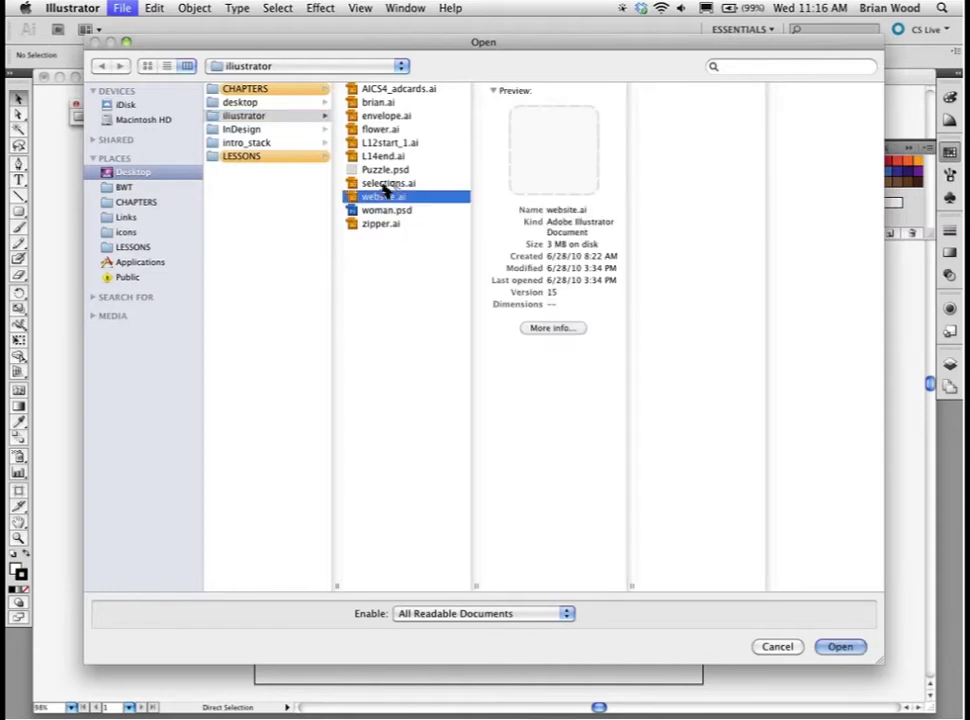
left_click(386, 186)
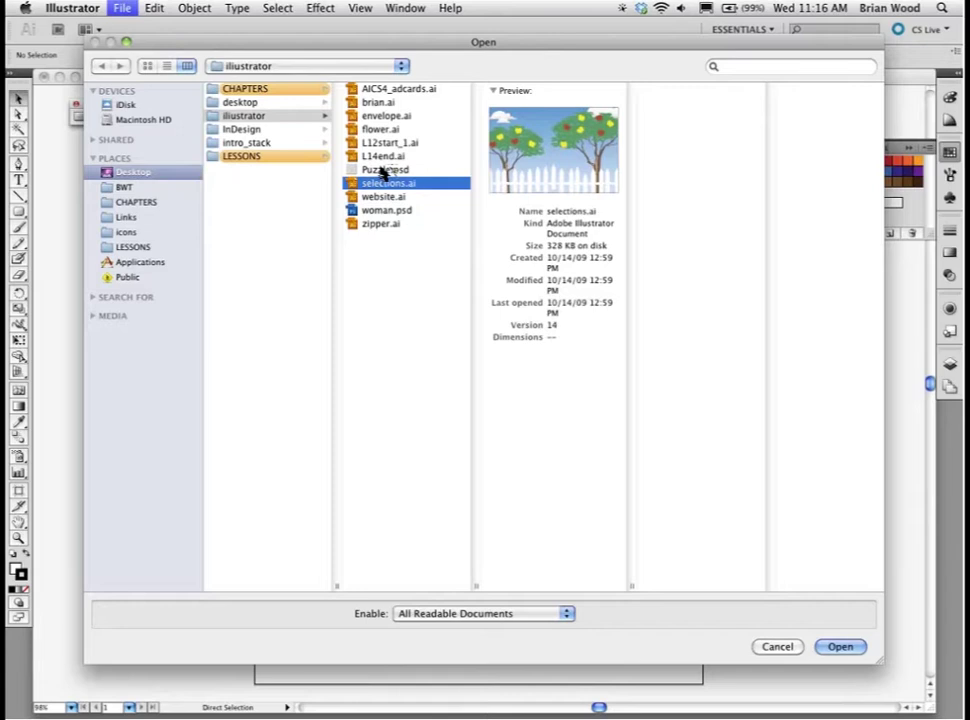
key("Return")
left_click(610, 228)
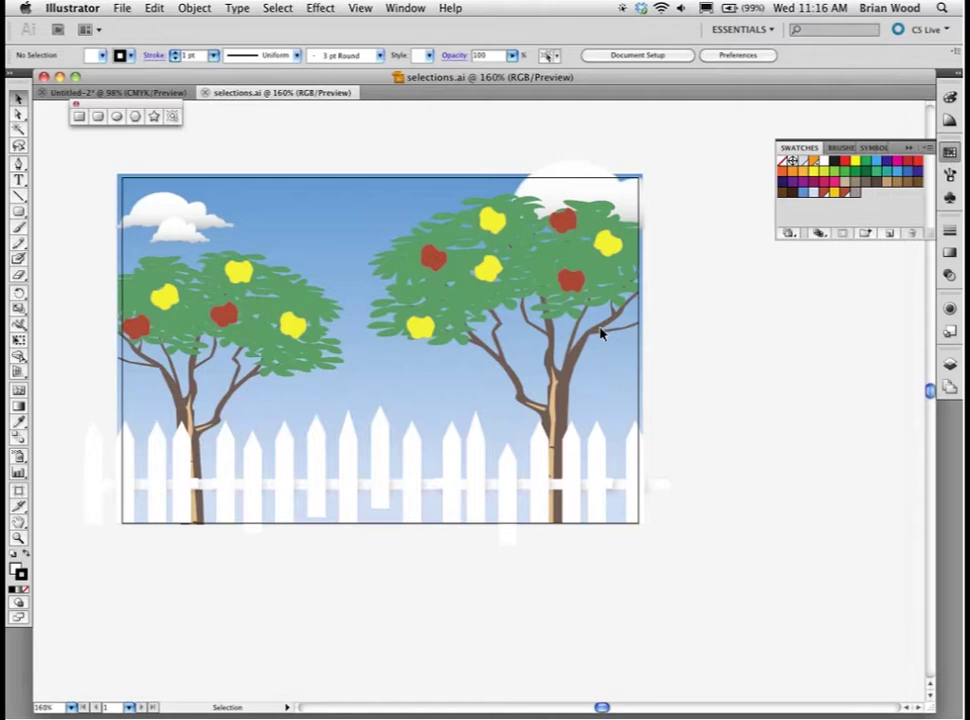
- Select the yellow apple at the crown of the left tree and display the artwork in Outline view
key("super+0")
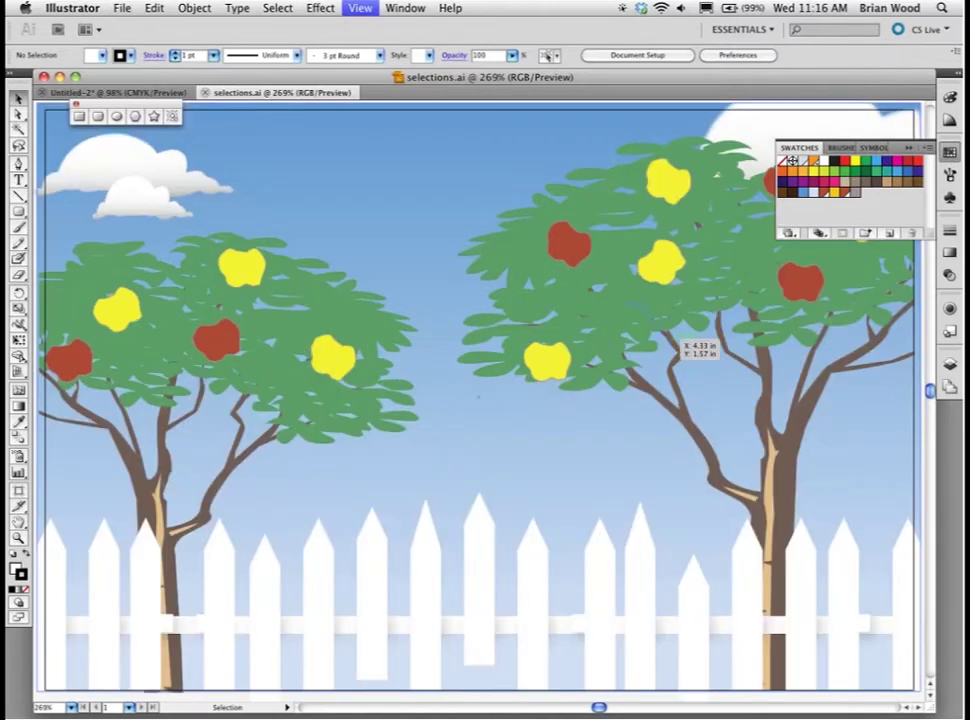
left_click(240, 265)
left_click(245, 266)
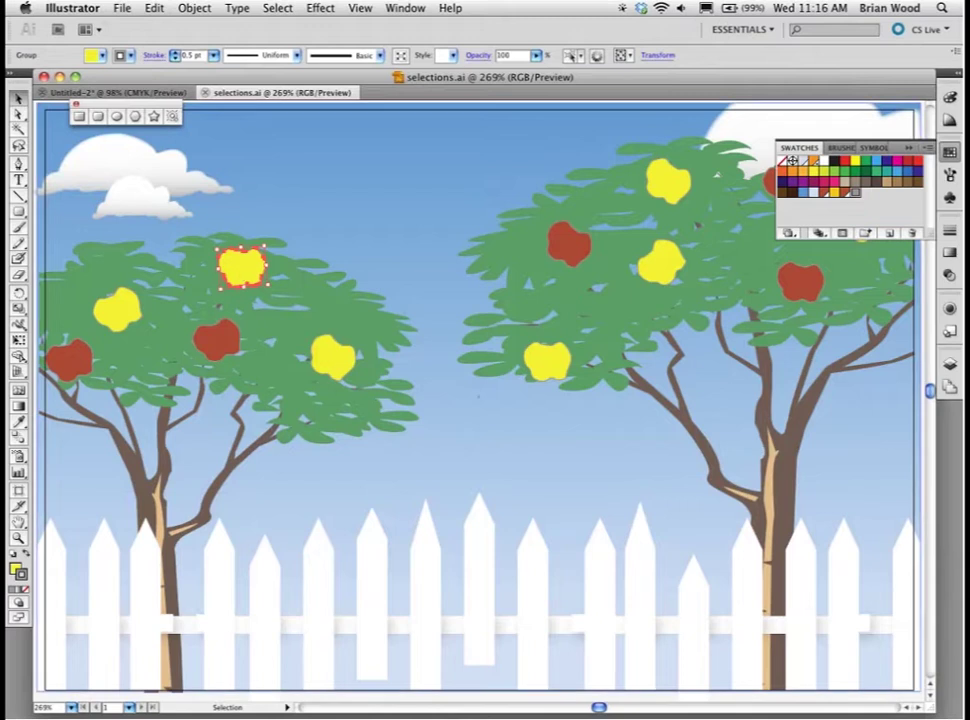
left_click(360, 8)
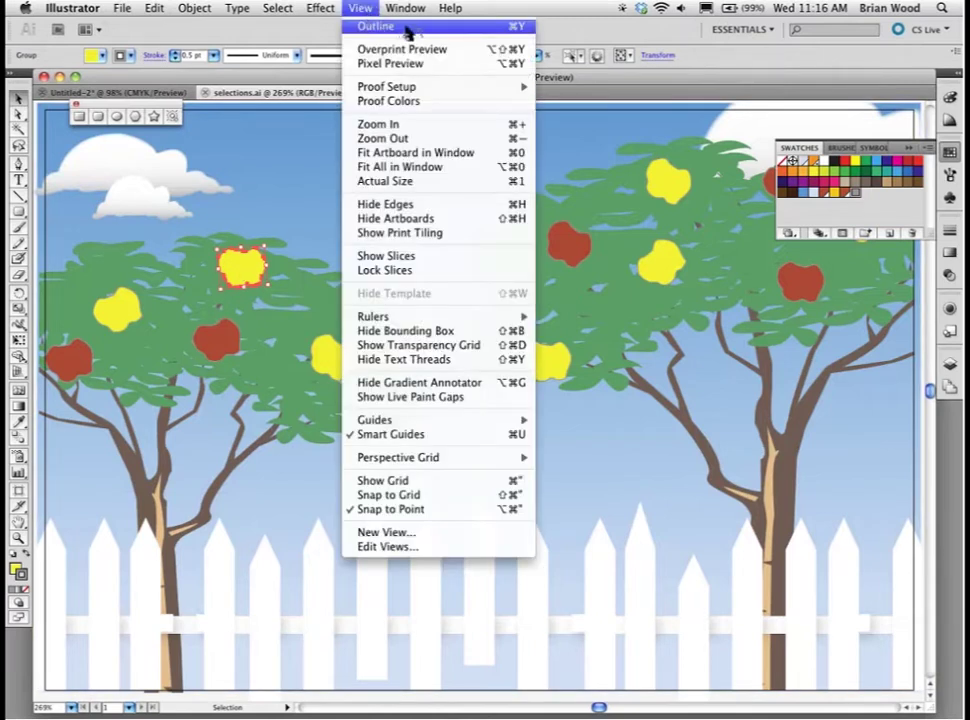
left_click(406, 28)
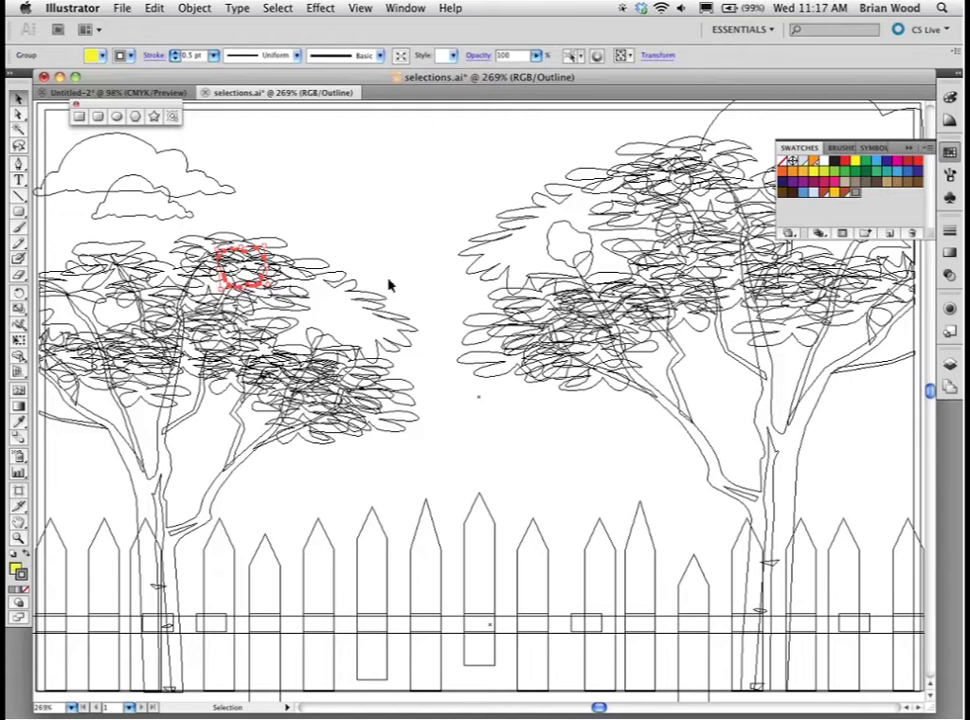
- Select the red apple beside the left edge of the right tree by its outline path, and clear the selection
left_click(328, 296)
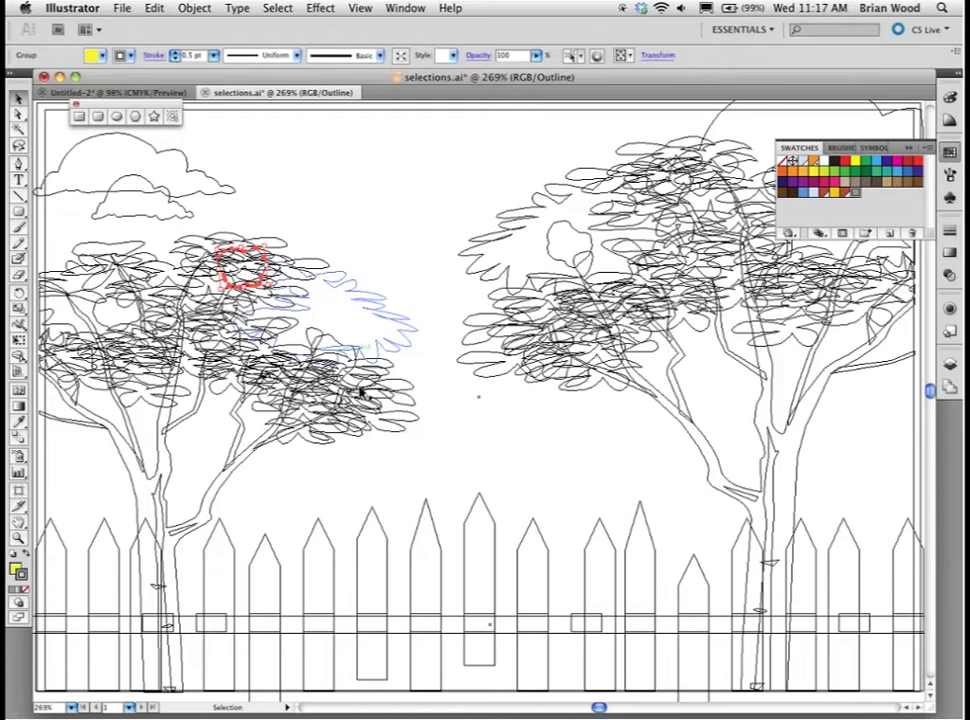
left_click(437, 243)
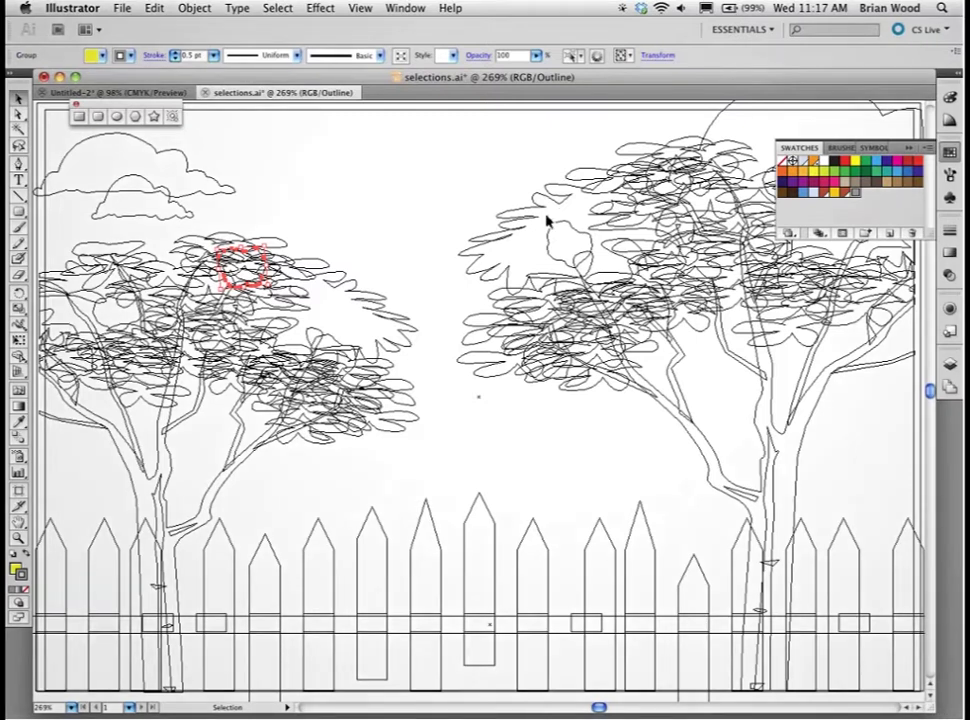
left_click(598, 258)
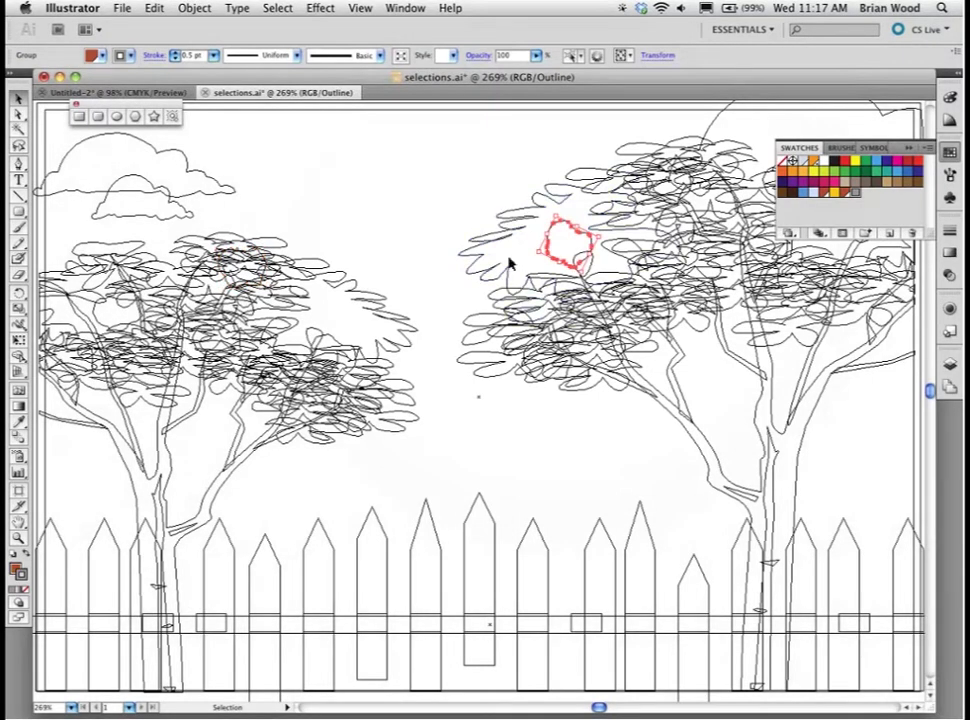
left_click(459, 190)
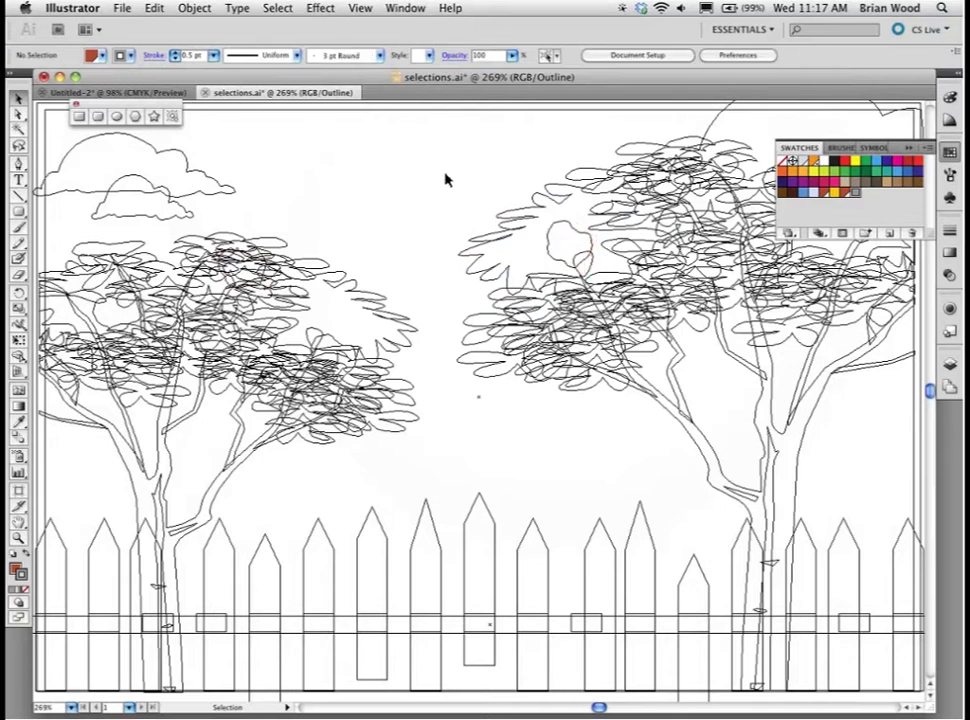
- Return to Preview and select every object sharing the upper yellow apple's Fill & Stroke Color
left_click(360, 8)
left_click(340, 221)
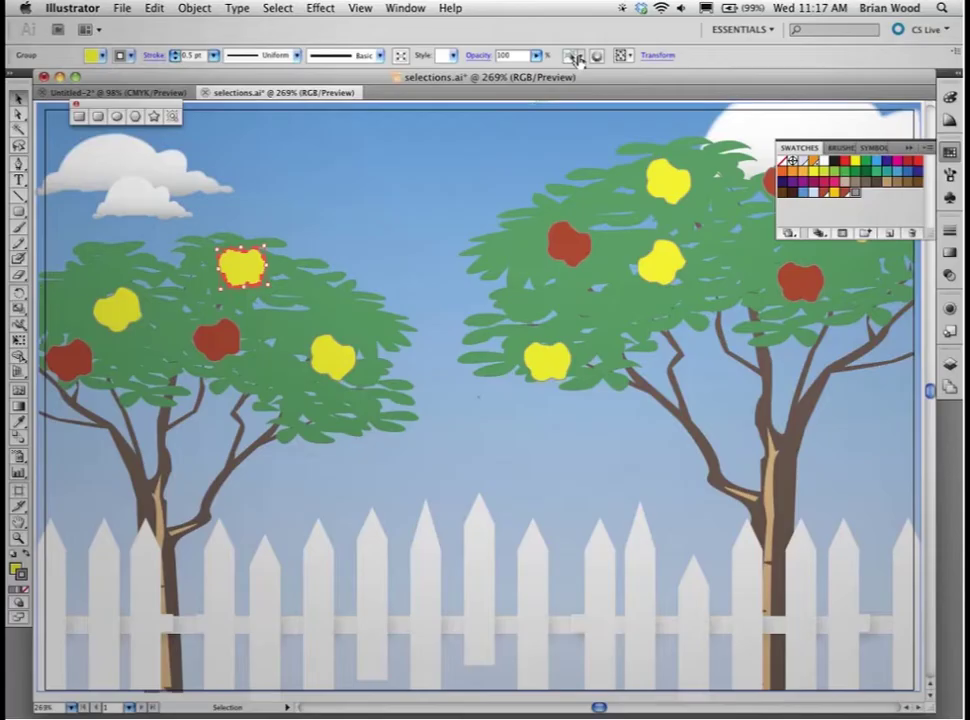
left_click(577, 57)
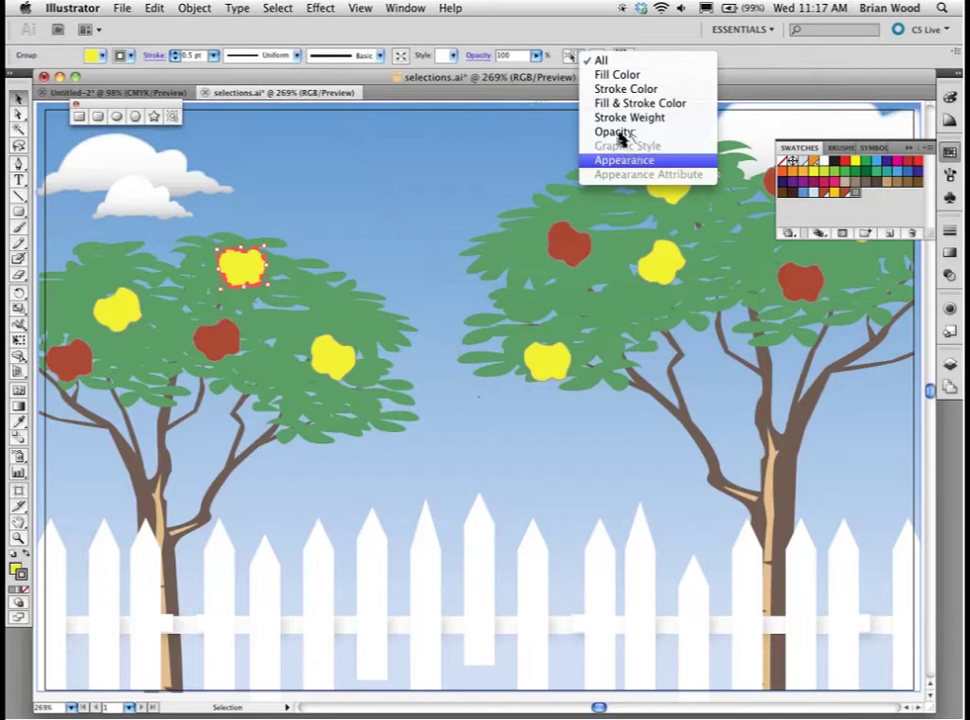
left_click(645, 106)
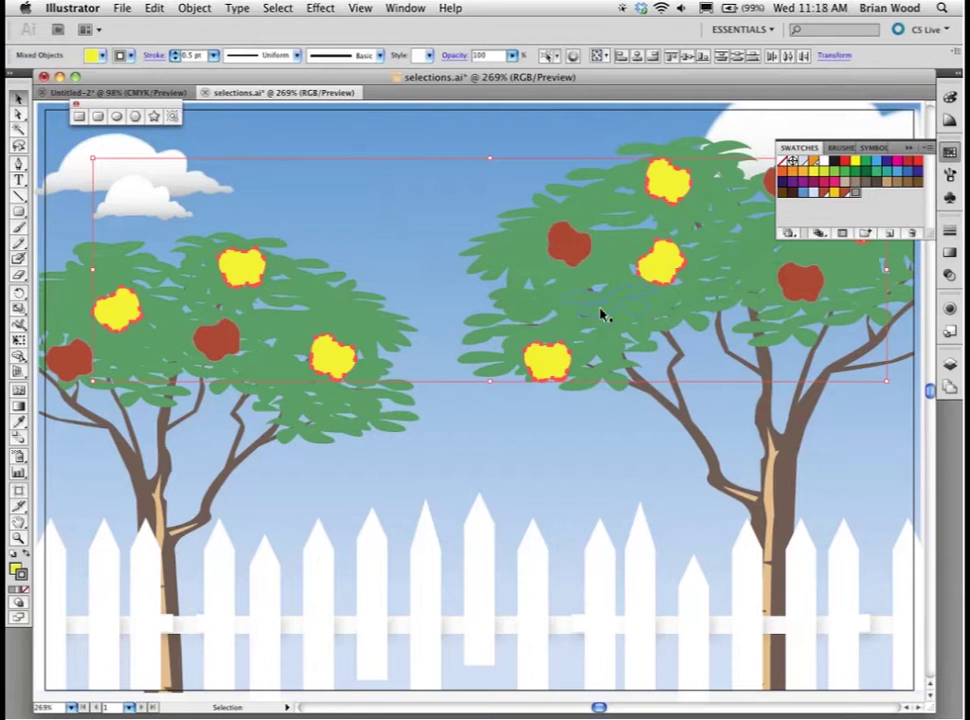
- Save the selection of yellow apples under the name apples, and recall it from the saved selections before clearing it
key("super+minus")
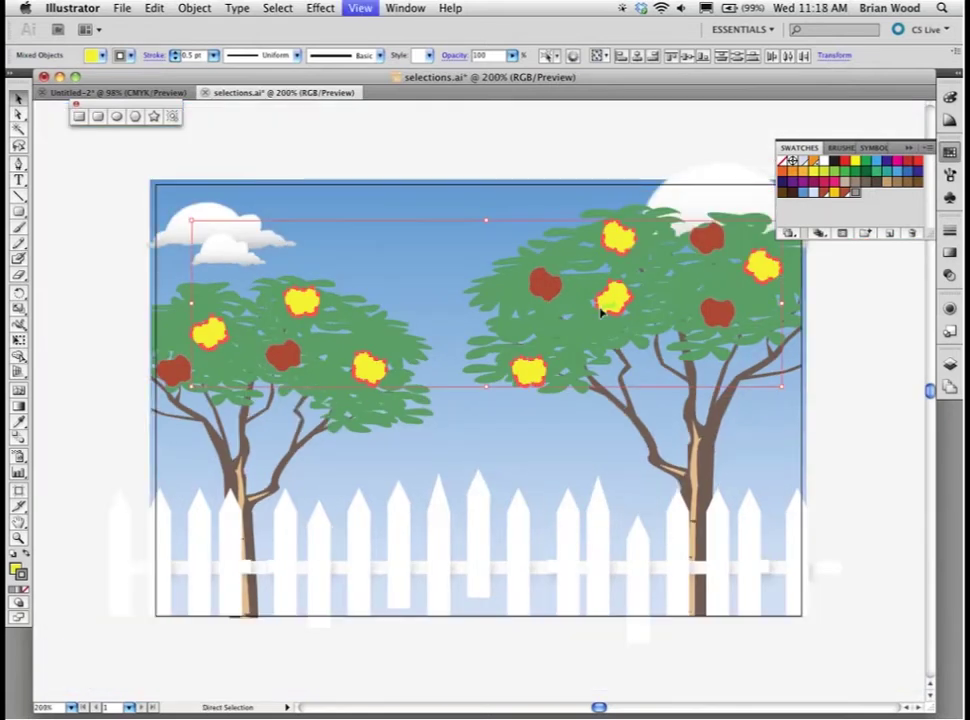
key("v")
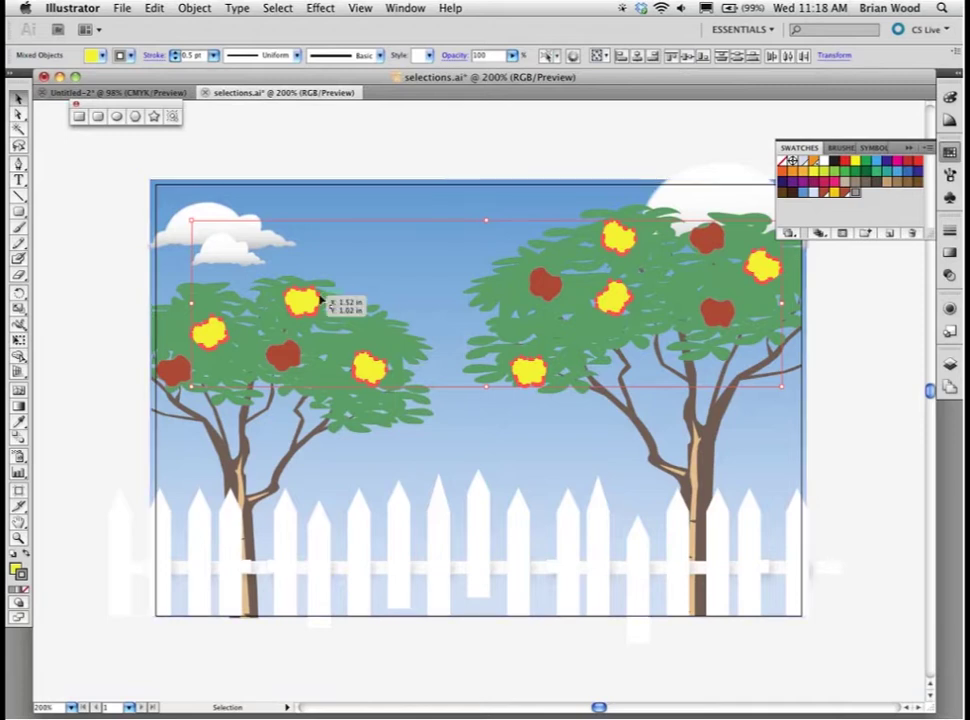
left_click(278, 8)
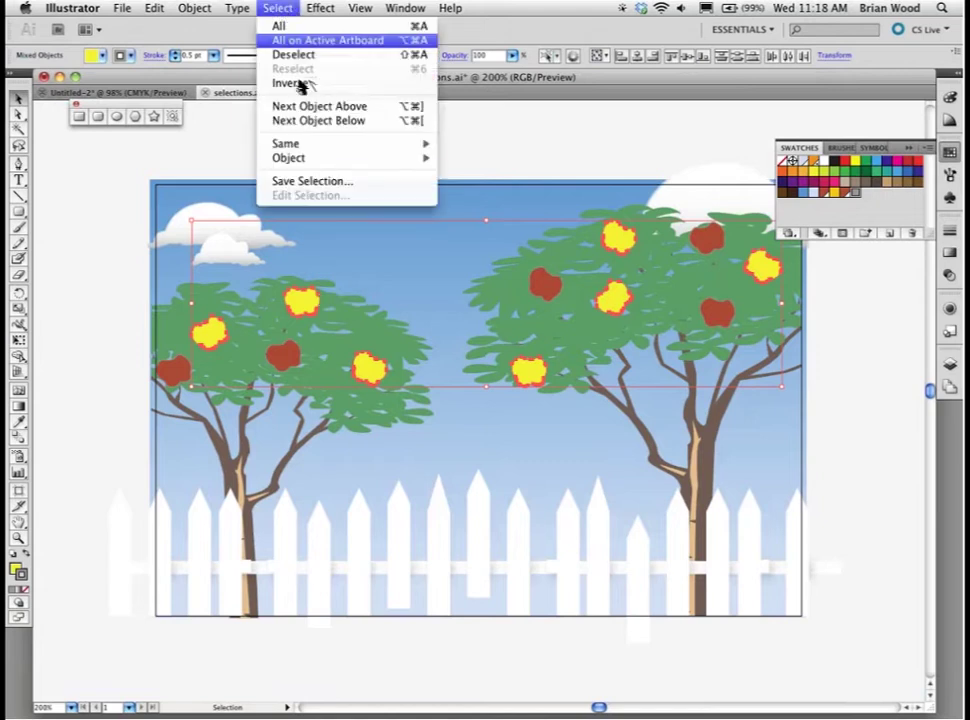
left_click(315, 181)
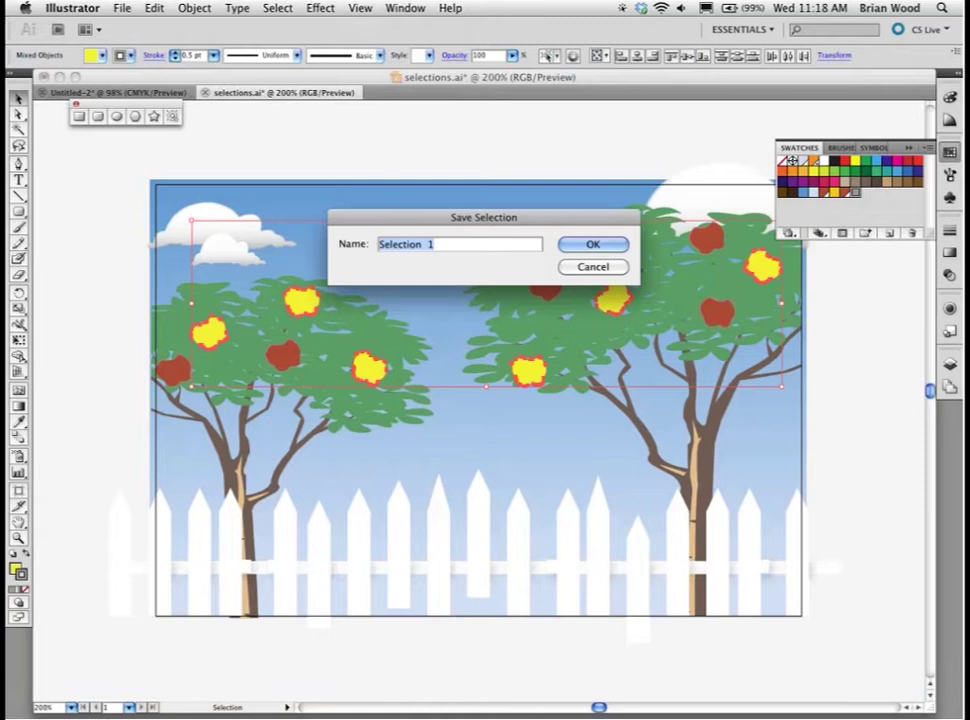
left_click(277, 8)
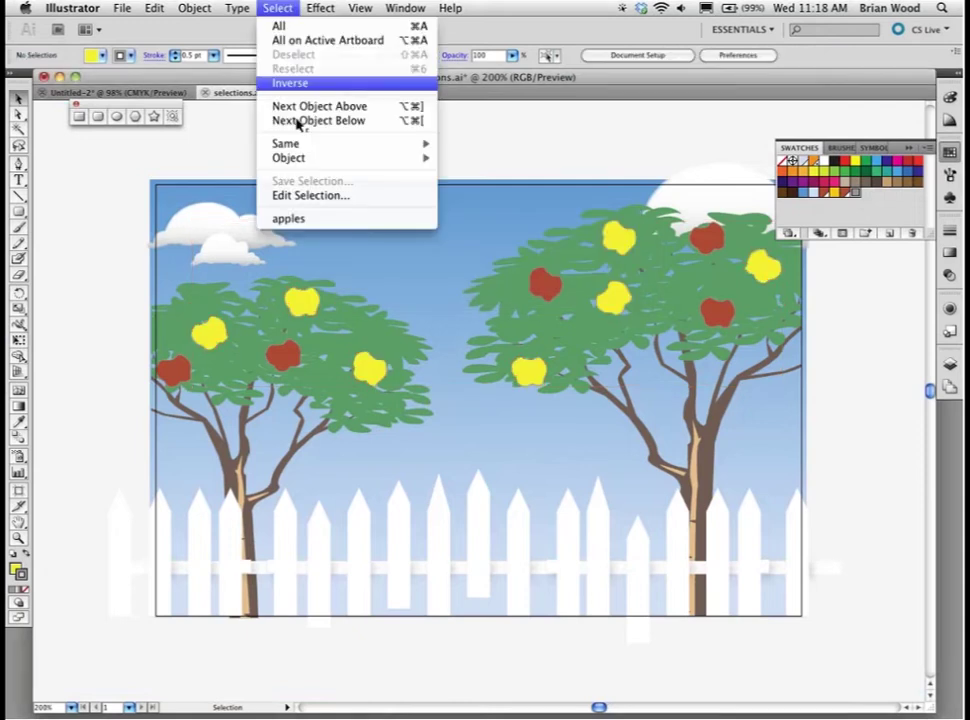
left_click(300, 220)
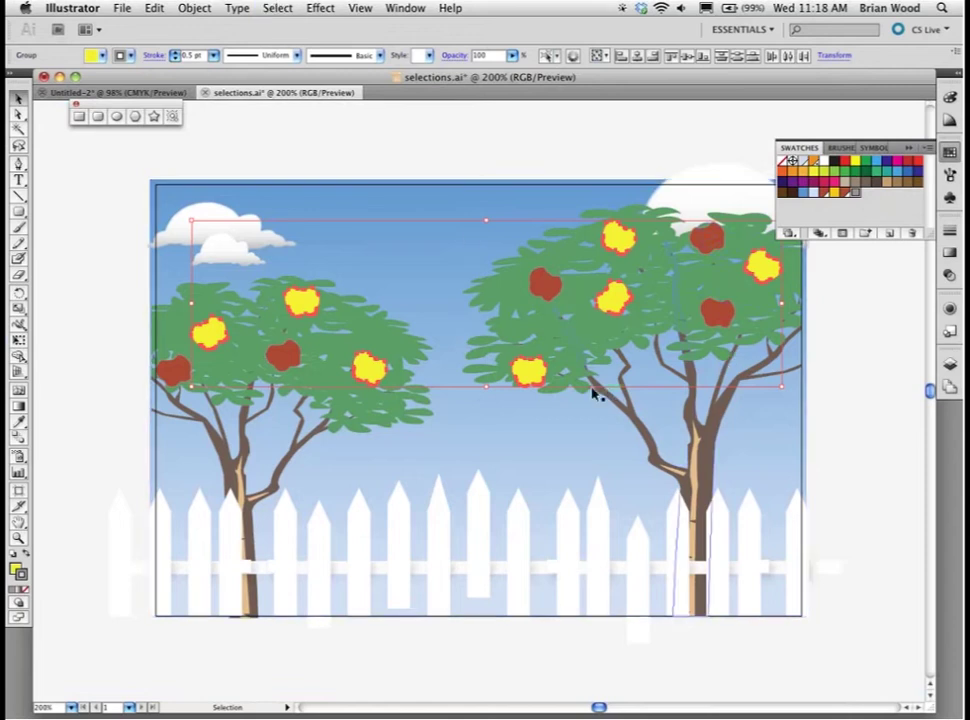
left_click(400, 128)
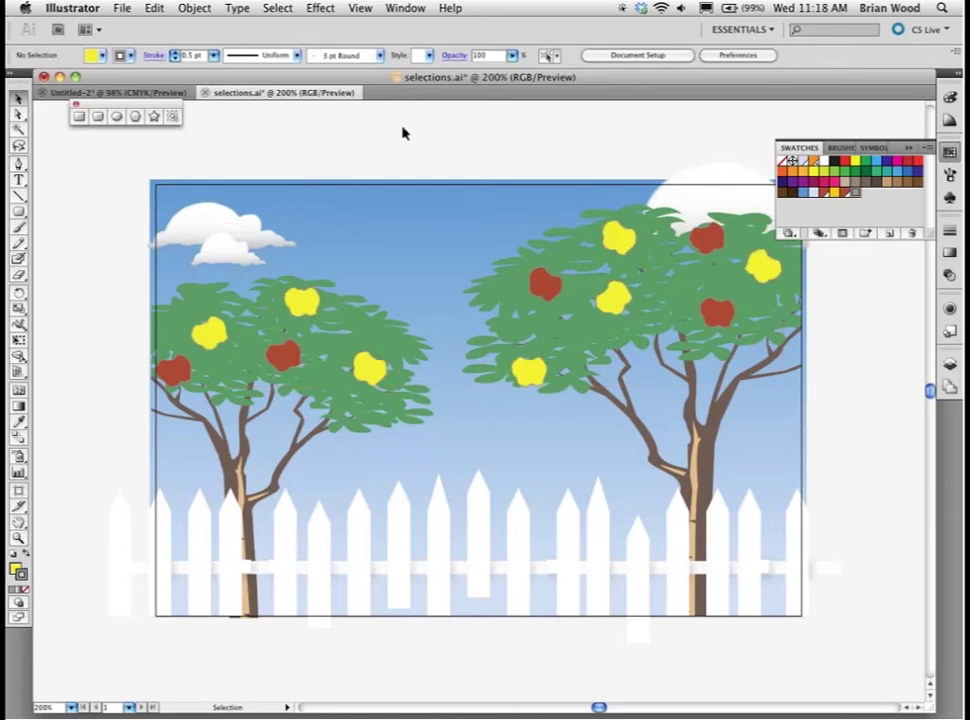
left_click(950, 367)
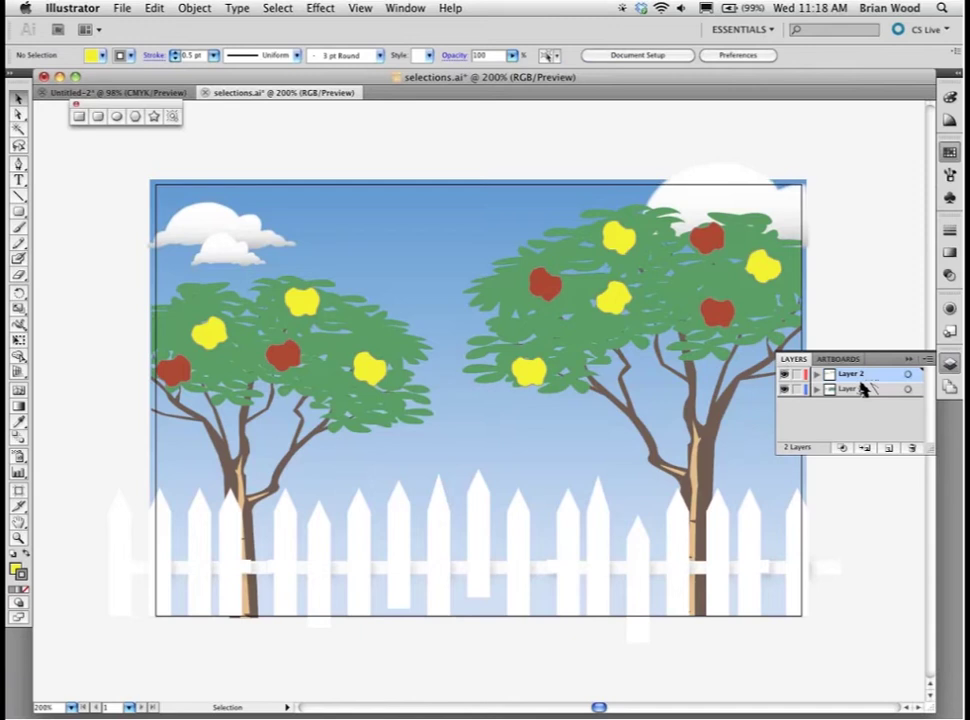
left_click(946, 371)
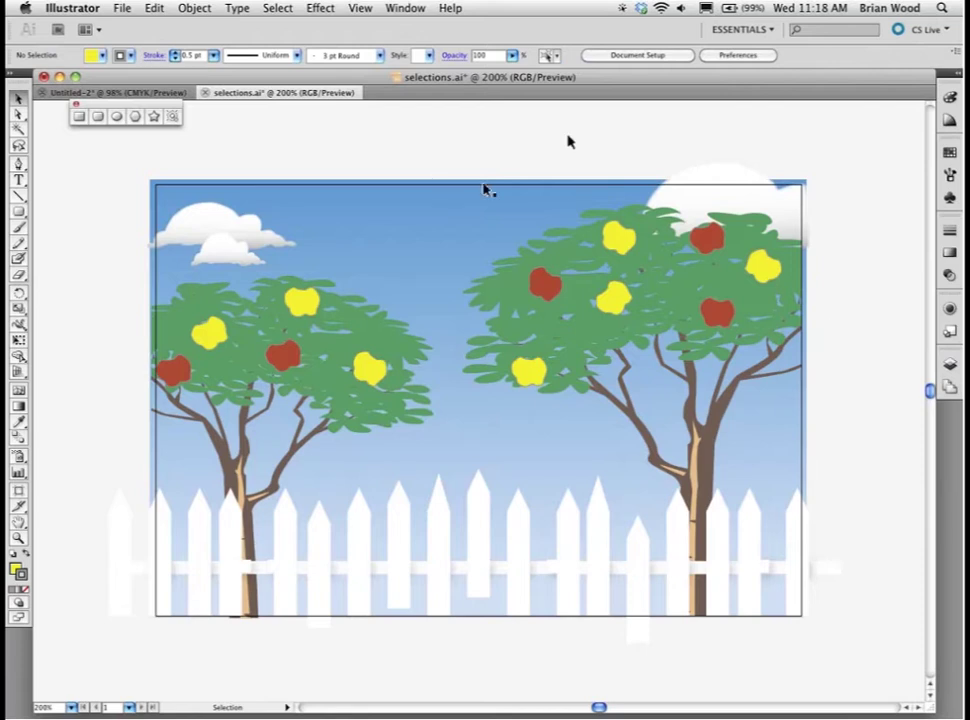
- Open website.ai from the illustrator folder, continuing past the color profile warning, and fit the artboard in the window
key("super+o")
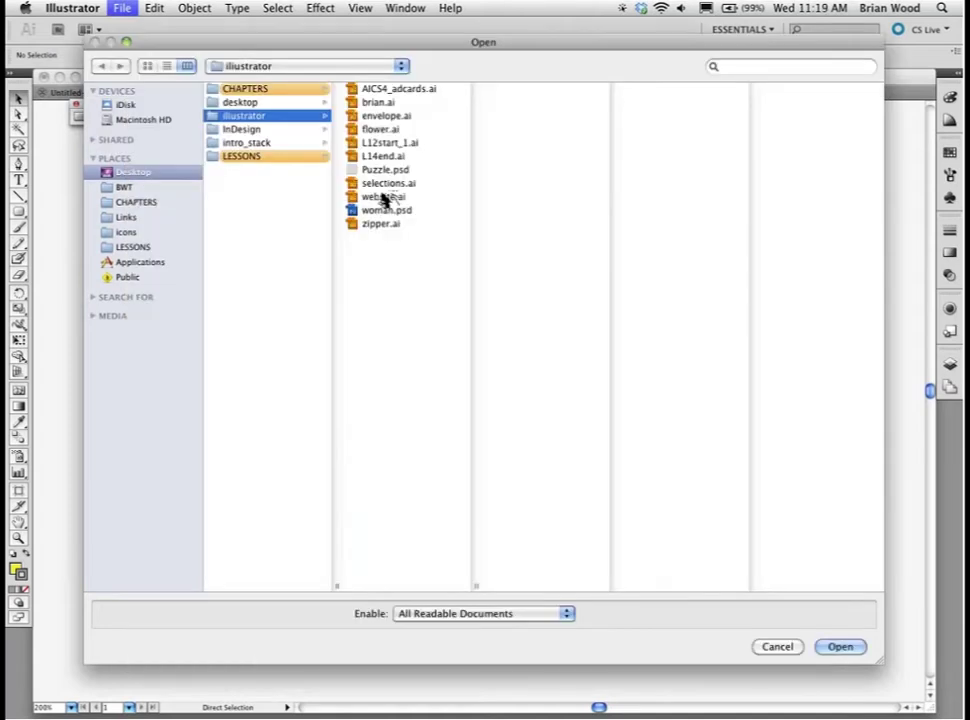
left_click(383, 198)
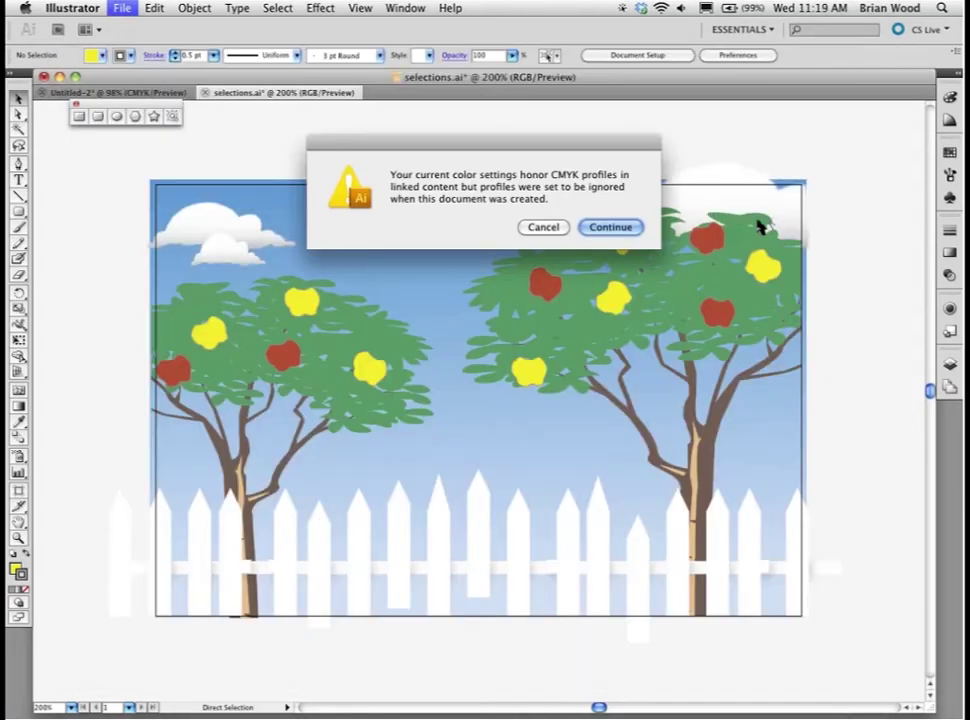
left_click(640, 227)
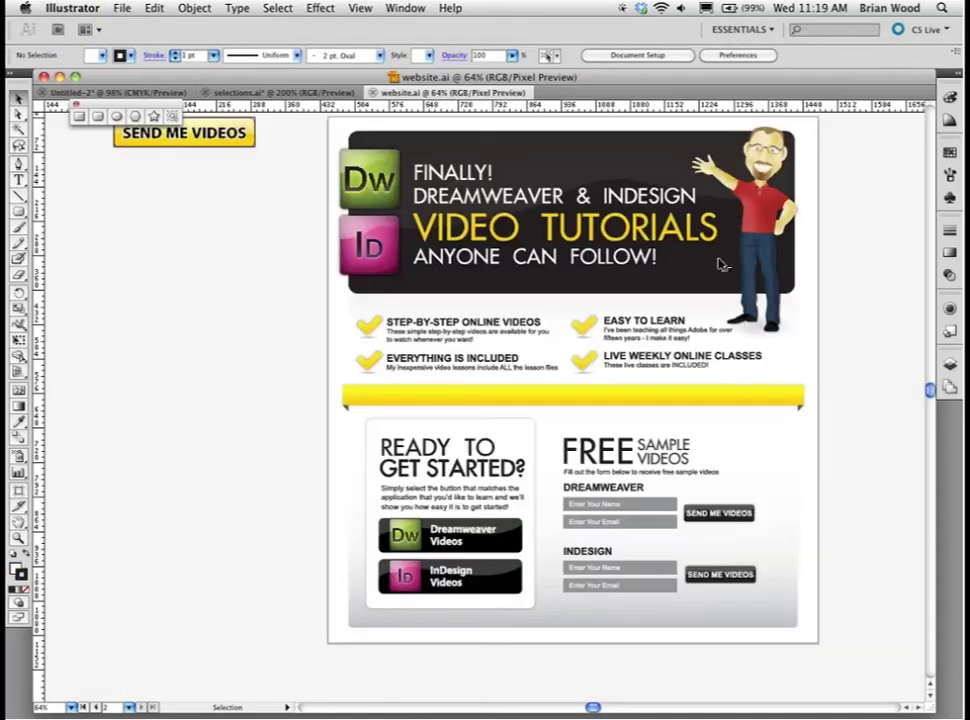
key("super+0")
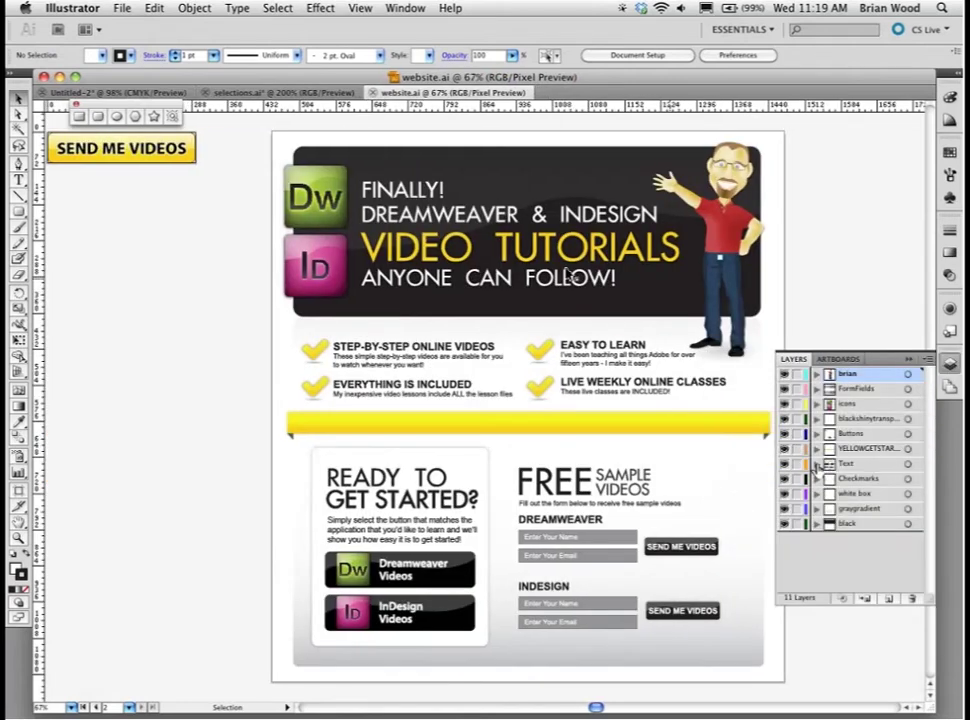
- Select the Step-by-Step Online Videos text group on the web page layout
left_click(420, 355)
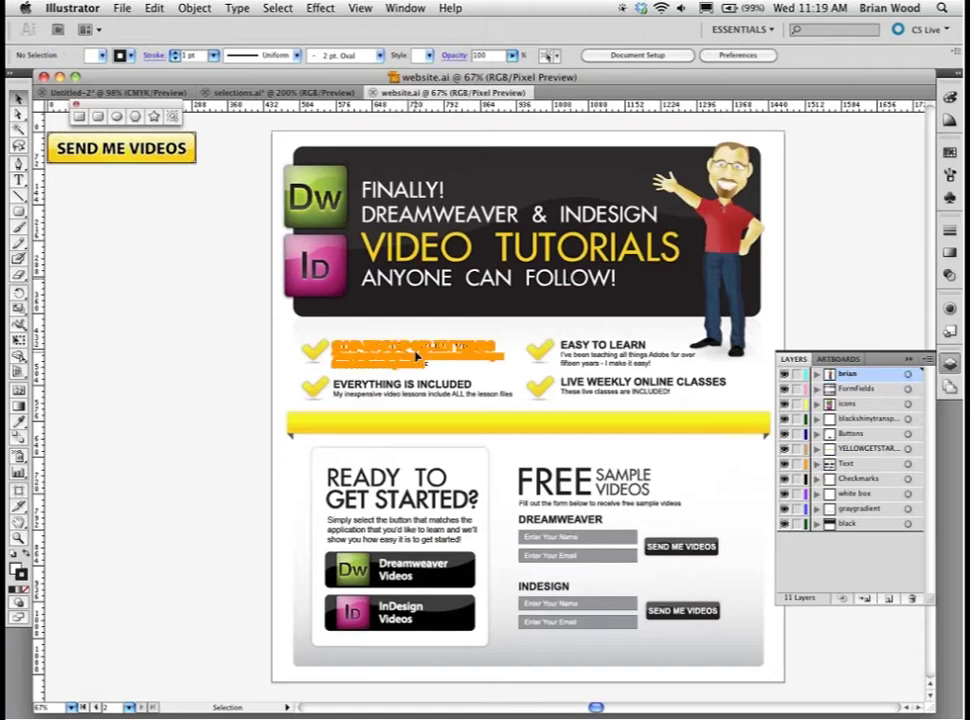
left_click(418, 355)
left_click(418, 355)
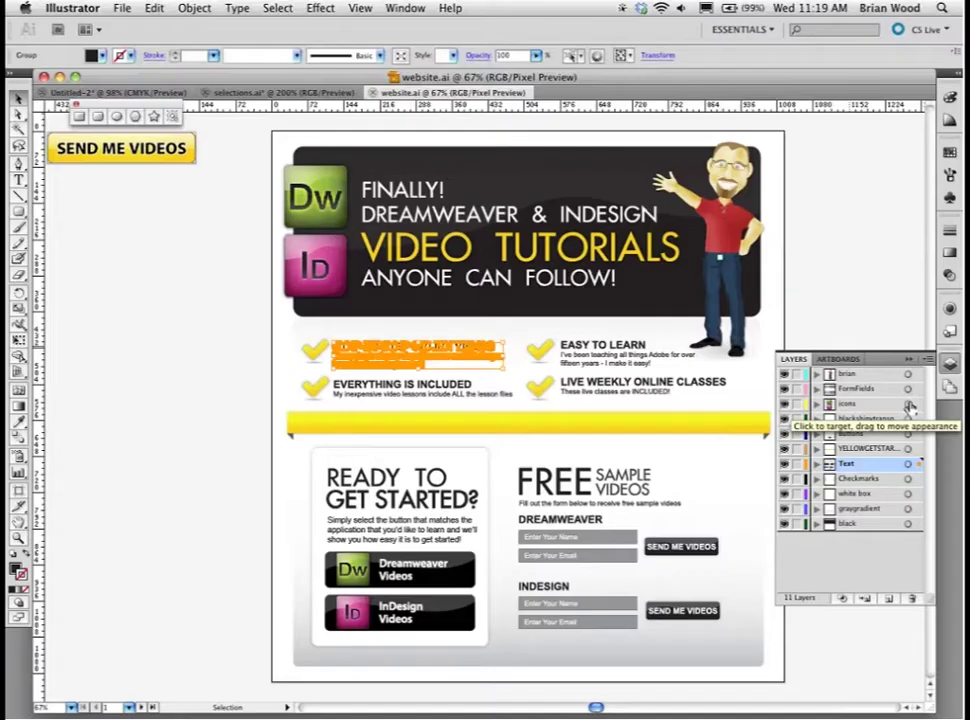
- Target the icons layer, the FormFields layer and the character's layer one after another to select their whole contents
left_click(909, 404)
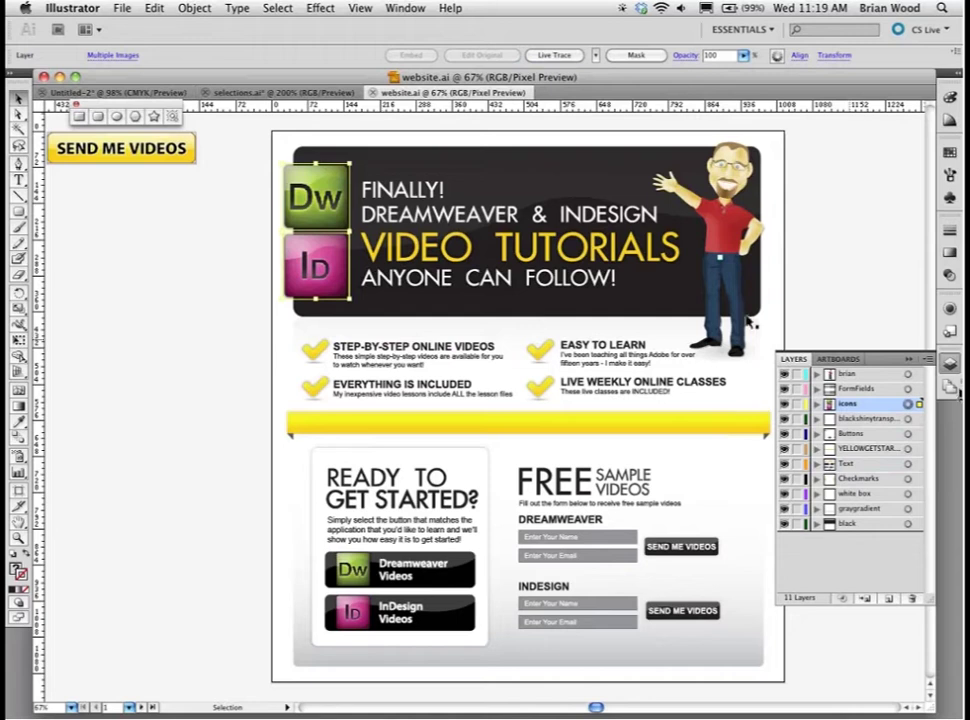
left_click(907, 389)
left_click(908, 374)
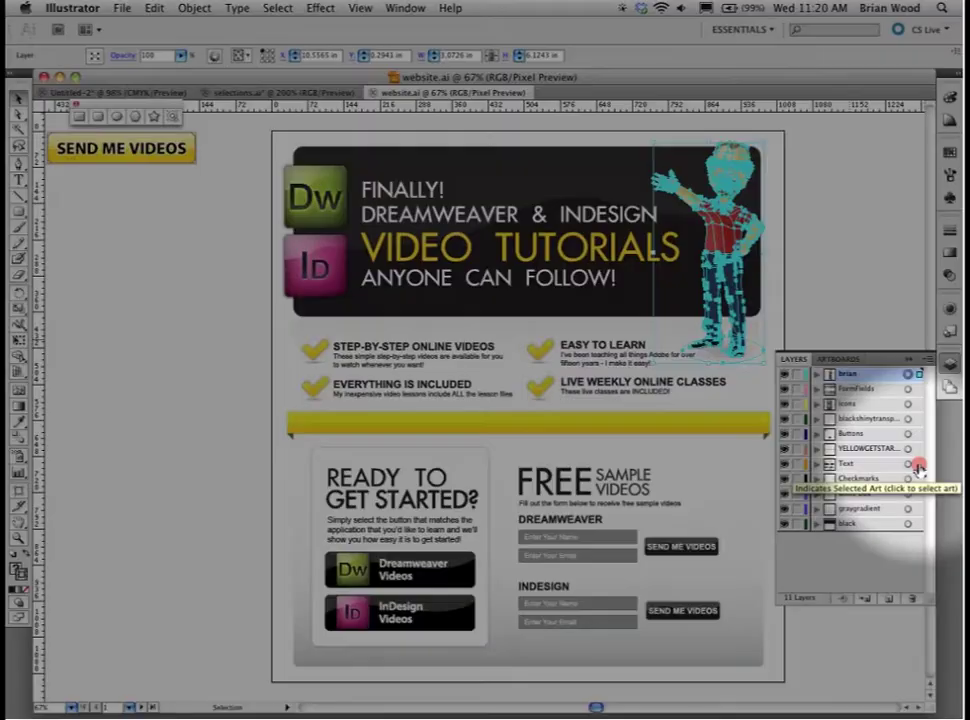
- Select the art on the Text layer and on each layer above it in turn, up to the icons layer
left_click(919, 465)
left_click(919, 449)
left_click(919, 434)
left_click(919, 418)
left_click(919, 404)
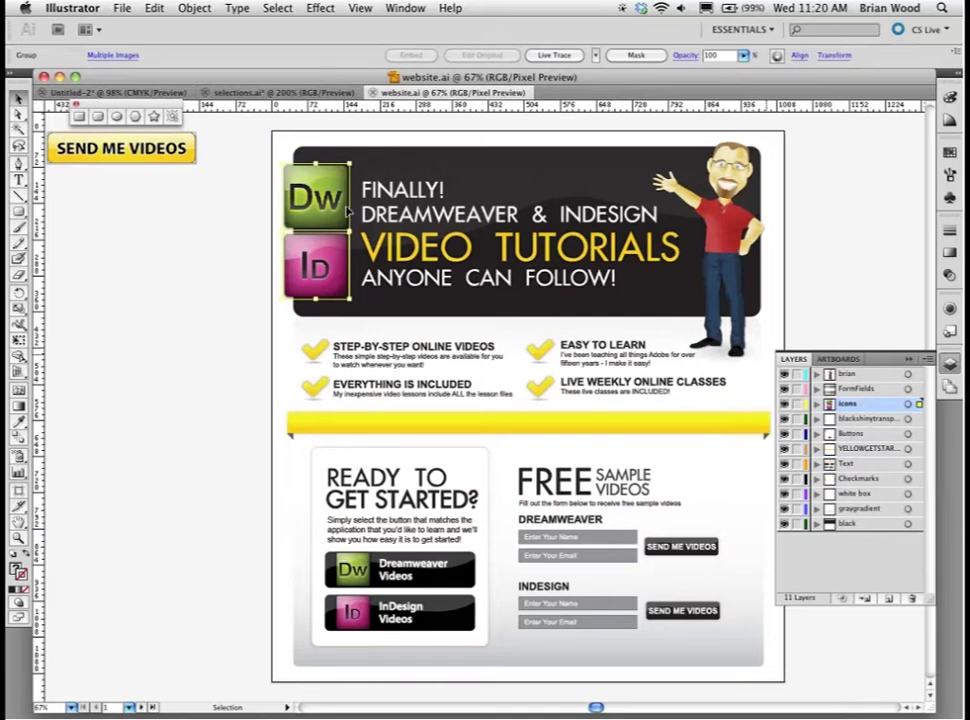
- Select all artwork on the black layer, the icons layer and the character's layer together
left_click(908, 523)
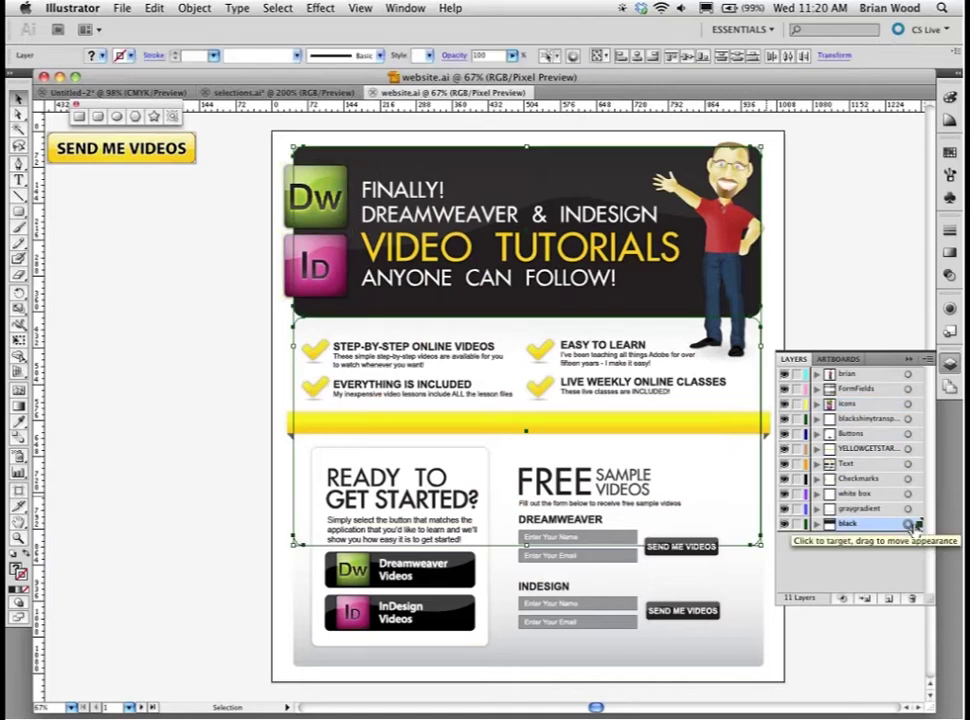
left_click(912, 403, "shift")
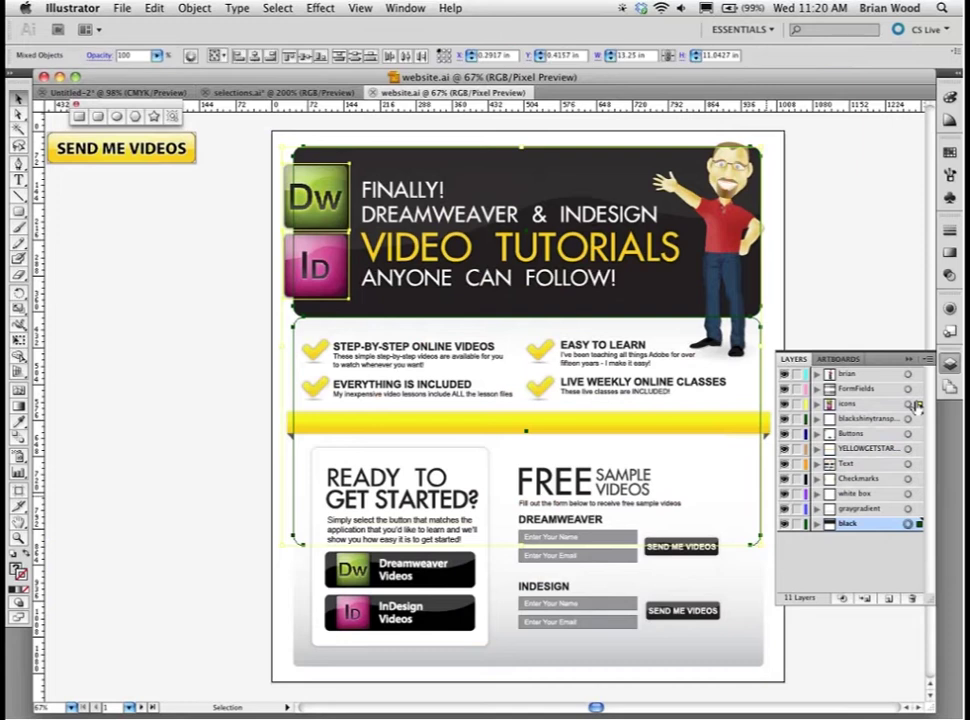
left_click(916, 375, "shift")
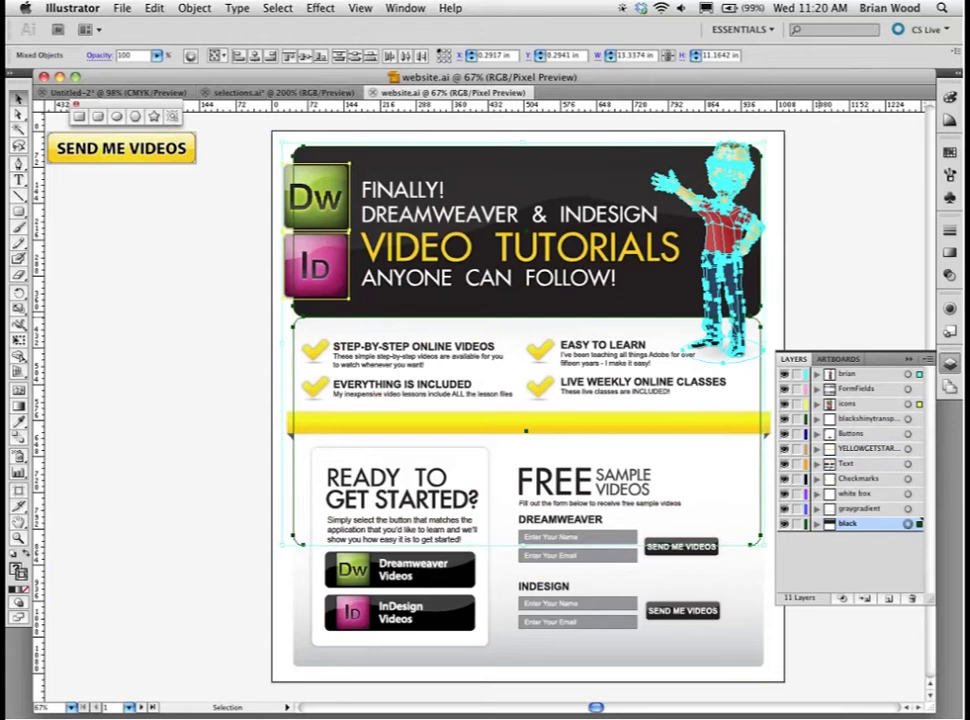
- Copy the selected artwork from the three layers and switch to the Untitled-2 document
left_click(154, 8)
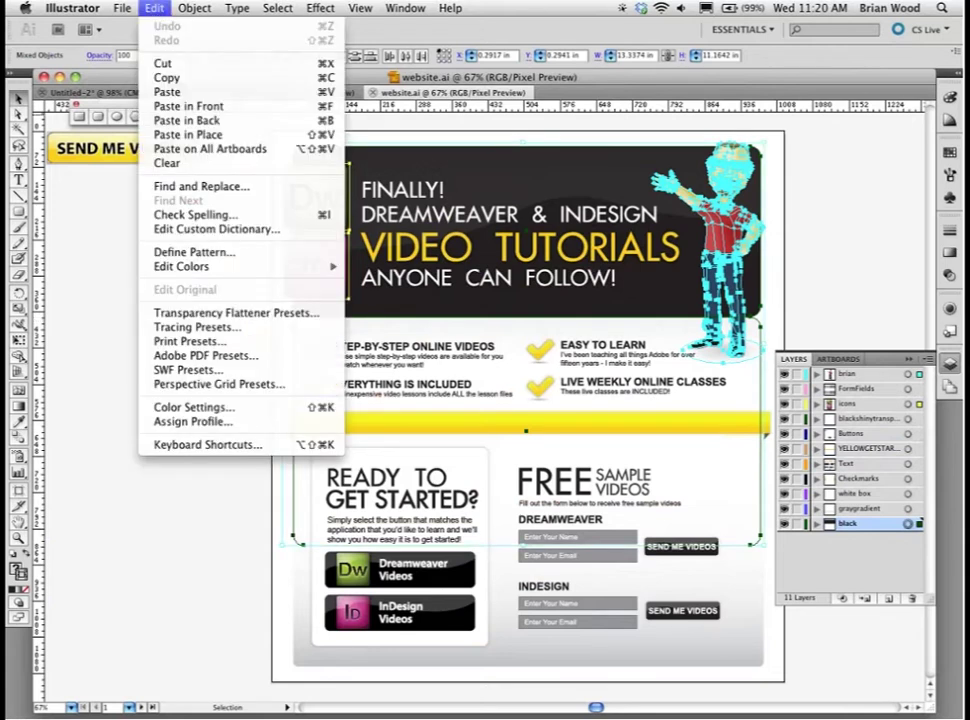
left_click(167, 77)
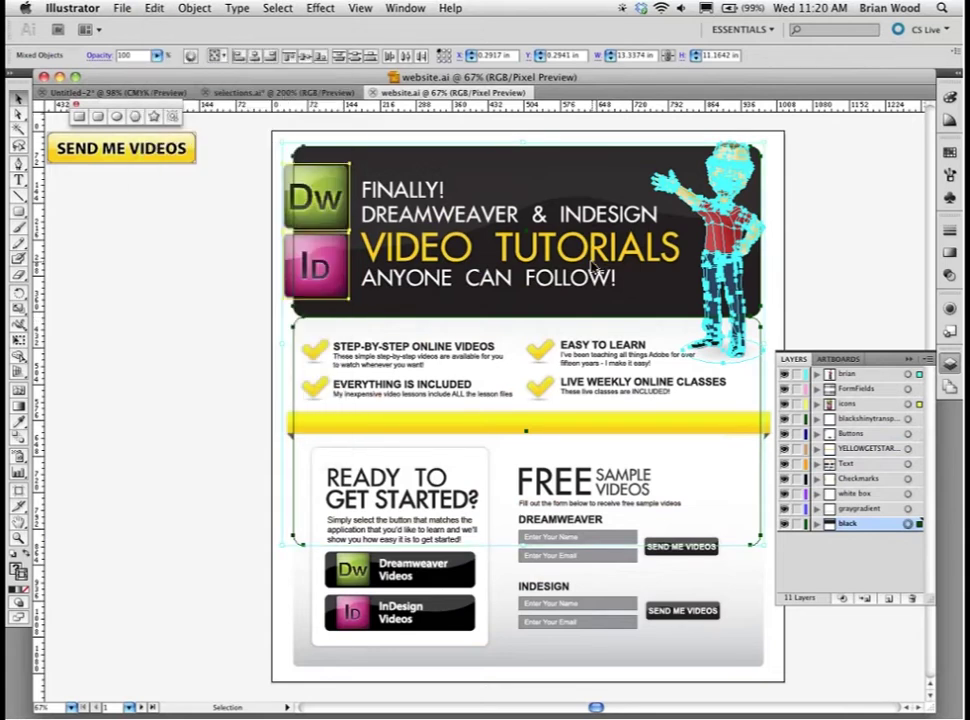
left_click(95, 92)
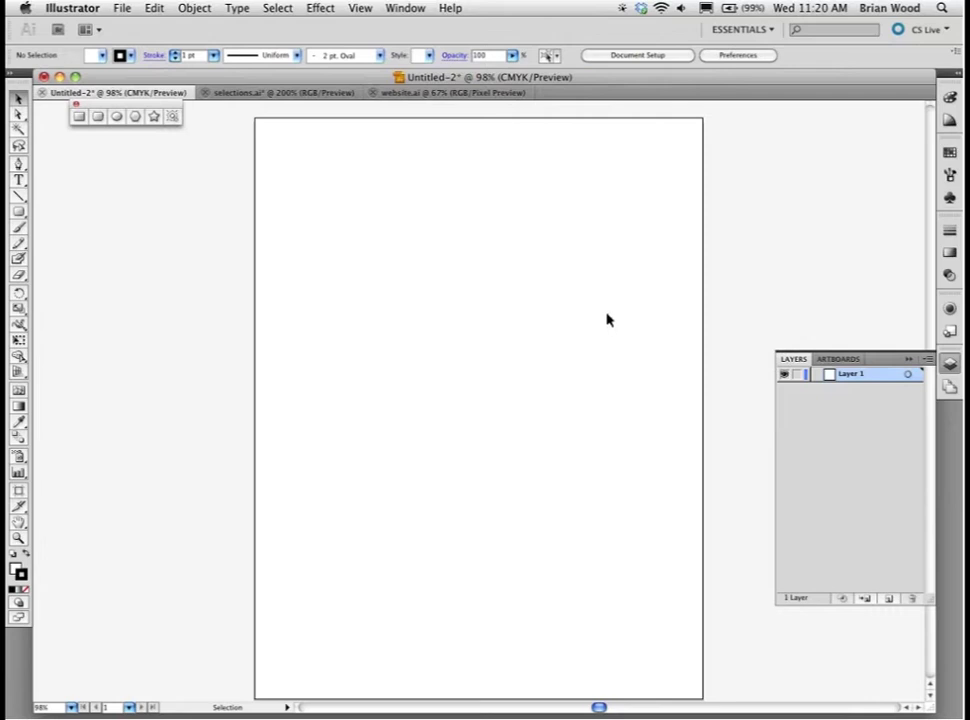
- Paste the copied artwork into Untitled-2 with Paste Remembers Layers on so its original layers are recreated
left_click(155, 8)
left_click(520, 320)
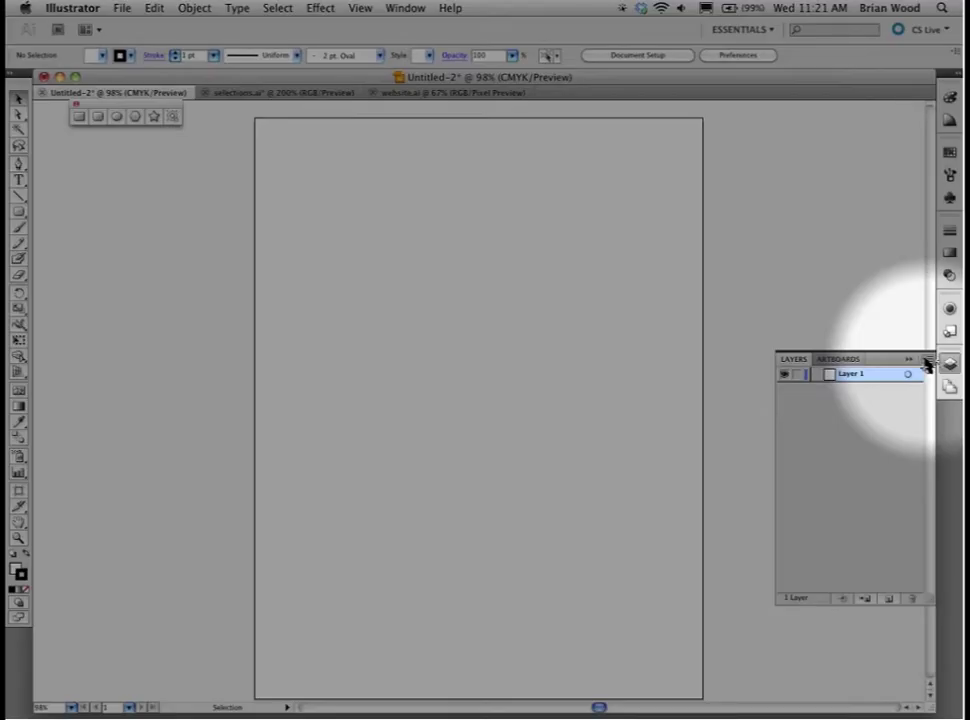
left_click(926, 361)
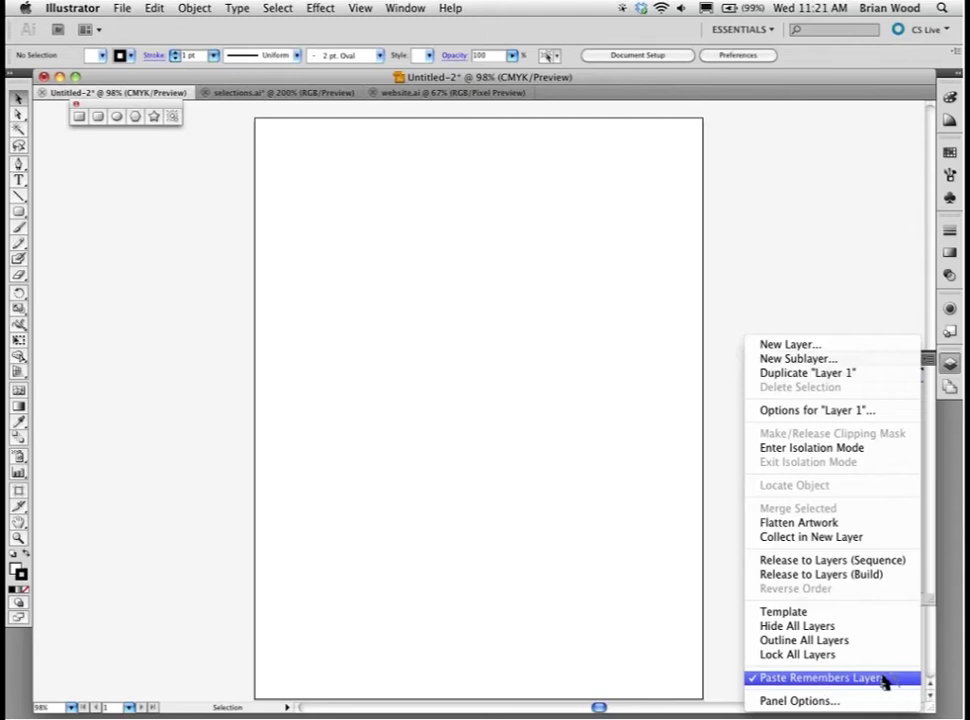
left_click(860, 680)
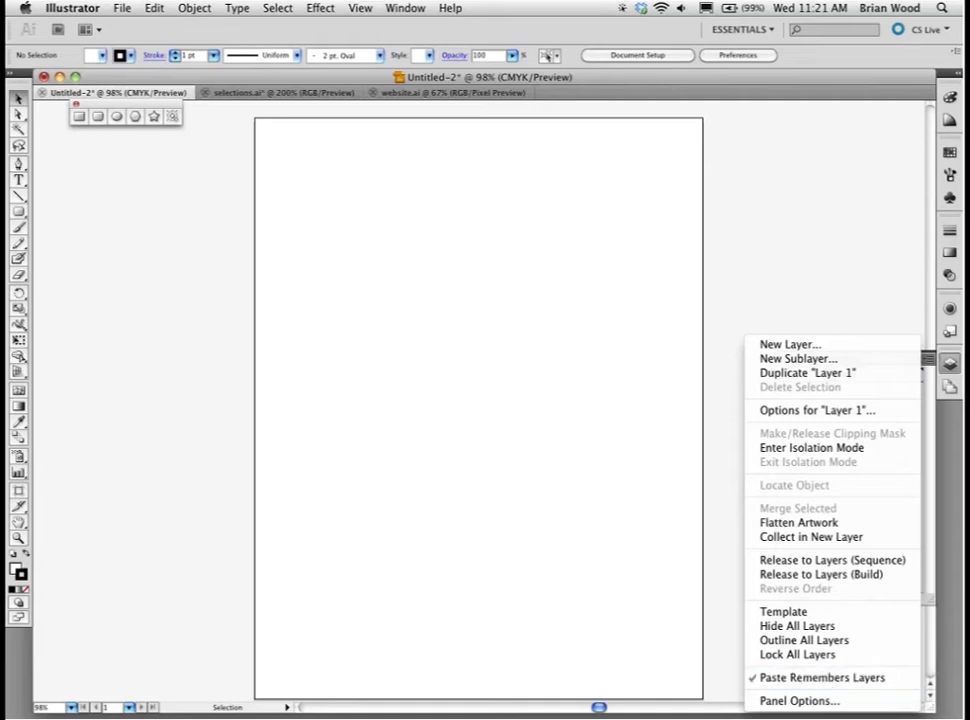
left_click(676, 578)
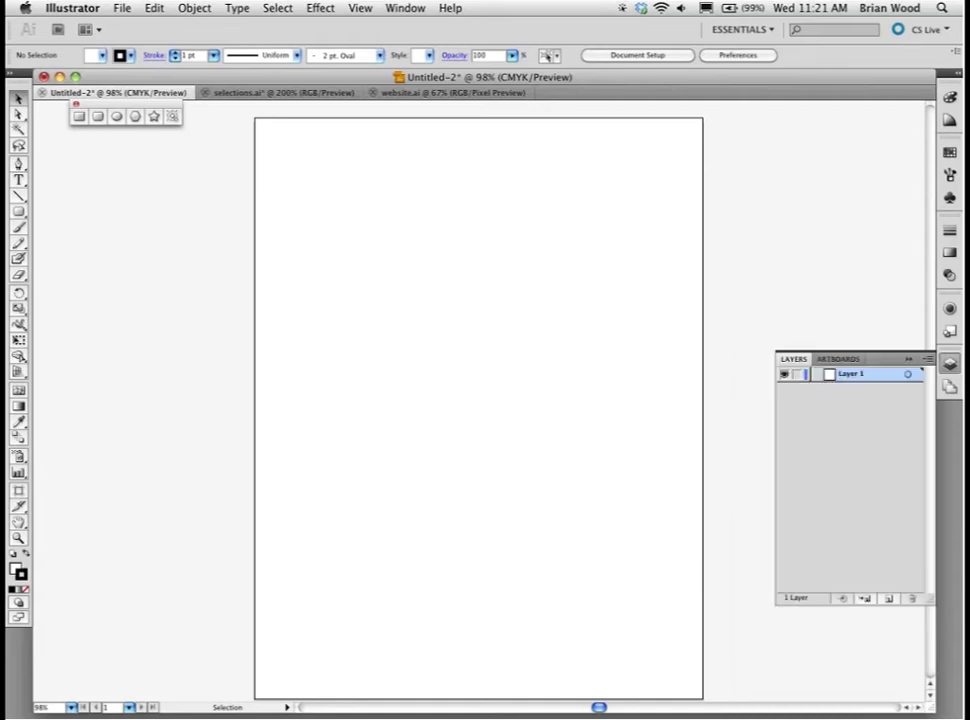
left_click(154, 8)
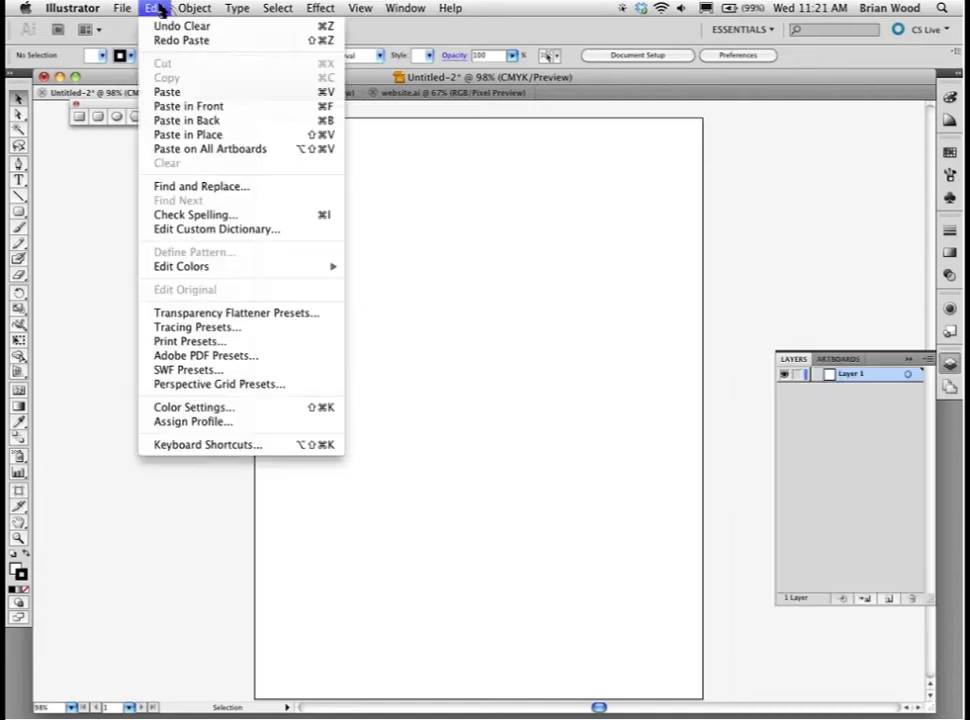
left_click(227, 121)
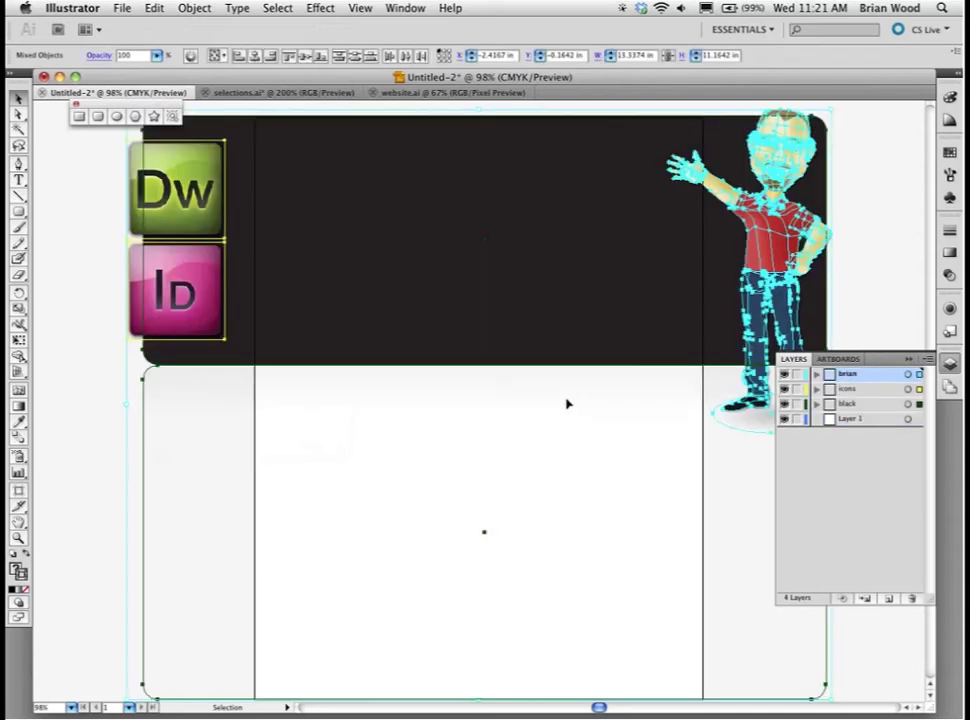
- Move the character's layer, the icons layer and the black layer into Layer 1 as sublayers
left_click(846, 405, "shift")
left_click_drag(849, 407, 849, 422)
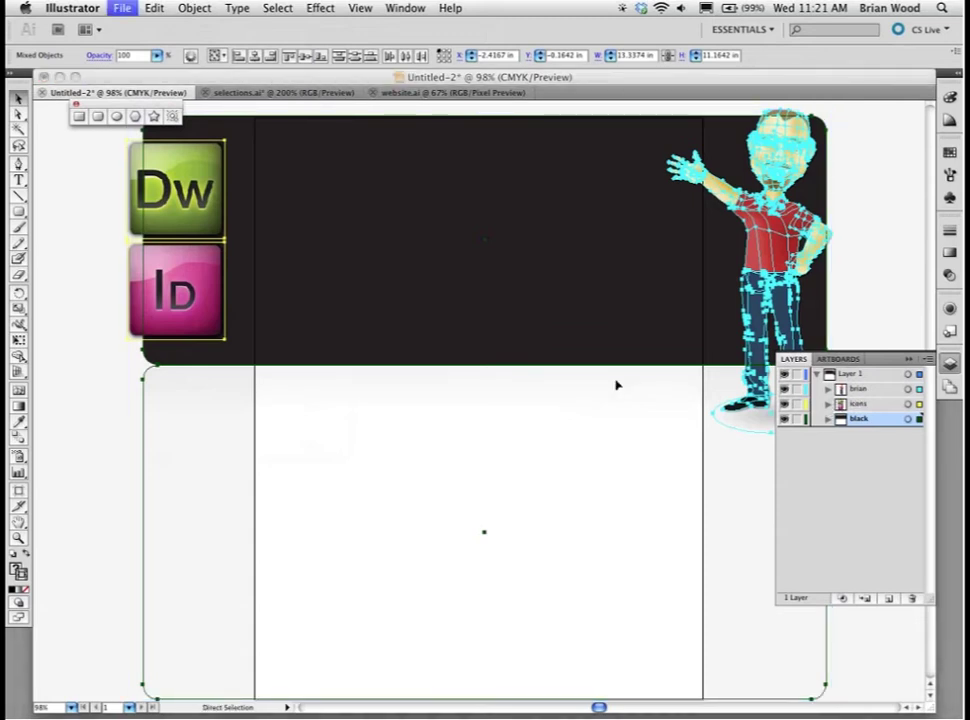
- Create a new Letter document, 8.5 by 11 in, with one artboard, and collapse the layer list
key("super+n")
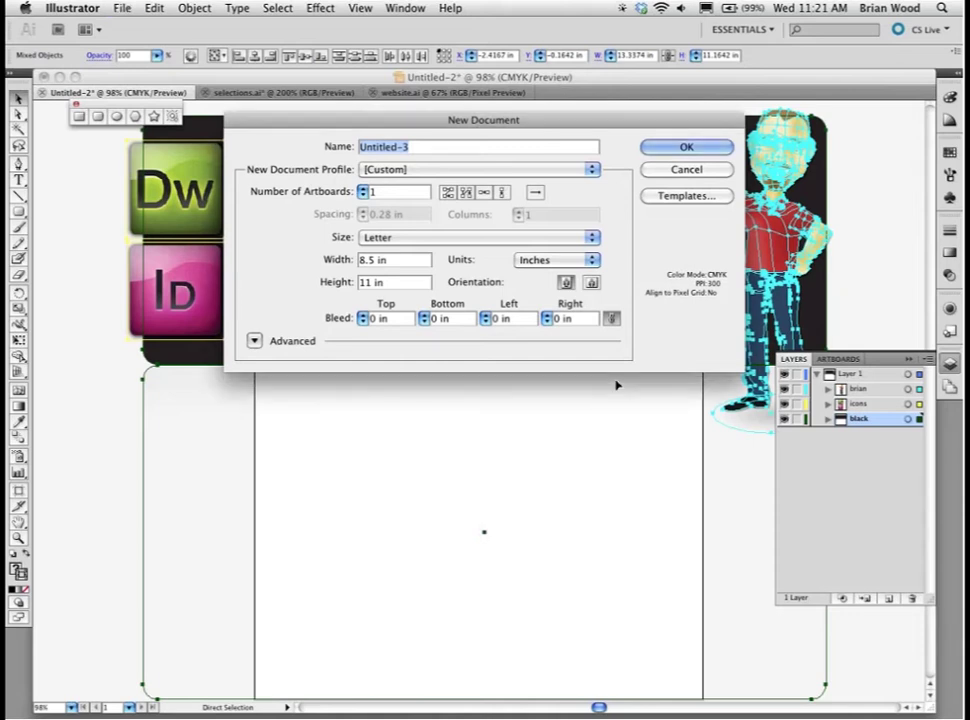
key("Return")
left_click(912, 360)
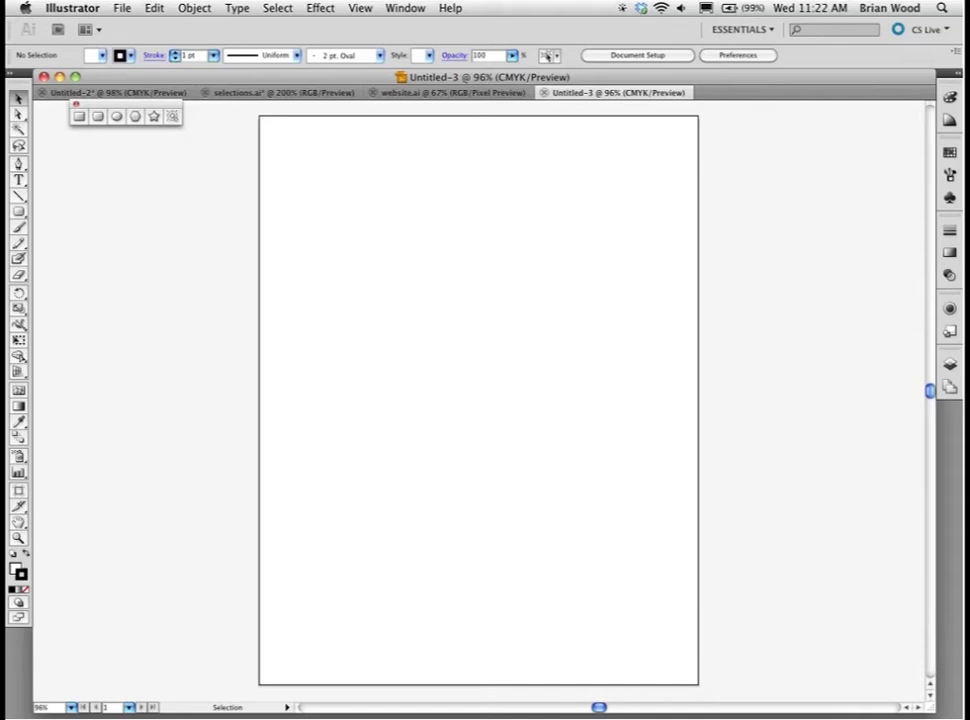
- Draw the right half of a guitar-body outline as an open curved path of four anchor points with the Pen tool
key("p")
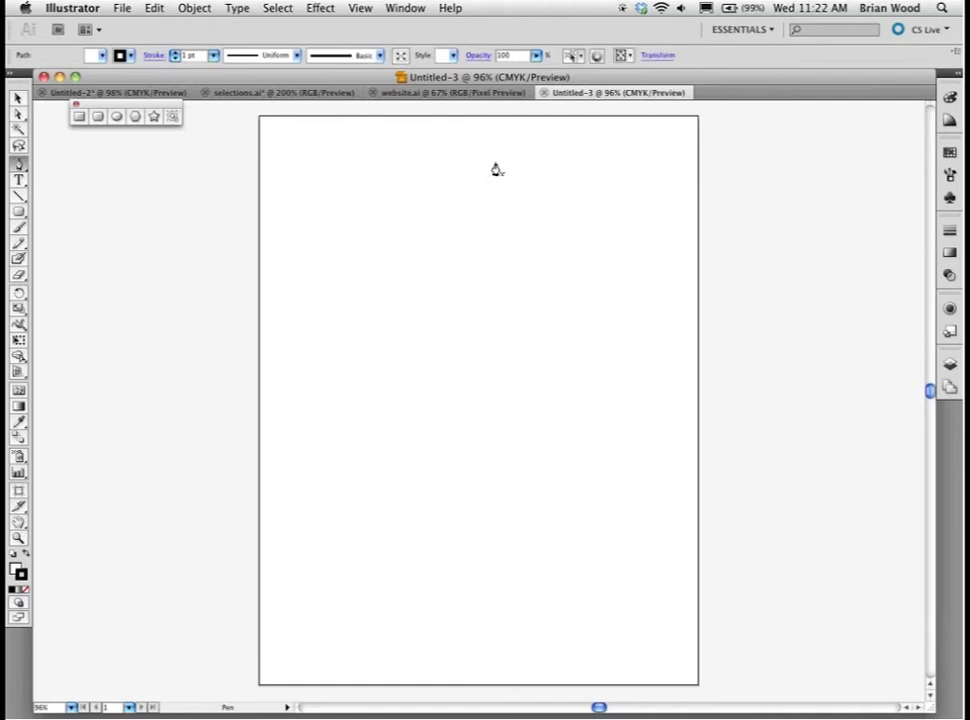
left_click_drag(495, 160, 569, 144)
left_click_drag(655, 225, 668, 297)
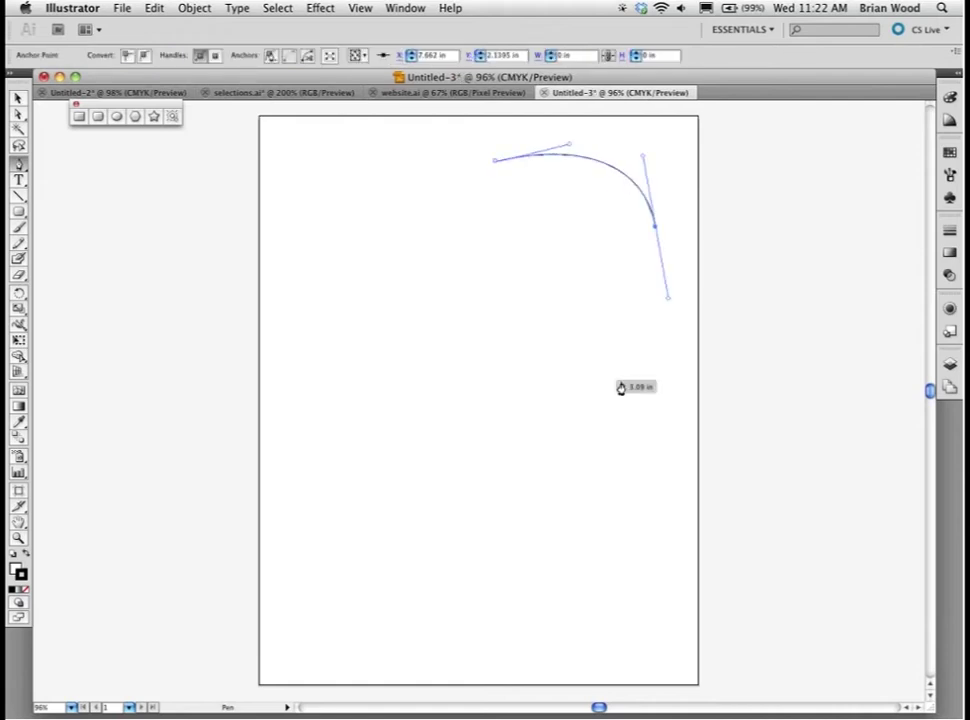
left_click_drag(683, 426, 731, 481)
left_click_drag(500, 658, 250, 657)
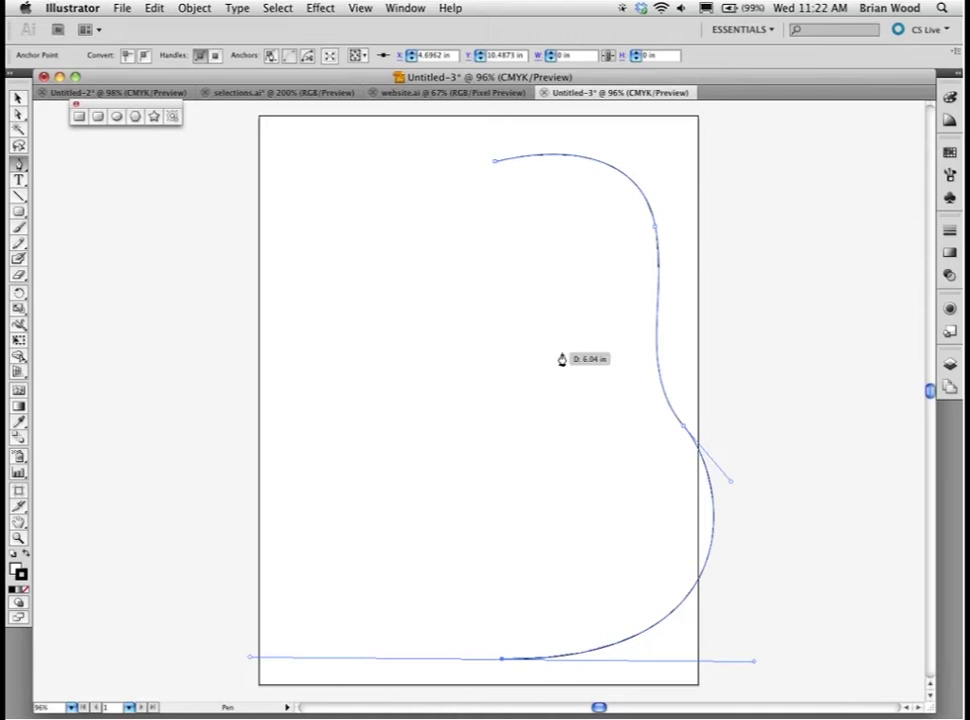
left_click(22, 296)
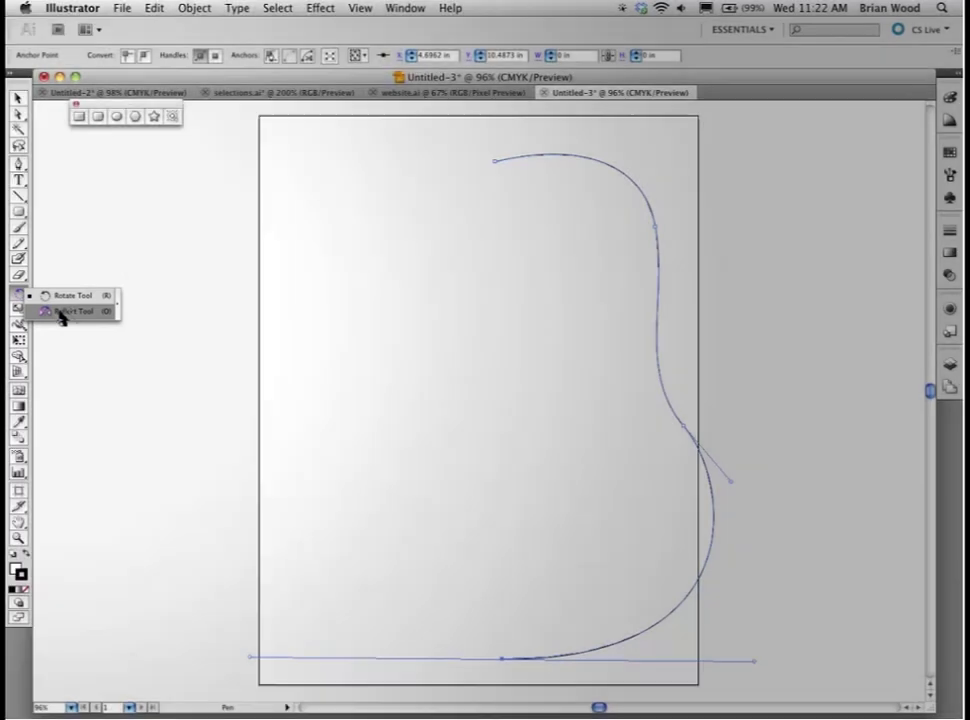
left_click(62, 311)
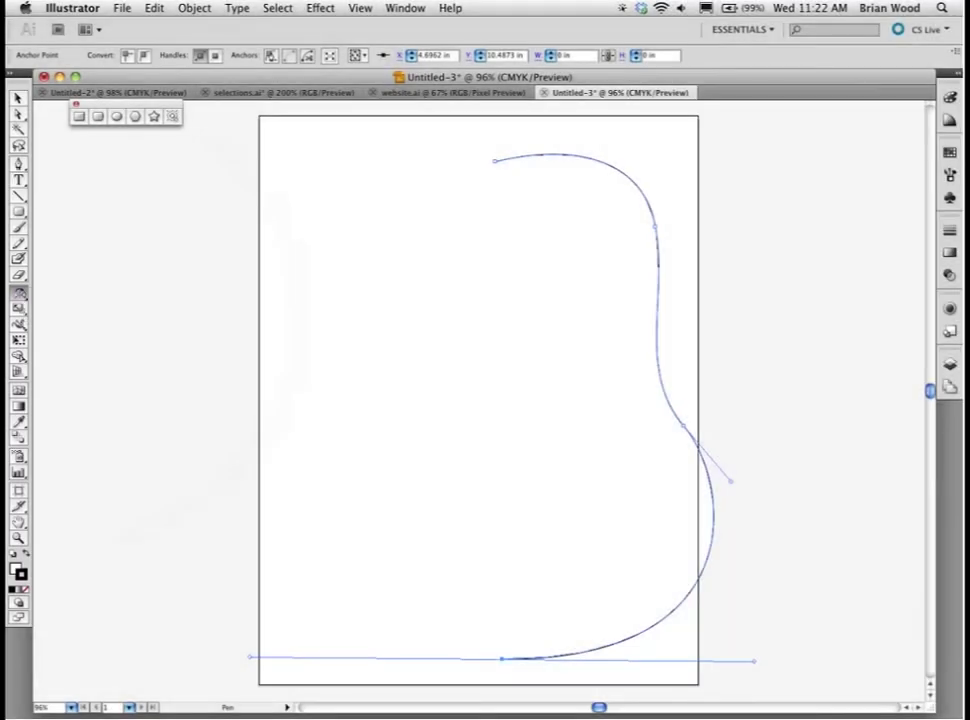
left_click(494, 267)
left_click(494, 161, "alt")
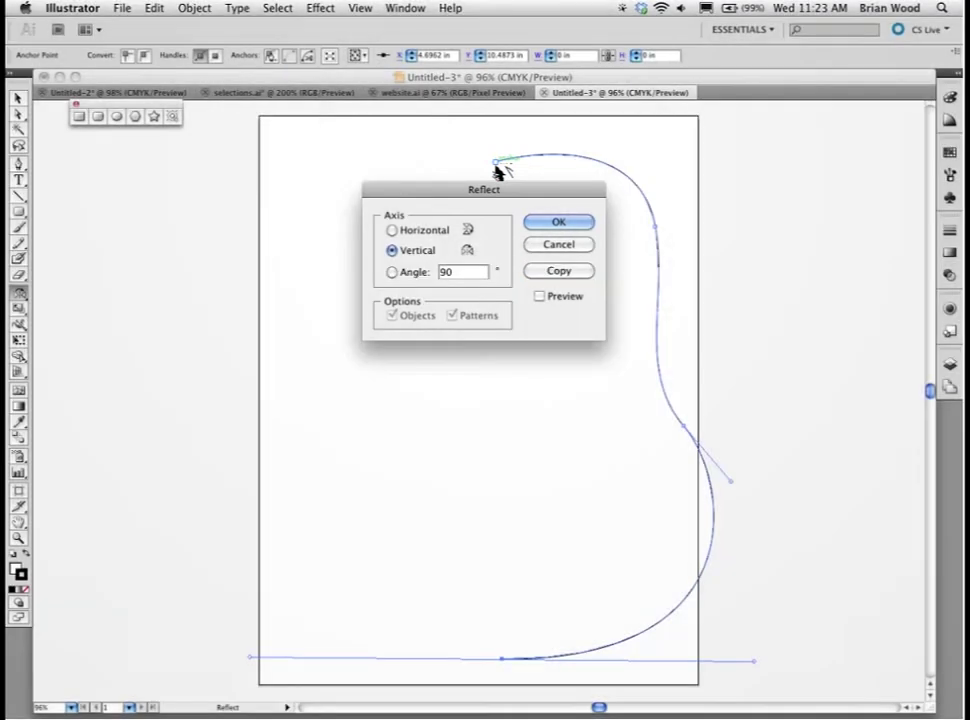
left_click(539, 296)
key("Escape")
- Select the whole half outline and reflect a copy of it across the vertical axis through its top endpoint
key("v")
left_click(764, 343)
left_click(658, 340)
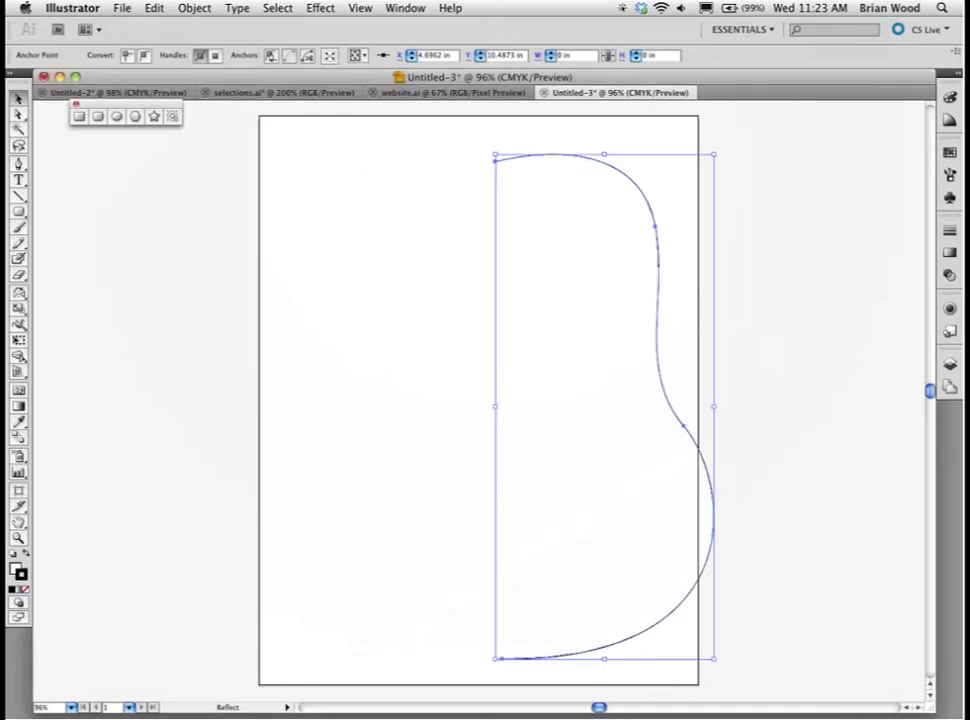
left_click(18, 292)
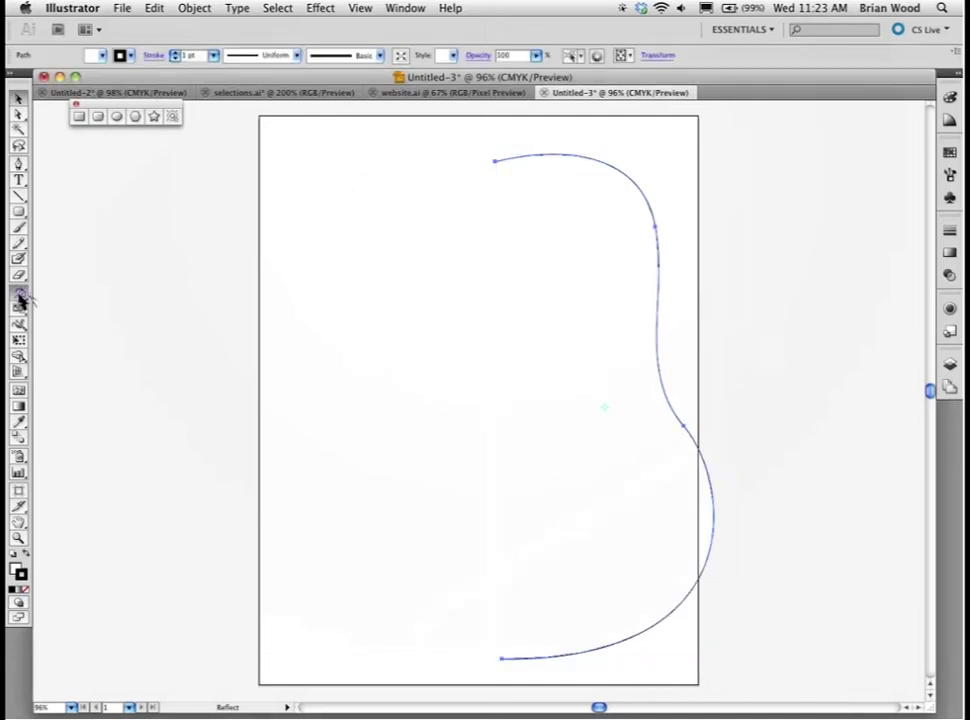
left_click(495, 161, "alt")
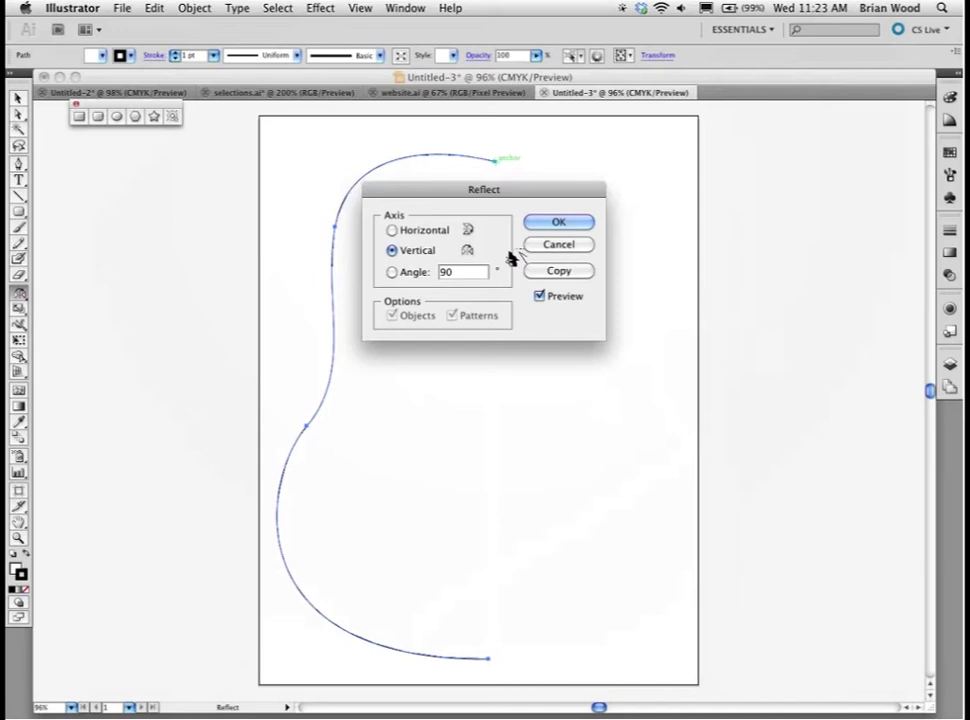
left_click(556, 272)
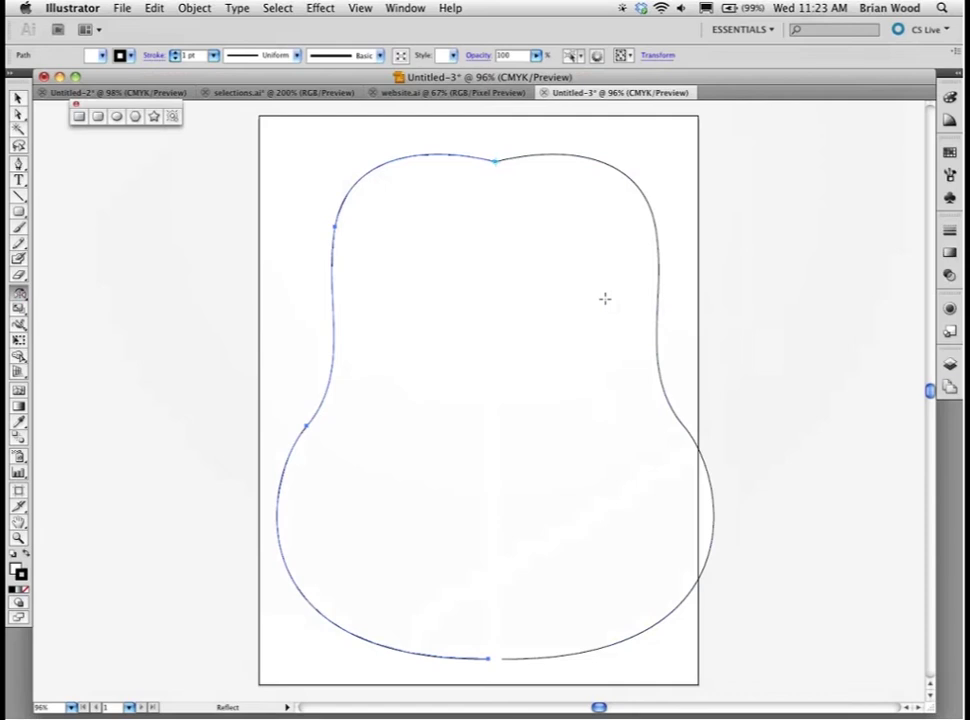
- Select both halves of the outline, try moving only the left half away, and undo the move
key("v")
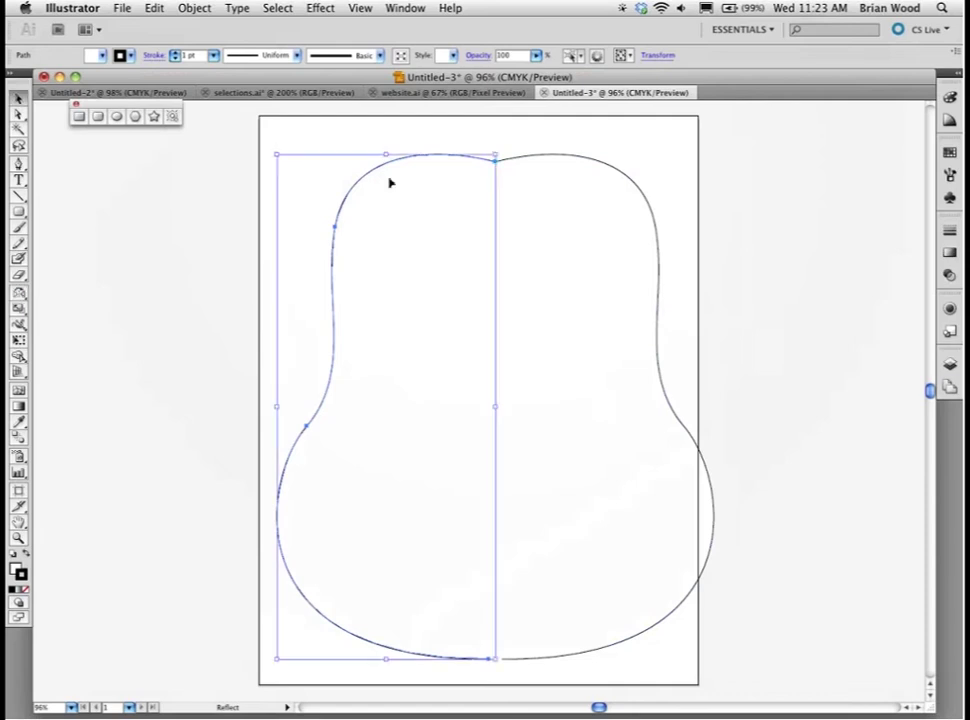
left_click_drag(310, 134, 725, 258)
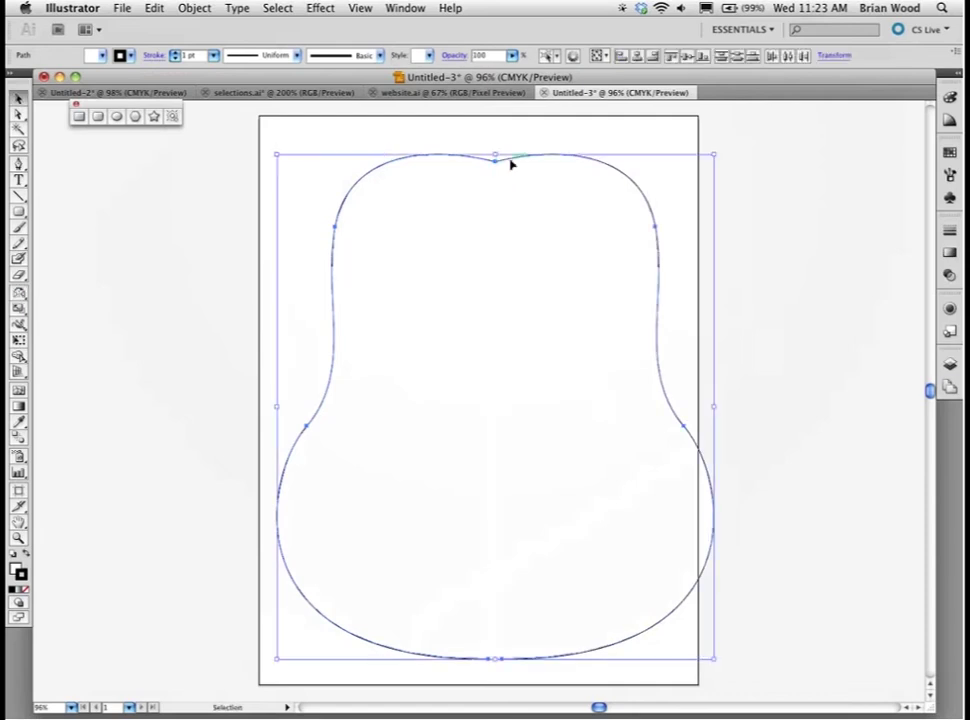
left_click(454, 138)
left_click_drag(465, 160, 440, 156)
key("super+z")
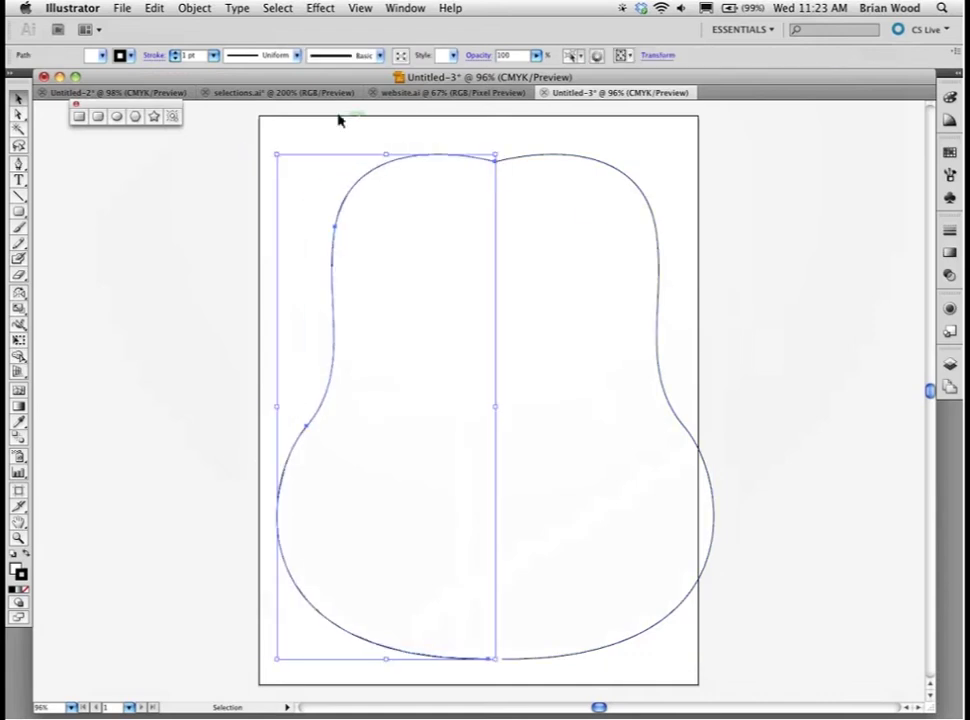
- Select both halves and join them into one path at the top center point
key("super+a")
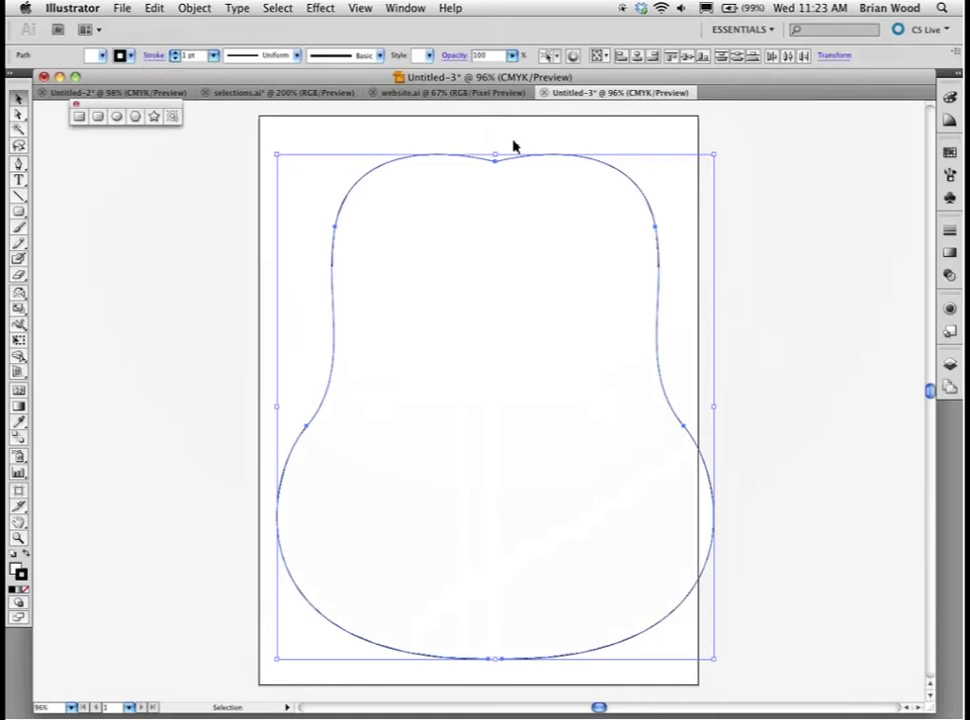
key("shift+super+b")
key("super+j")
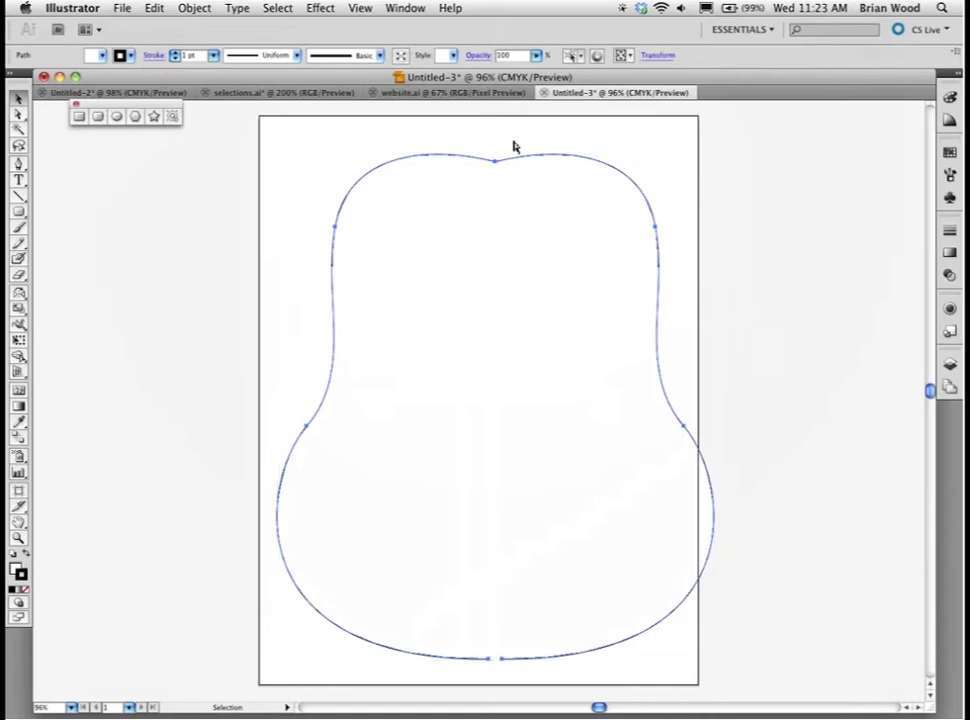
key("shift+super+b")
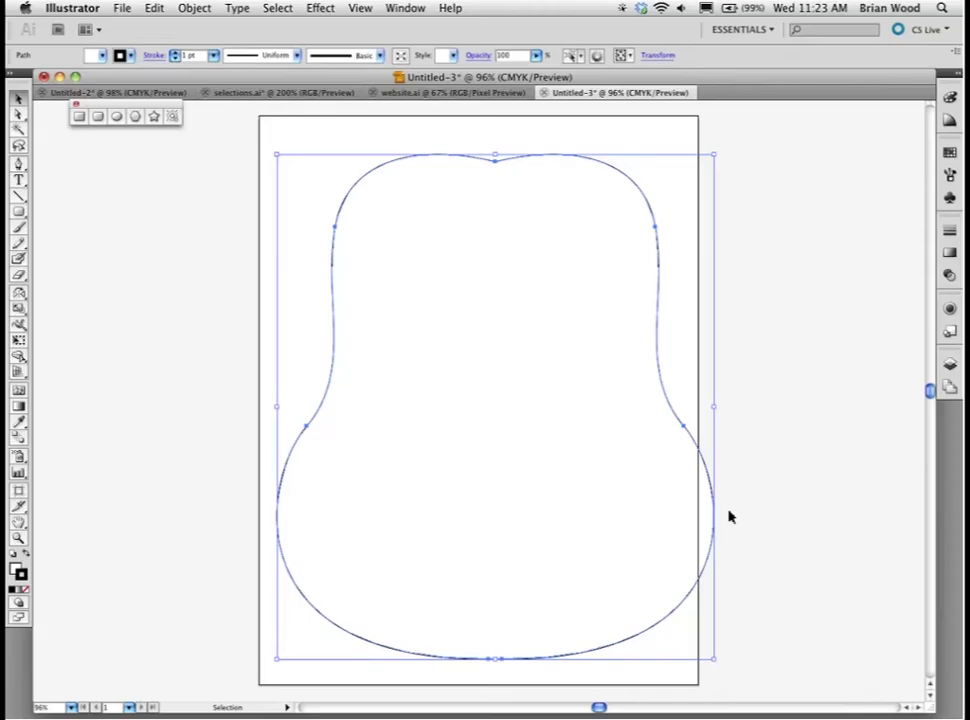
- Shift the joined guitar outline slightly up and to the left, and delete it from the artboard
left_click_drag(674, 416, 636, 410)
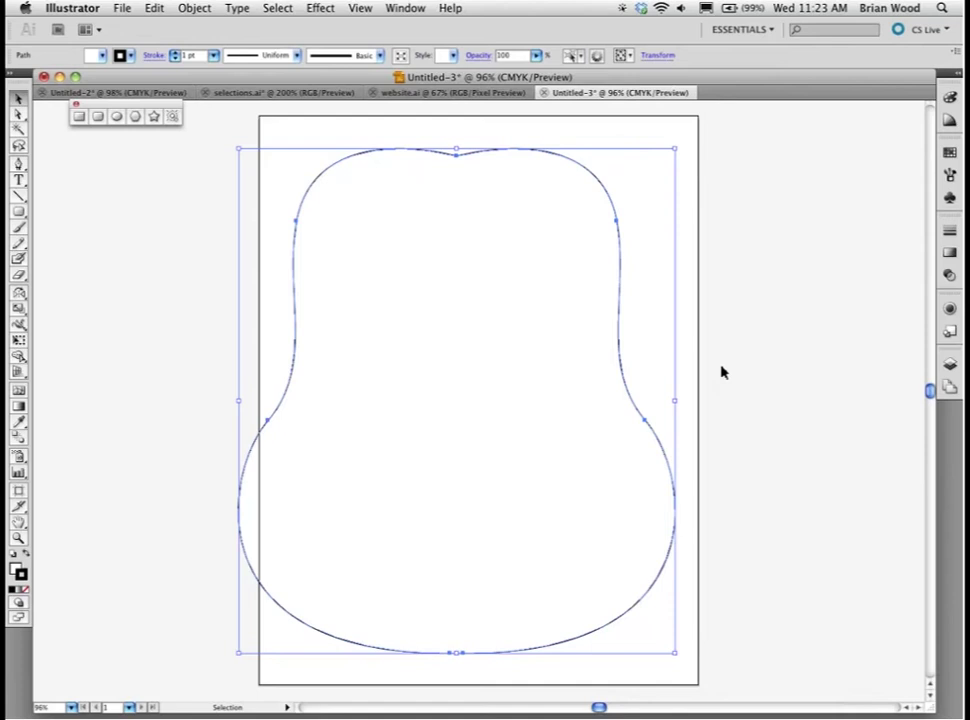
key("Delete")
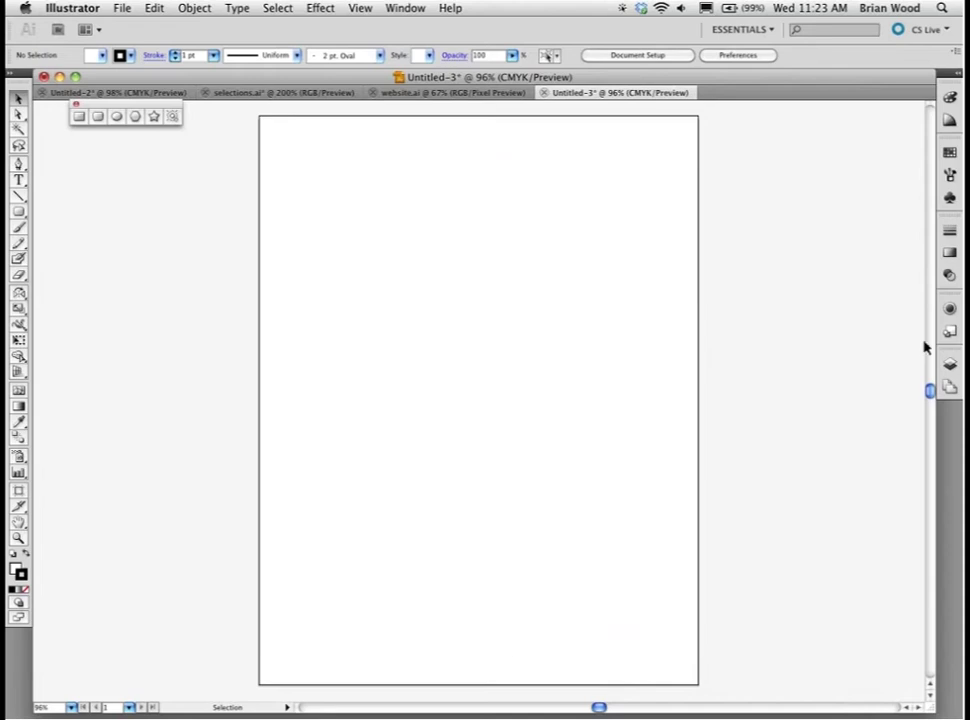
- Target Layer 1 and apply a Transform effect to it with 1 copy and Reflect X enabled
left_click(950, 363)
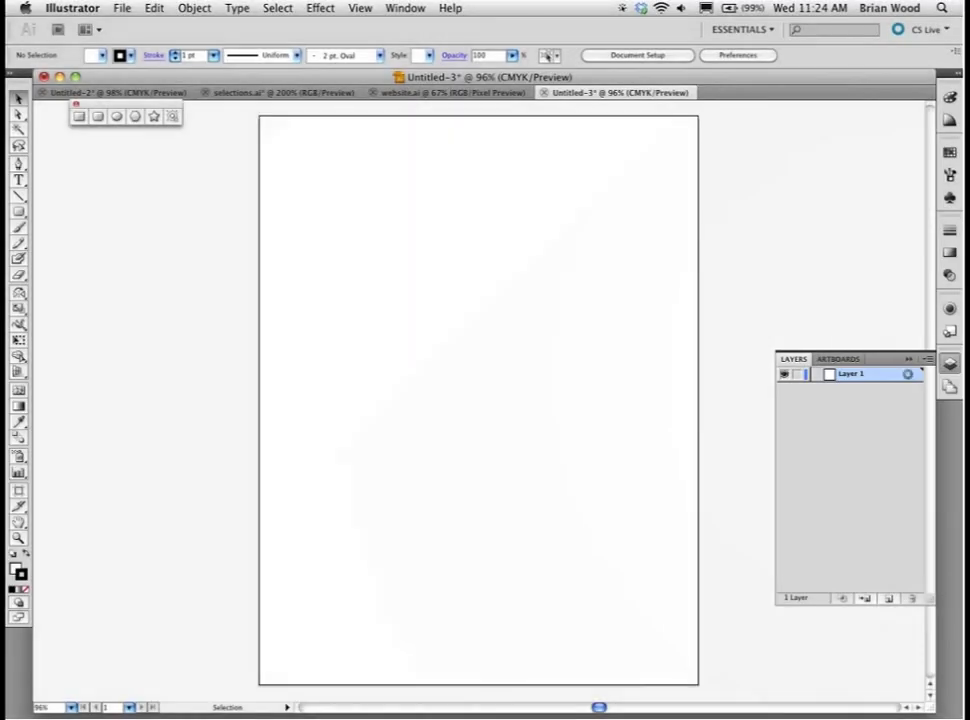
left_click(907, 375)
left_click(318, 8)
mouse_move(405, 152)
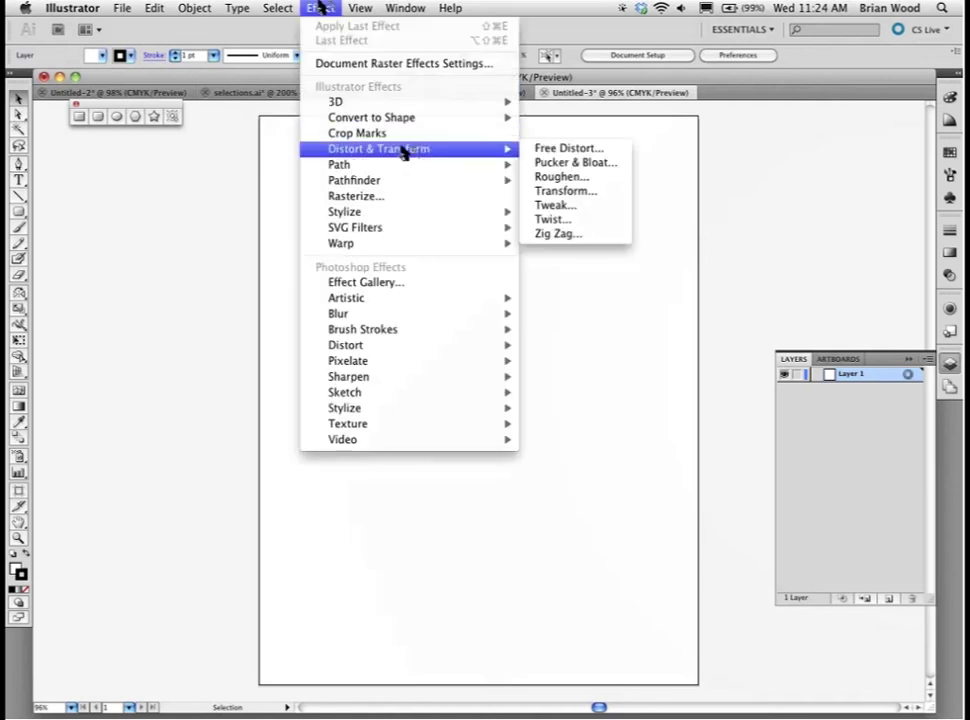
left_click(590, 193)
left_click(318, 9)
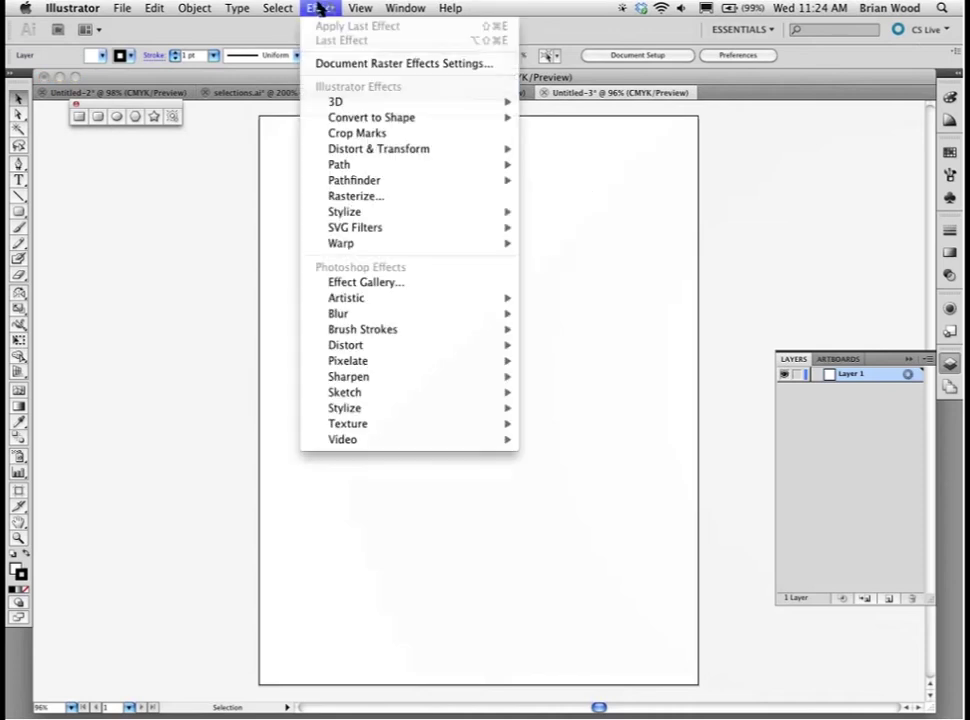
mouse_move(336, 147)
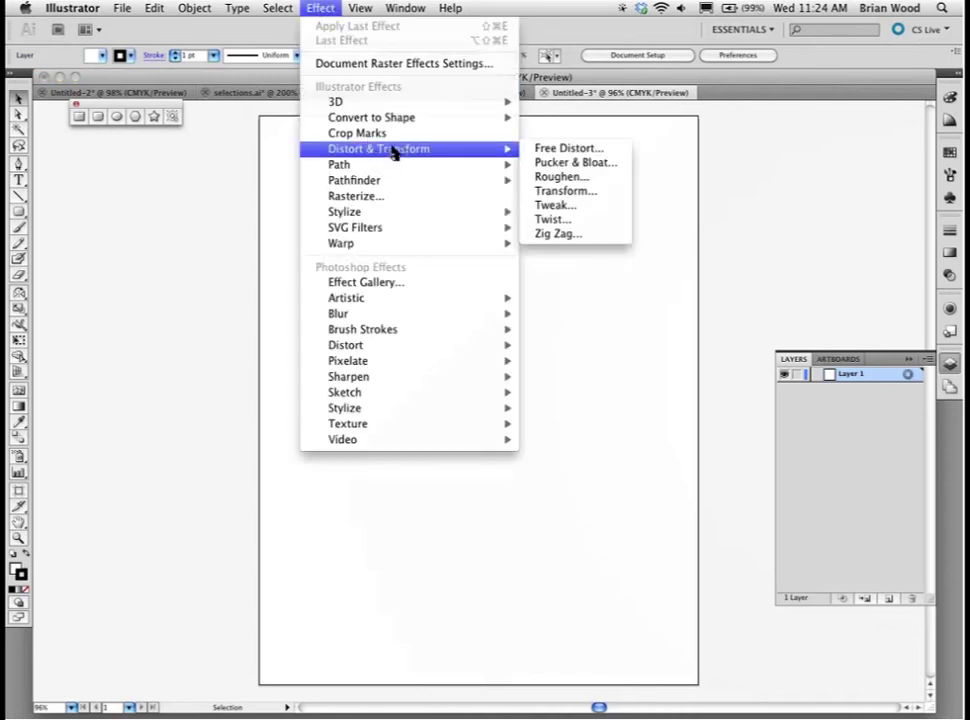
left_click(579, 194)
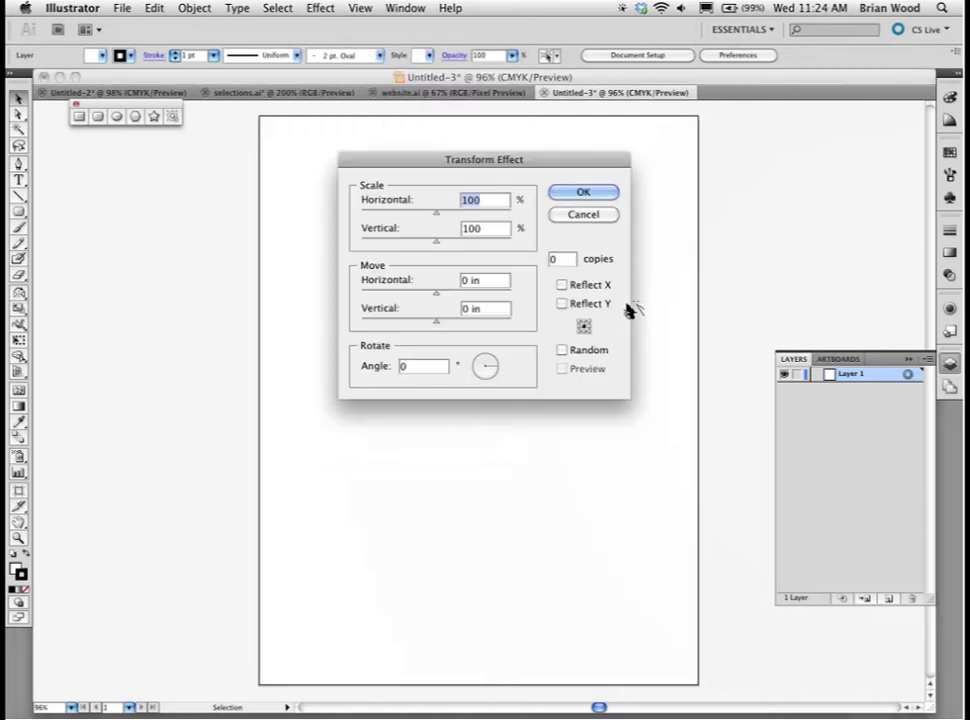
double_click(558, 259)
type("1")
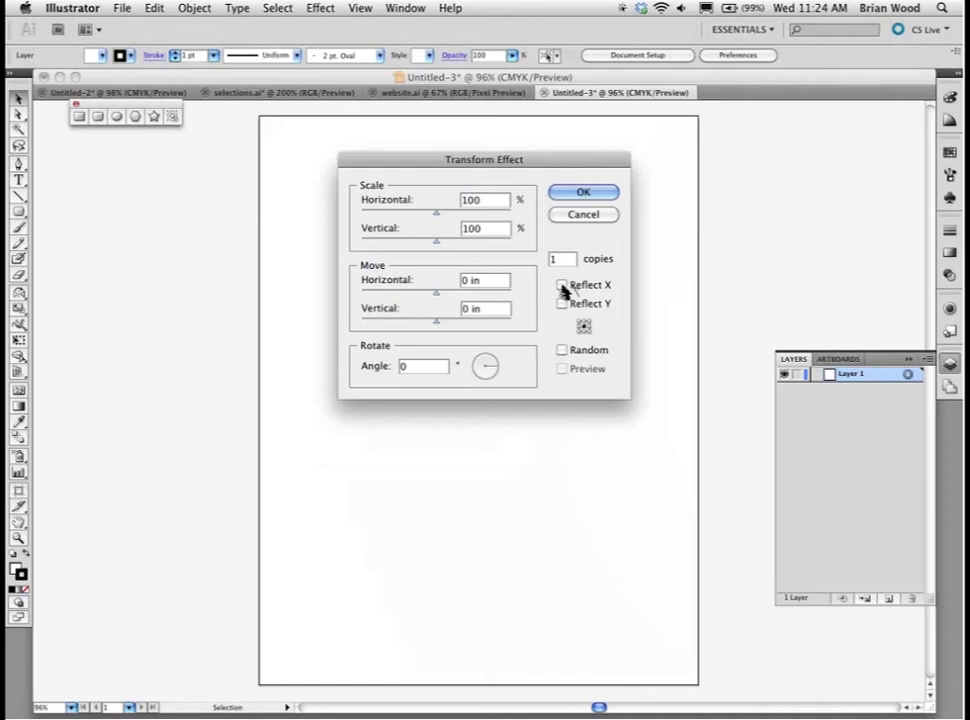
left_click(562, 285)
left_click(590, 193)
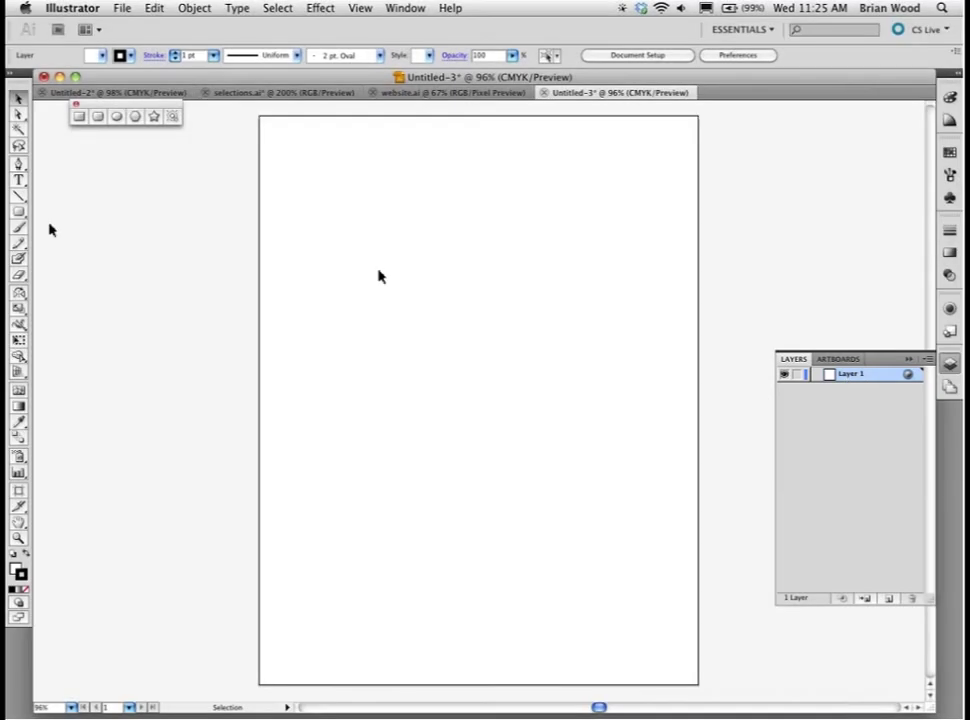
- Draw the right half of a curvy symmetrical outline freehand on Layer 1 with the Pencil tool
left_click(17, 250)
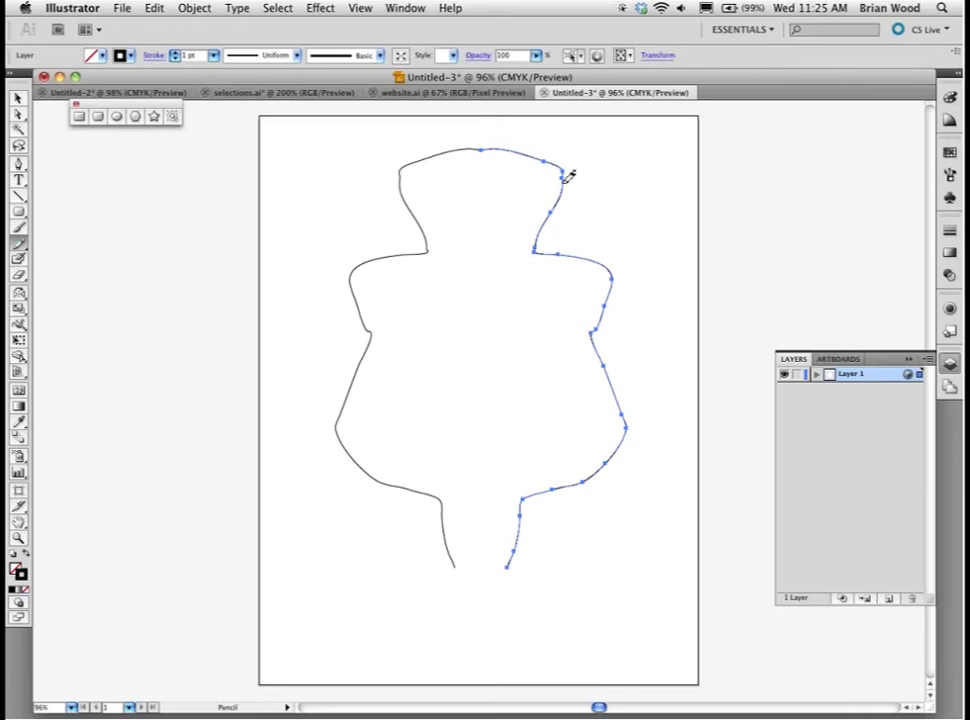
- Redraw the side of the outline's right half with the Pencil tool, adding wavier curves from the upper neck down to the stem
mouse_move(558, 185)
left_mouse_down()
mouse_move(580, 253)
mouse_move(640, 298)
mouse_move(610, 395)
mouse_move(618, 406)
mouse_move(520, 497)
left_mouse_up()
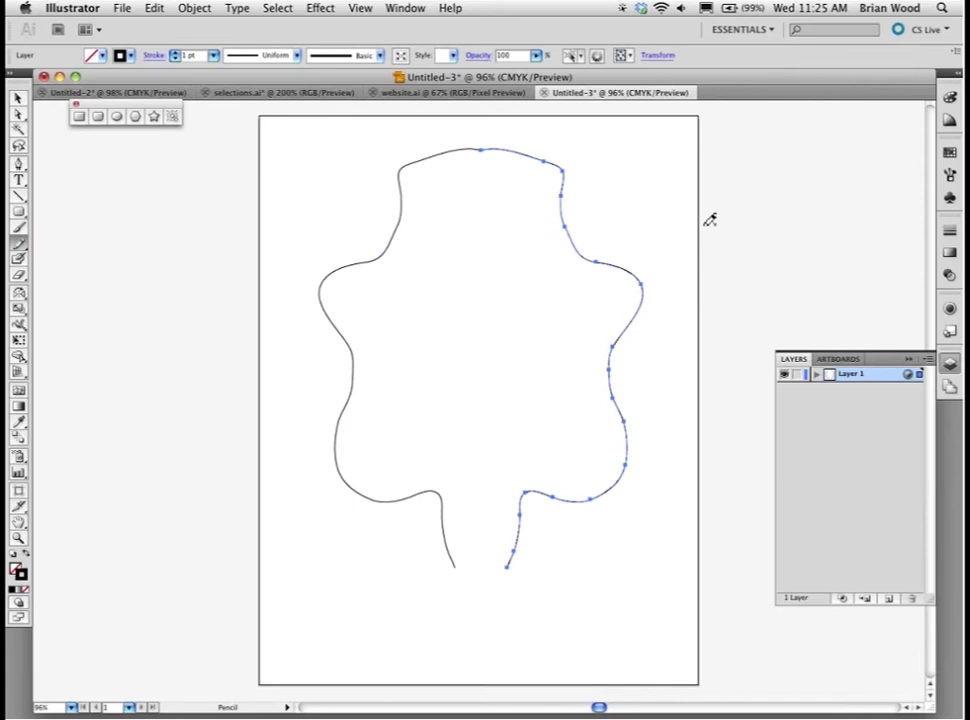
key("v")
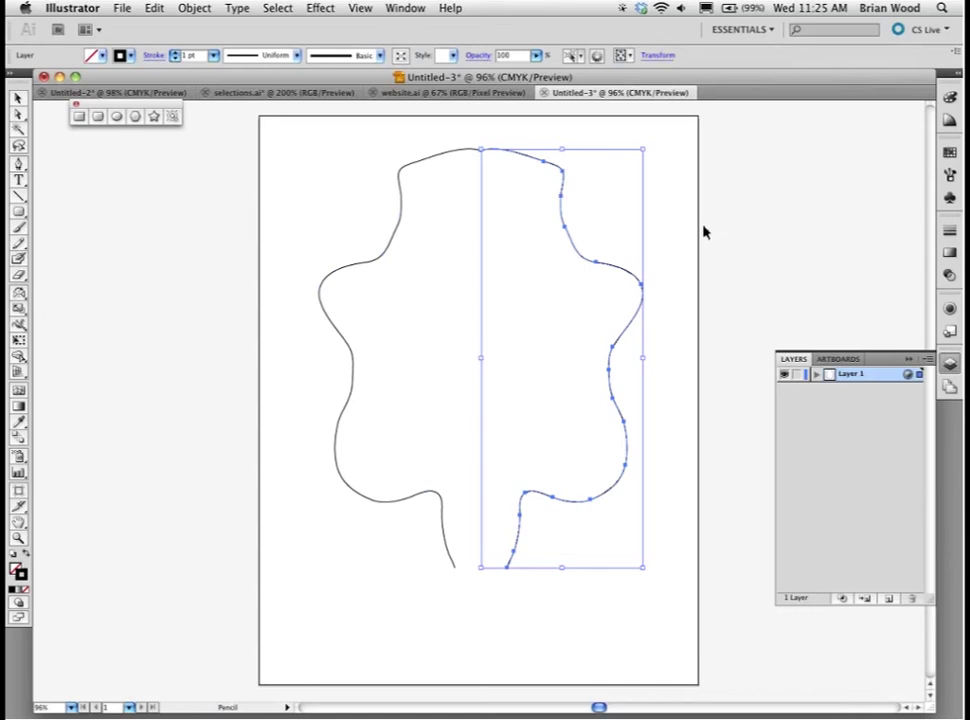
- Switch to website.ai, clear the selection, and examine the pixel edges of the pink Id icon up close
left_click(420, 93)
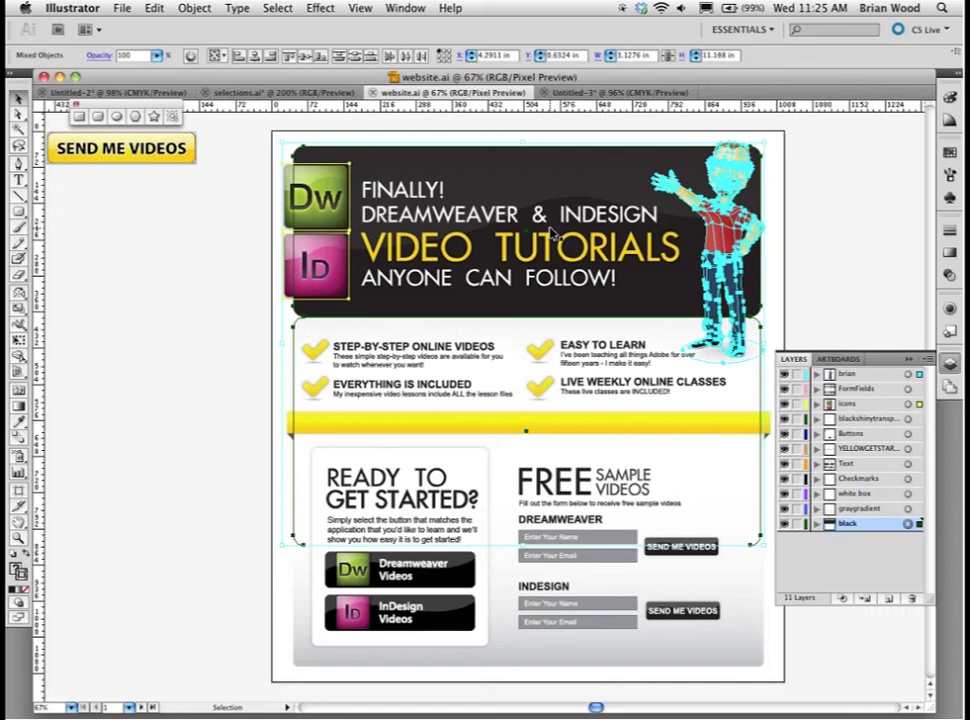
left_click(848, 243)
key("a")
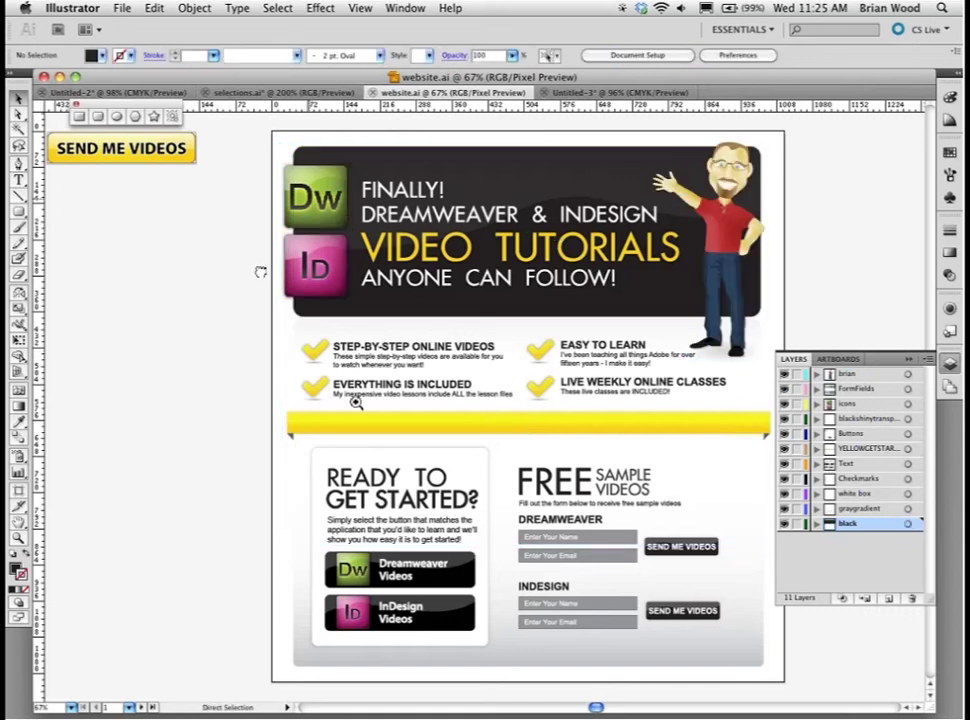
left_click_drag(261, 272, 429, 363)
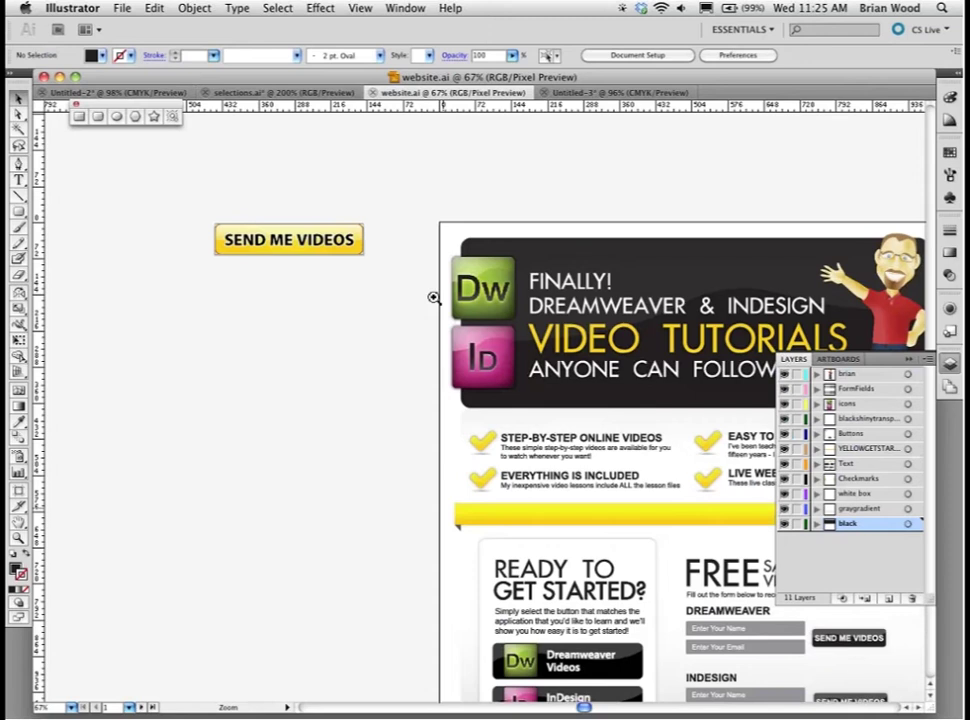
left_click(430, 330)
left_click_drag(428, 358, 530, 420)
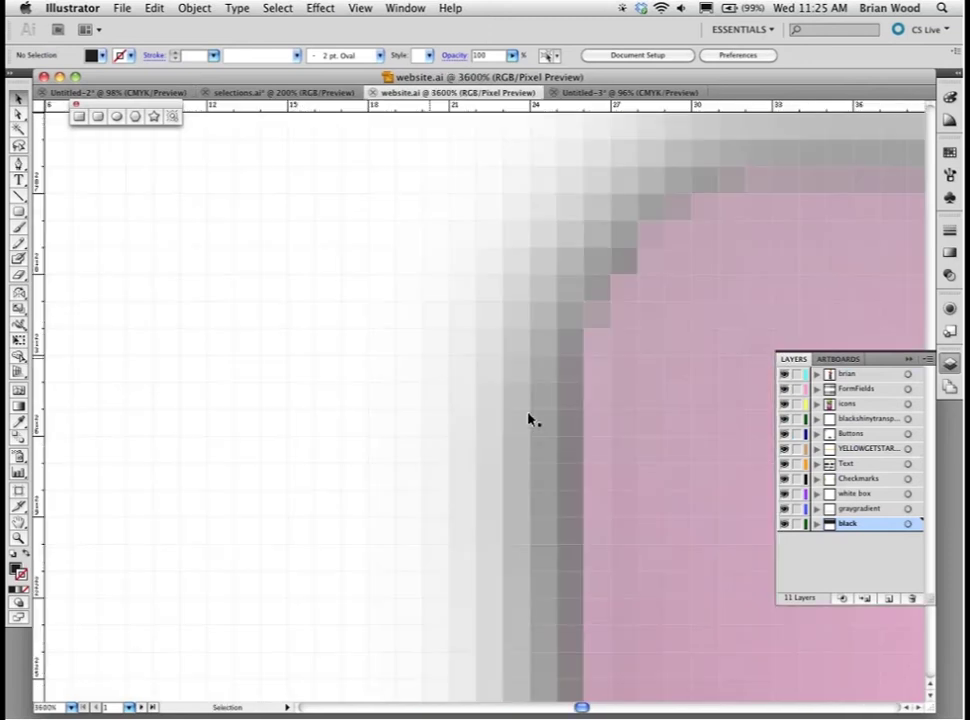
key("super+minus")
key("super+minus")
key("super+minus")
key("super+minus")
key("super+minus")
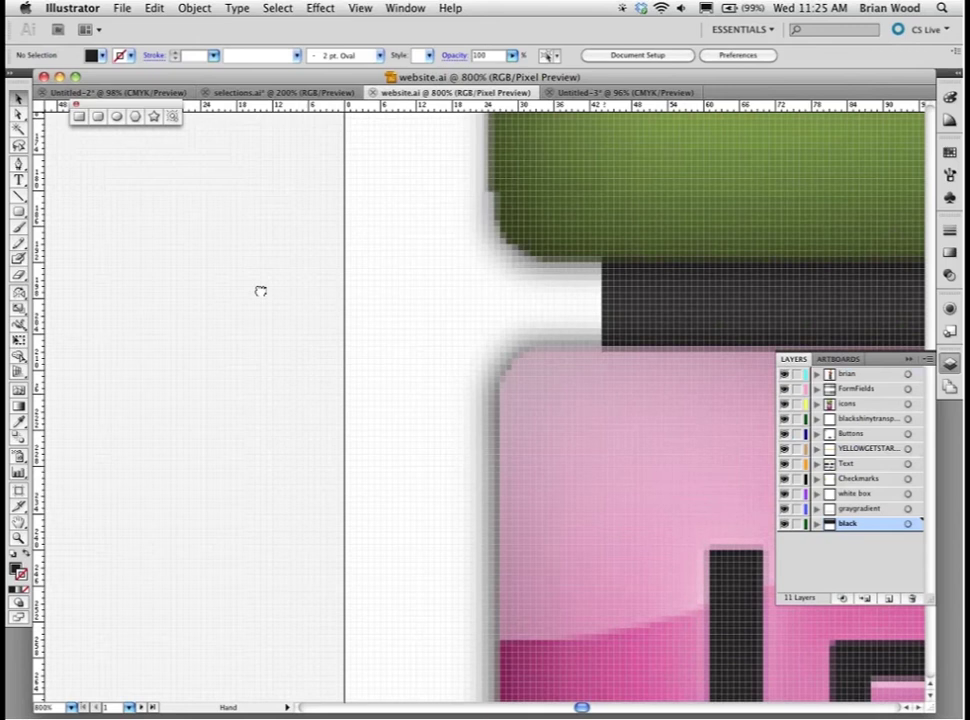
scroll(260, 291, "right", 5)
scroll(260, 291, "down", 3)
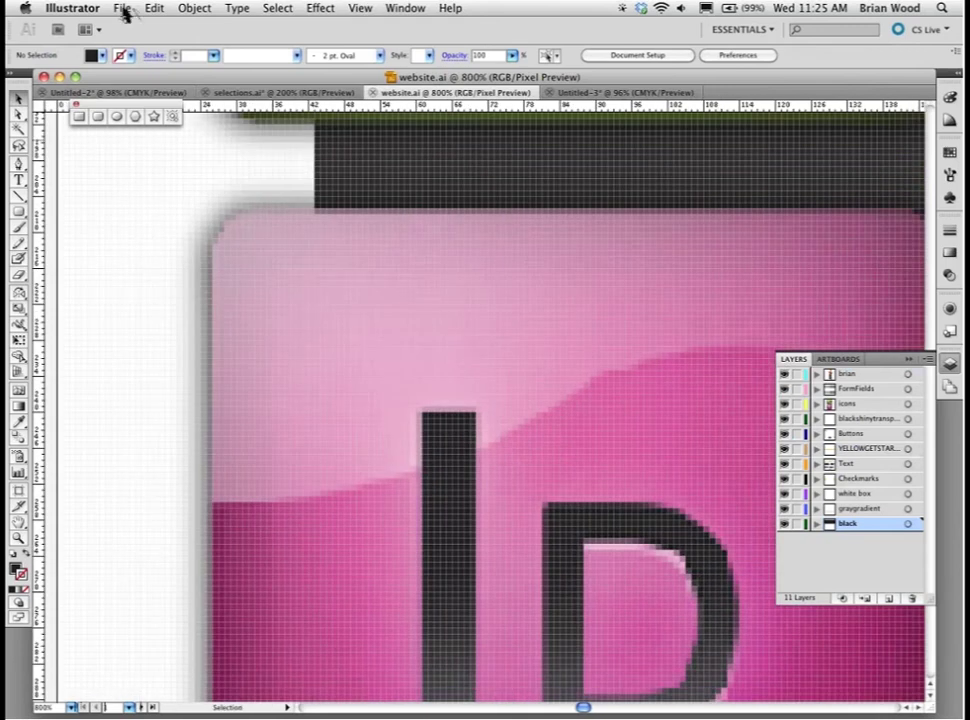
- Review the advanced settings for a new Web profile document, including Align New Objects to Pixel Grid, without creating the document
left_click(122, 8)
key("super+n")
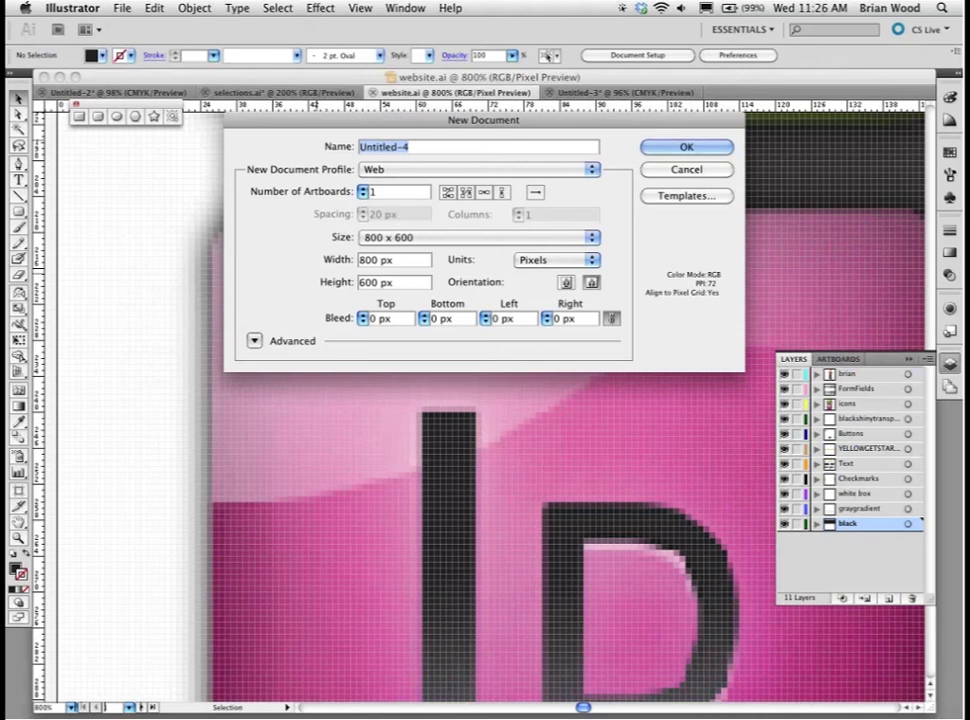
left_click(254, 340)
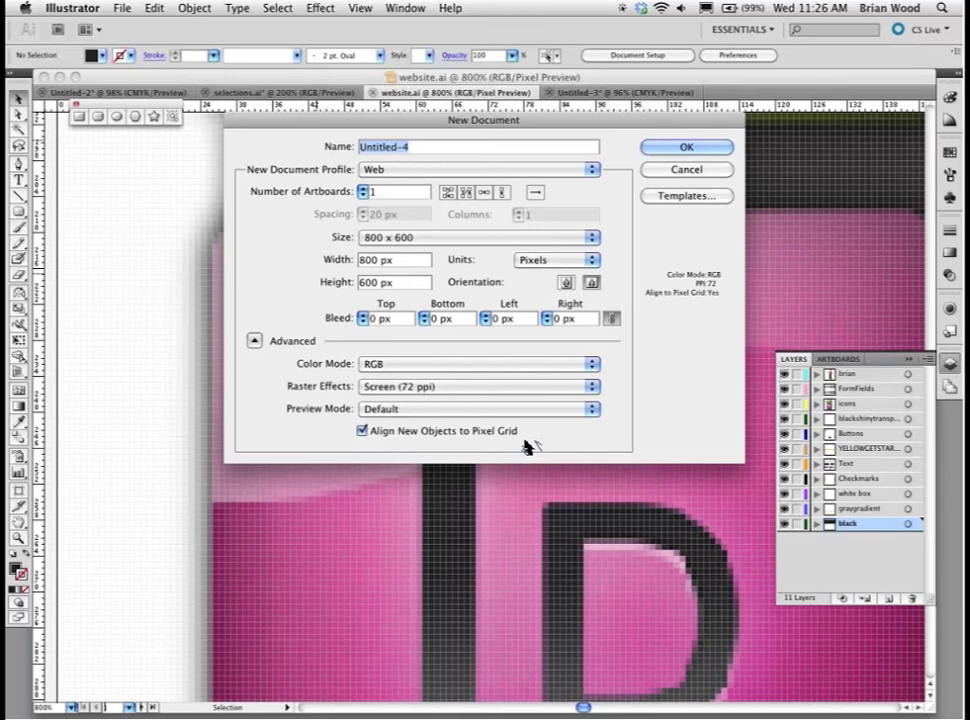
left_click(665, 173)
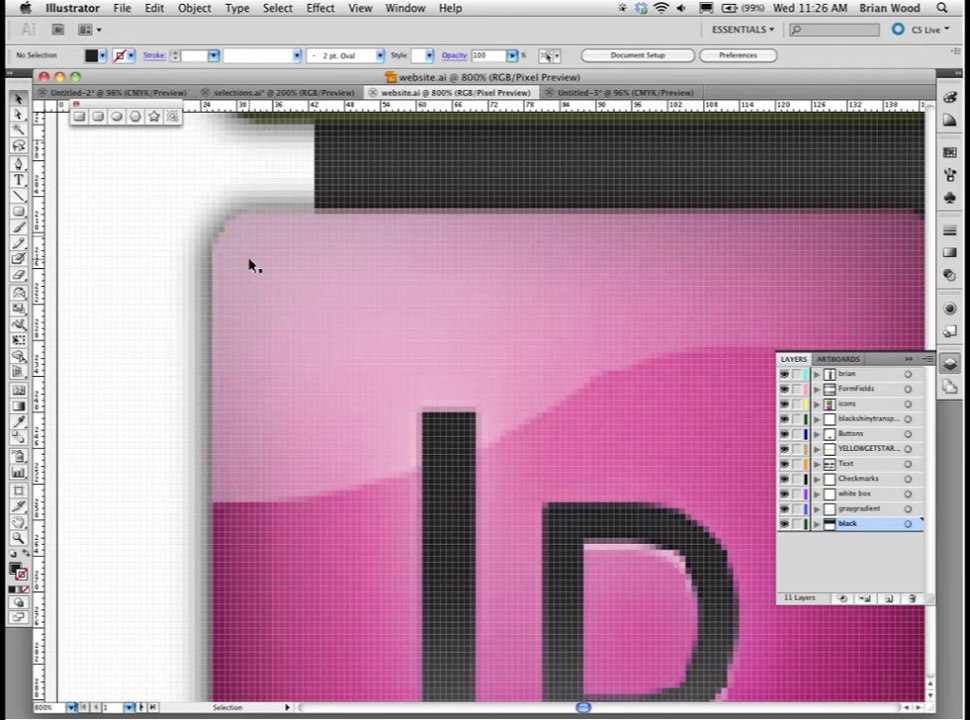
- Isolate the yellow SEND ME VIDEOS button group and select its outer border path near the lower-left corner
left_click(251, 264)
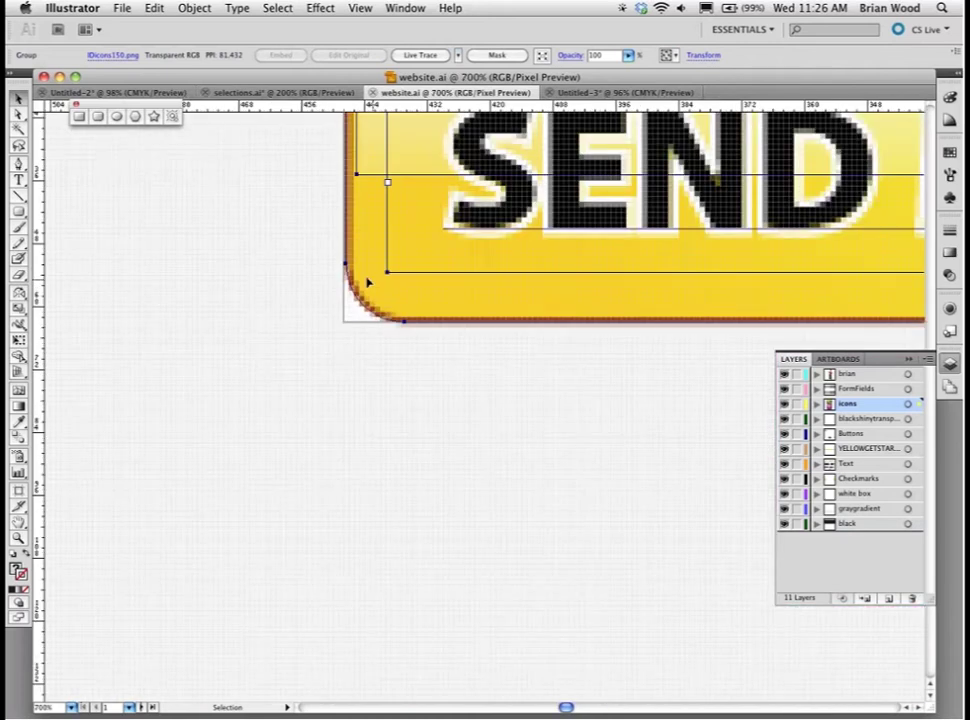
left_click_drag(288, 214, 447, 387)
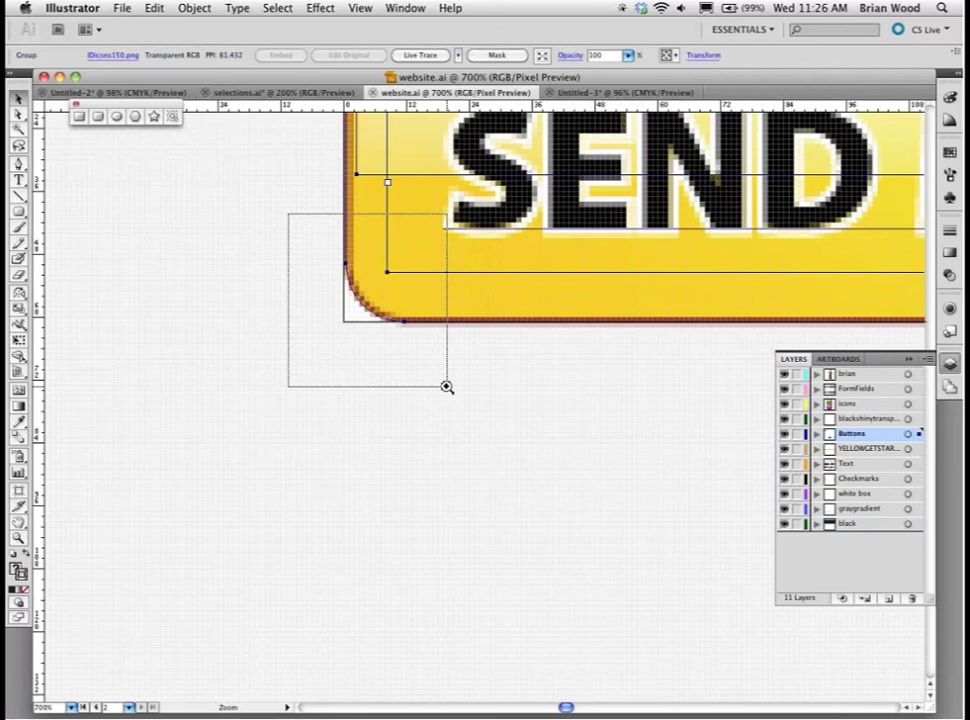
key("v")
left_click(478, 346)
double_click(433, 335)
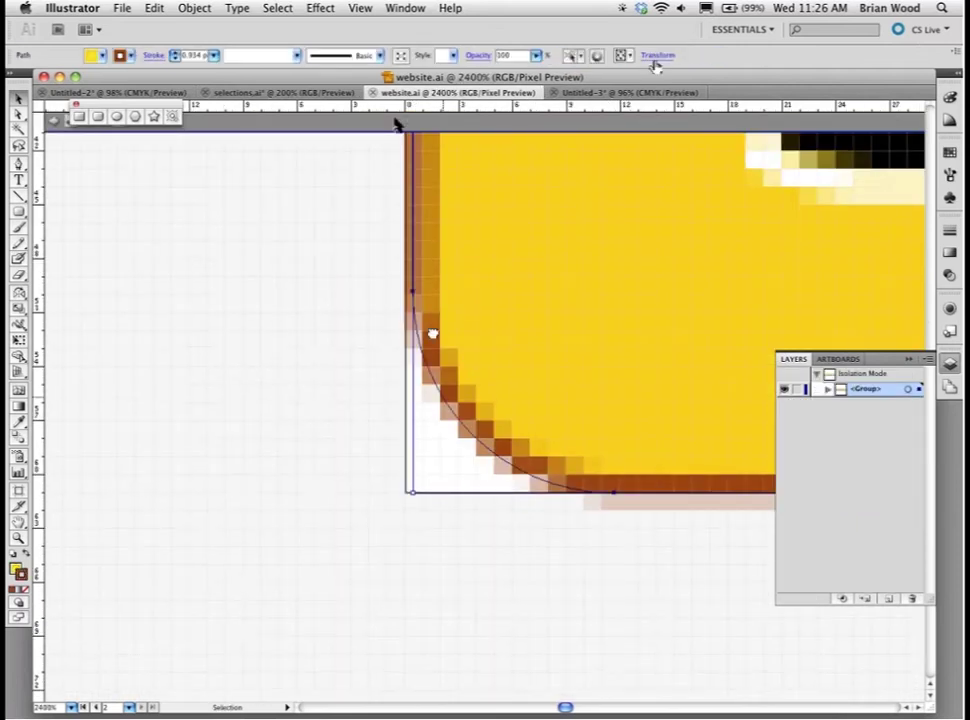
scroll(435, 300, "up", 2)
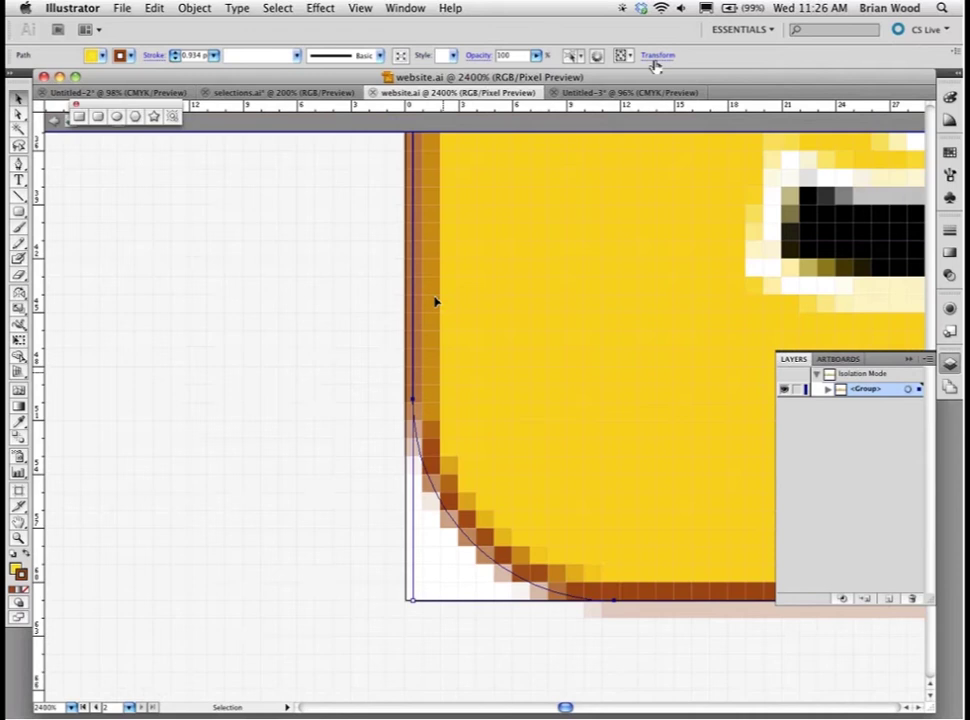
- Toggle Align to Pixel Grid on and off for the yellow button's border path to compare its edges
left_click(656, 57)
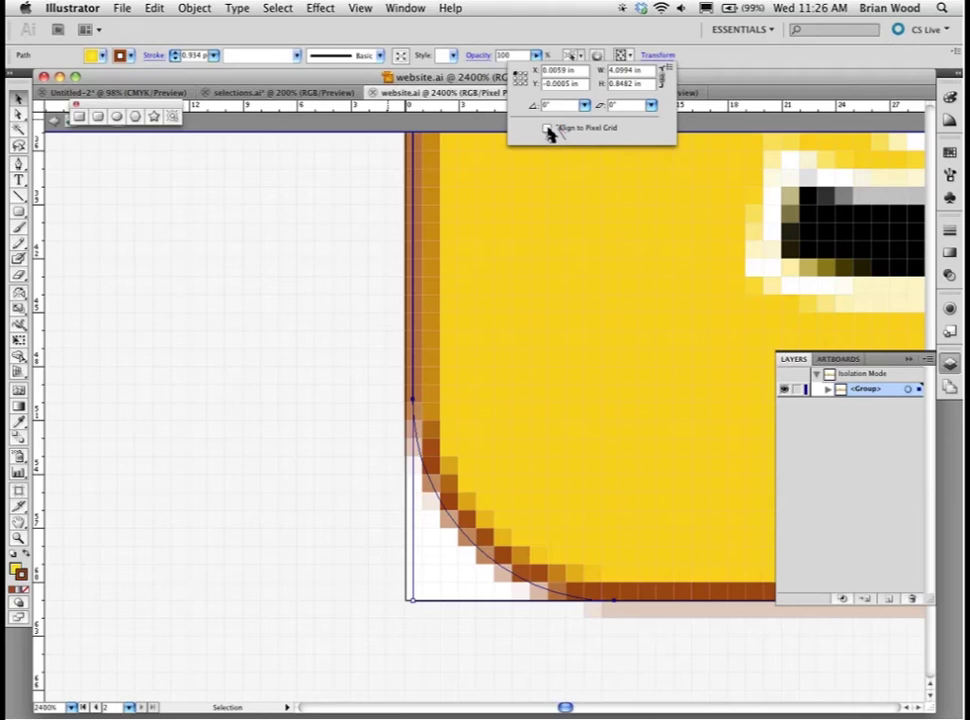
left_click(547, 129)
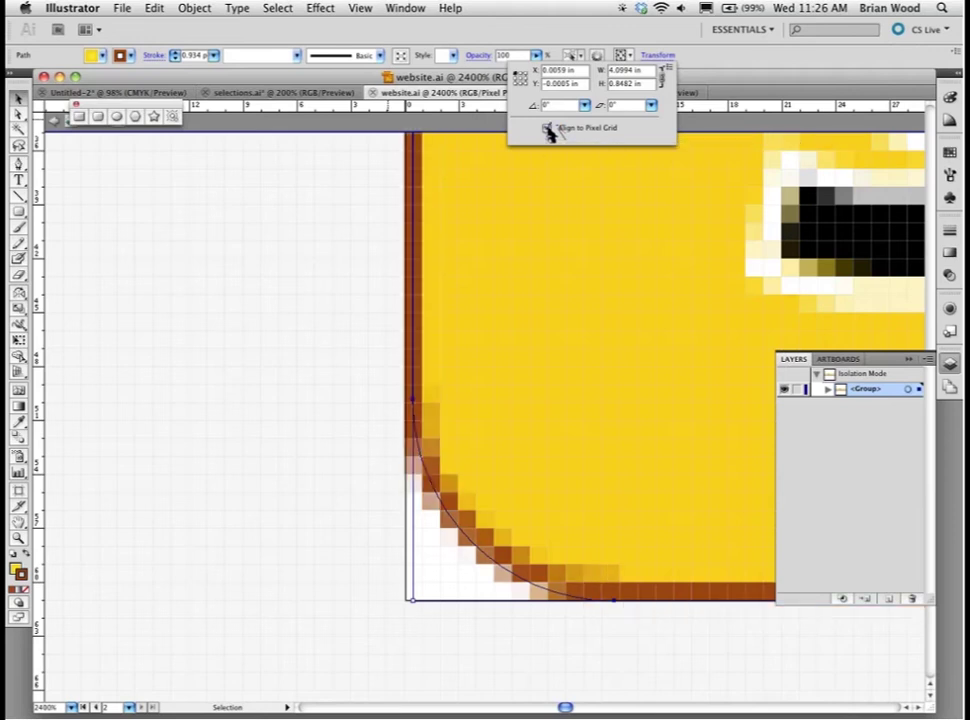
left_click(547, 129)
left_click(547, 129)
left_click(547, 129)
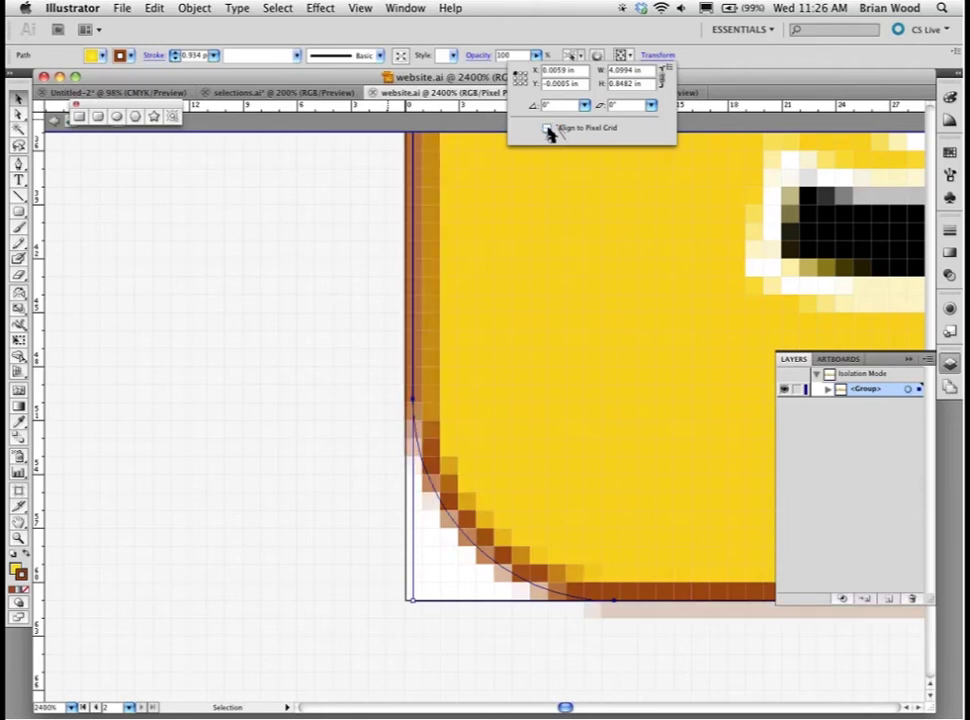
left_click(547, 129)
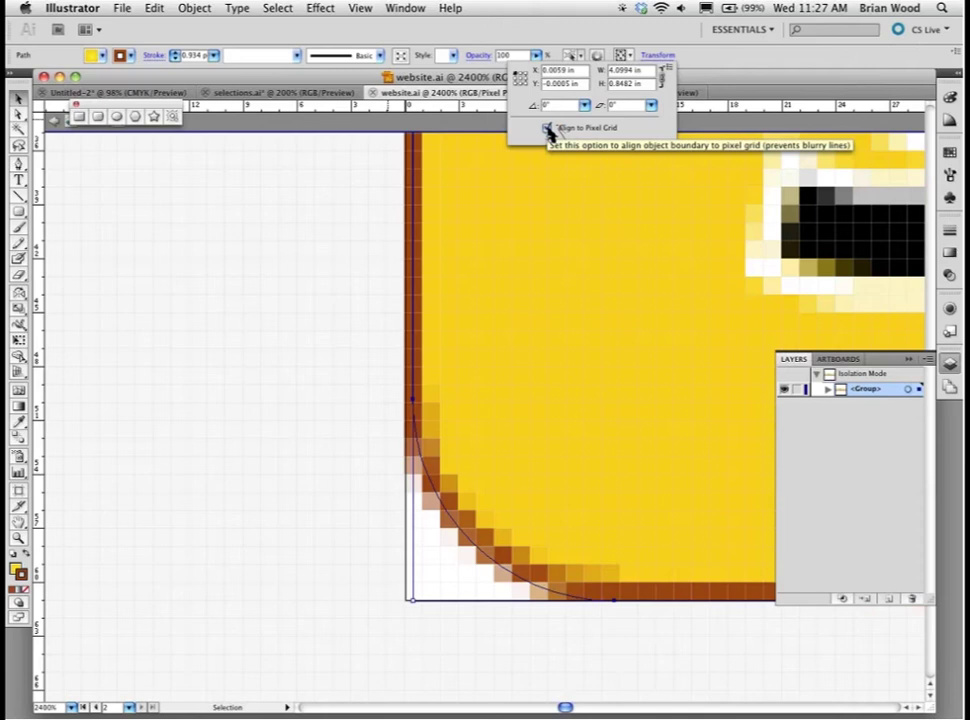
left_click(548, 129)
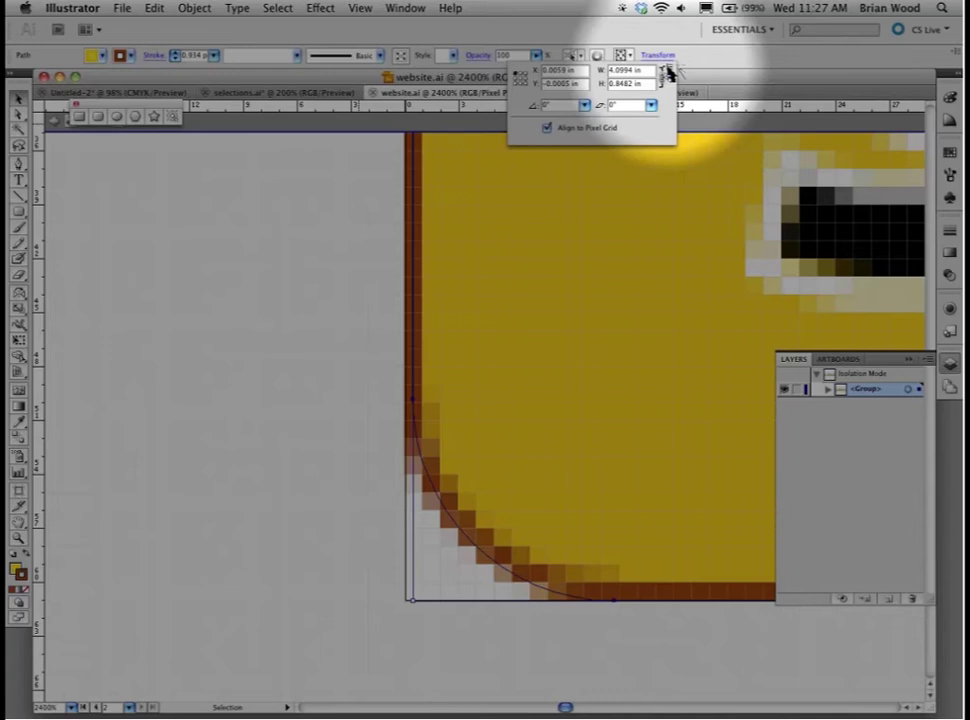
- Choose Align New Objects to Pixel Grid in the Transform options
left_click(666, 72)
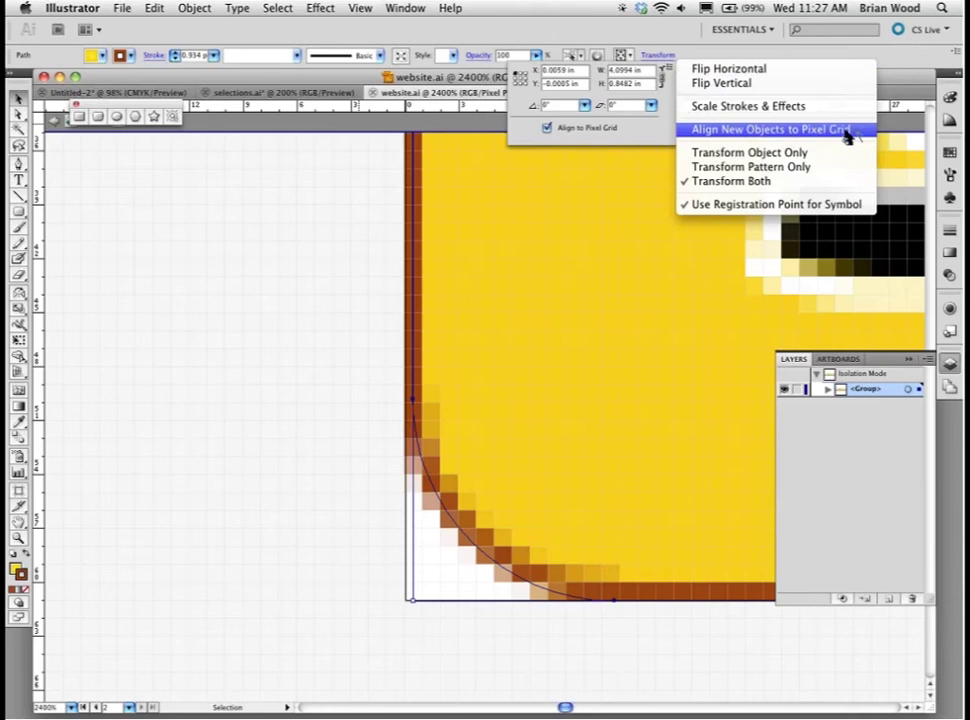
left_click(846, 131)
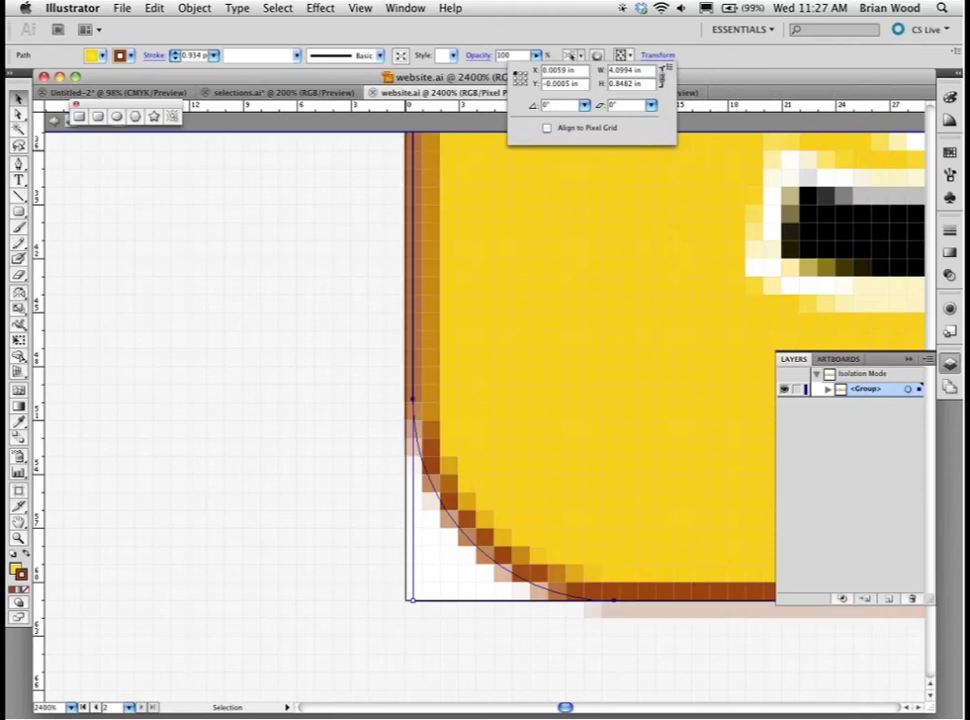
left_click(538, 305)
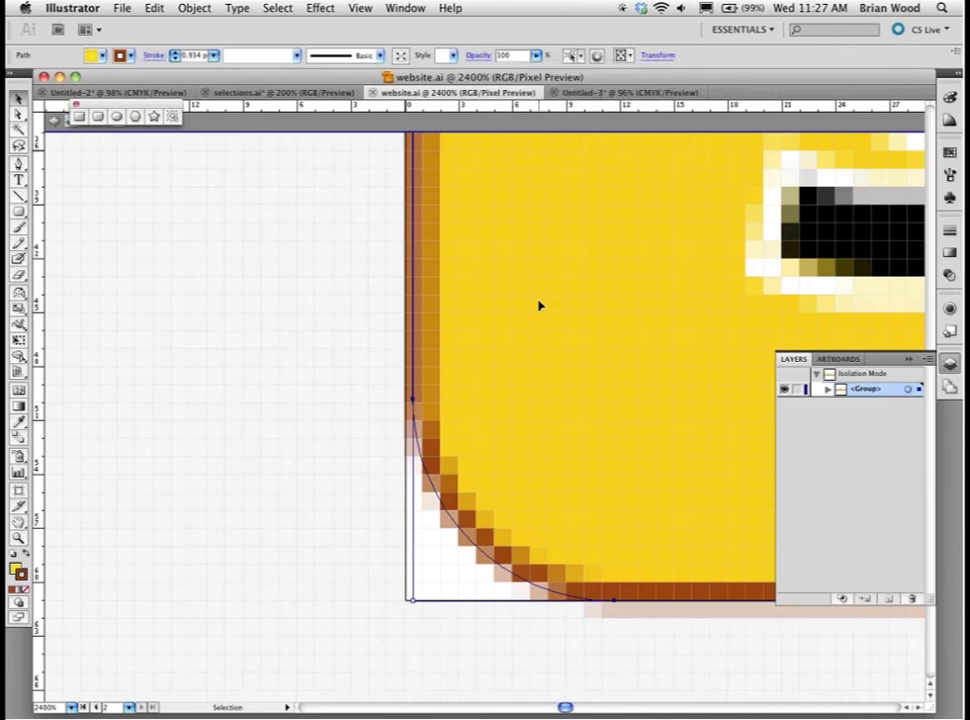
- Select all objects in the isolated button group that are not aligned to the pixel grid
key("super+minus")
key("super+minus")
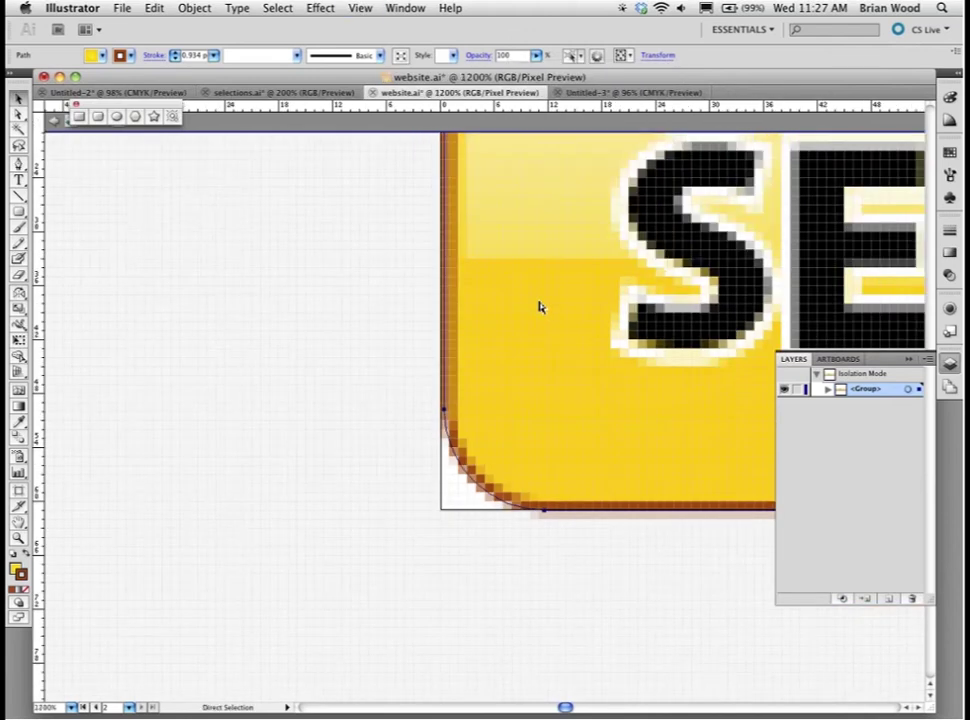
key("super+minus")
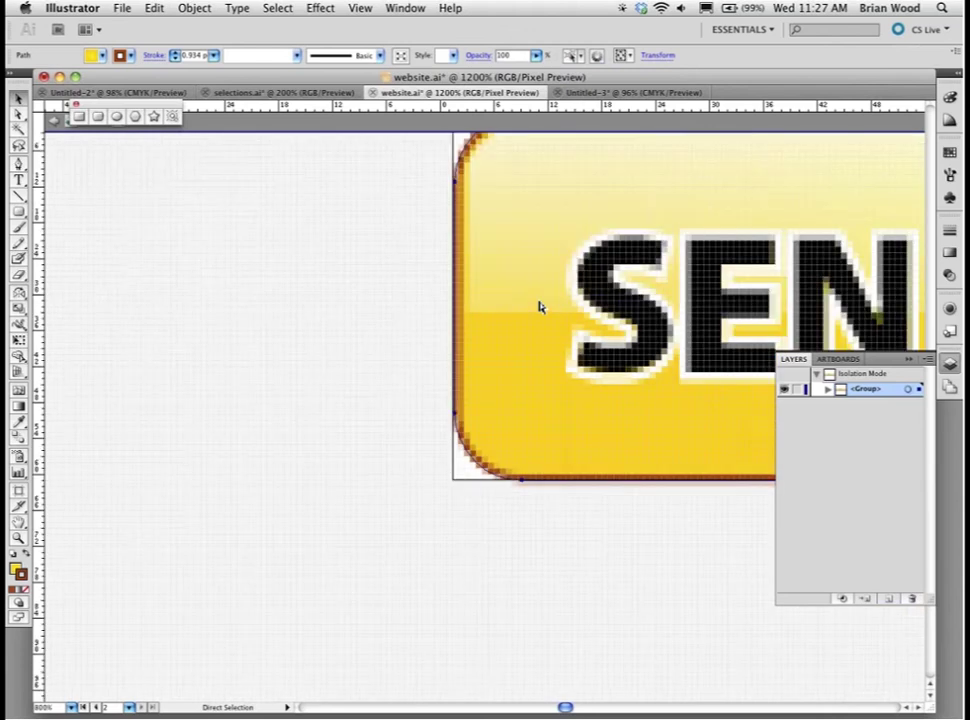
key("super+minus")
key("v")
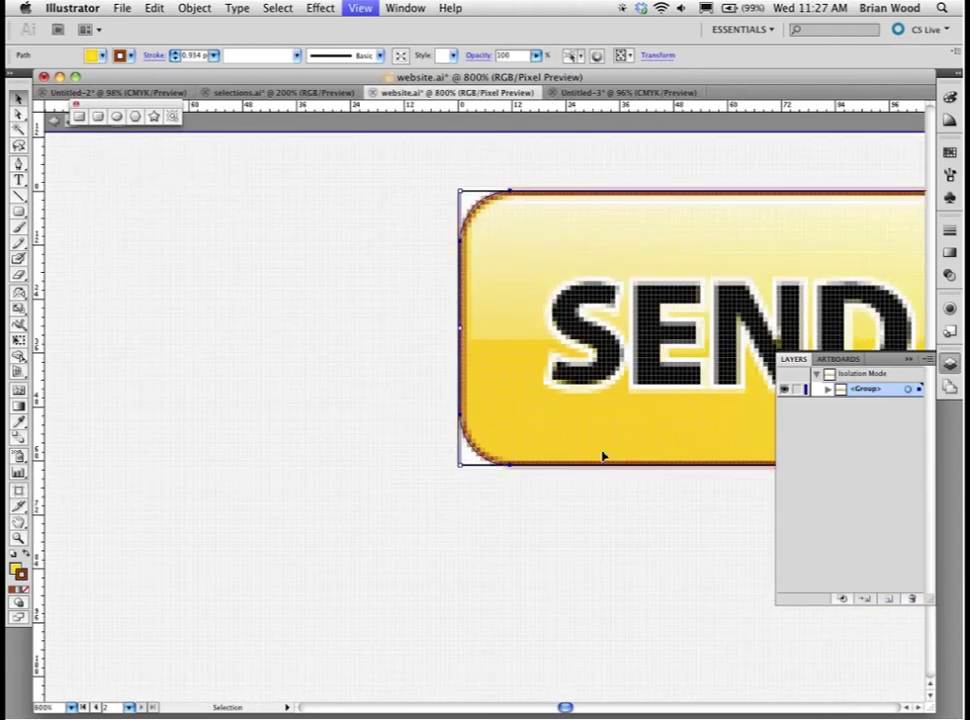
key("super+minus")
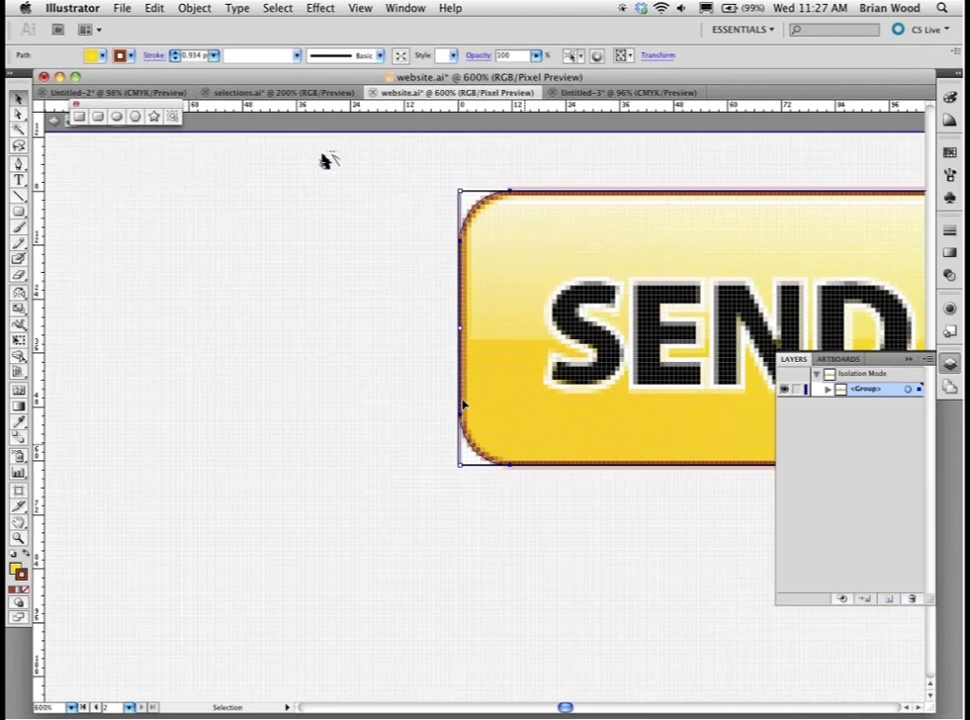
left_click(277, 8)
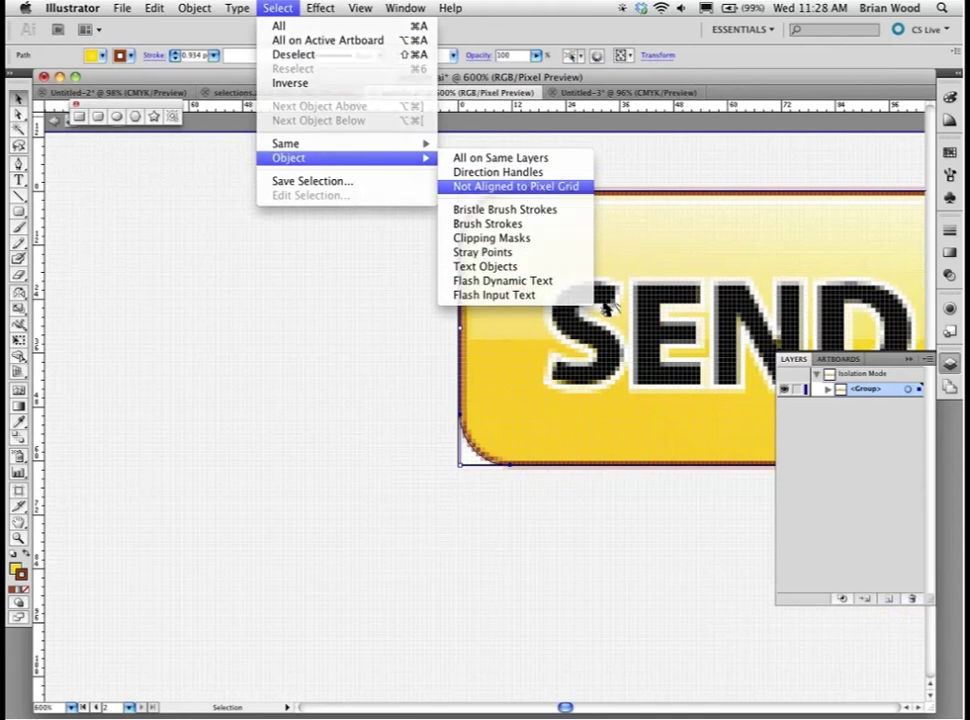
left_click(645, 390)
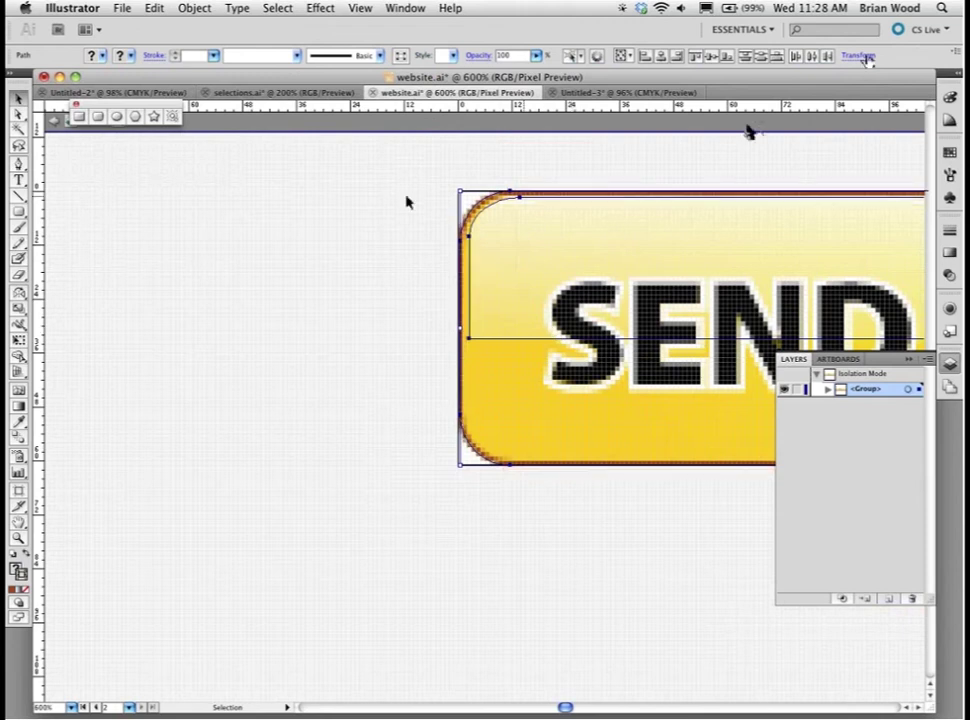
- Clear the selection and turn off Pixel Preview to examine the yellow button's lower-left border up close
key("alt+super+0")
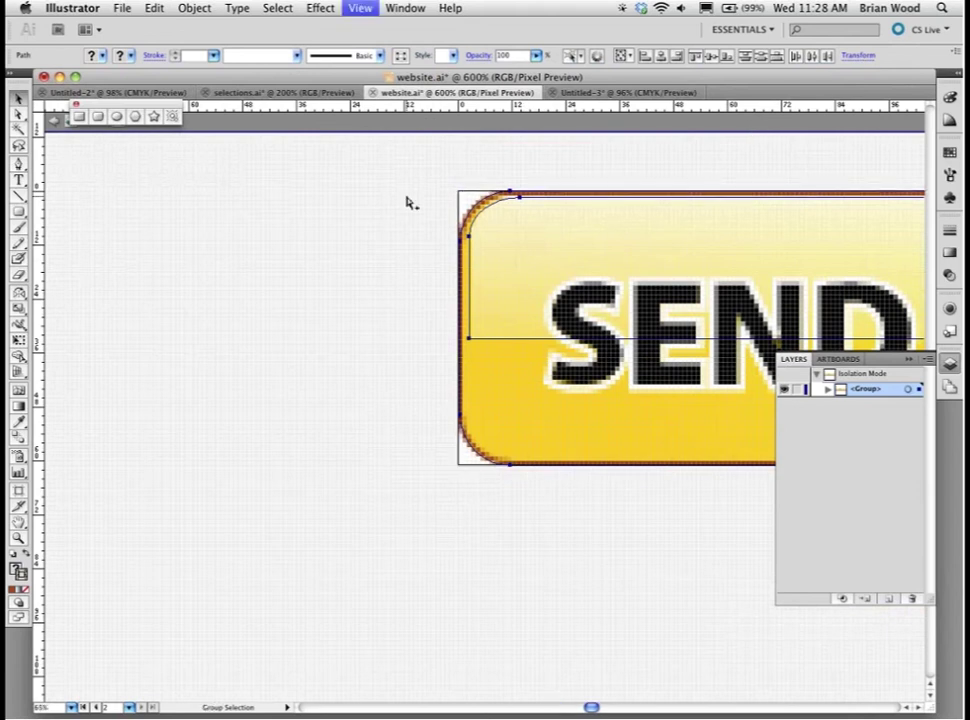
key("super+shift+a")
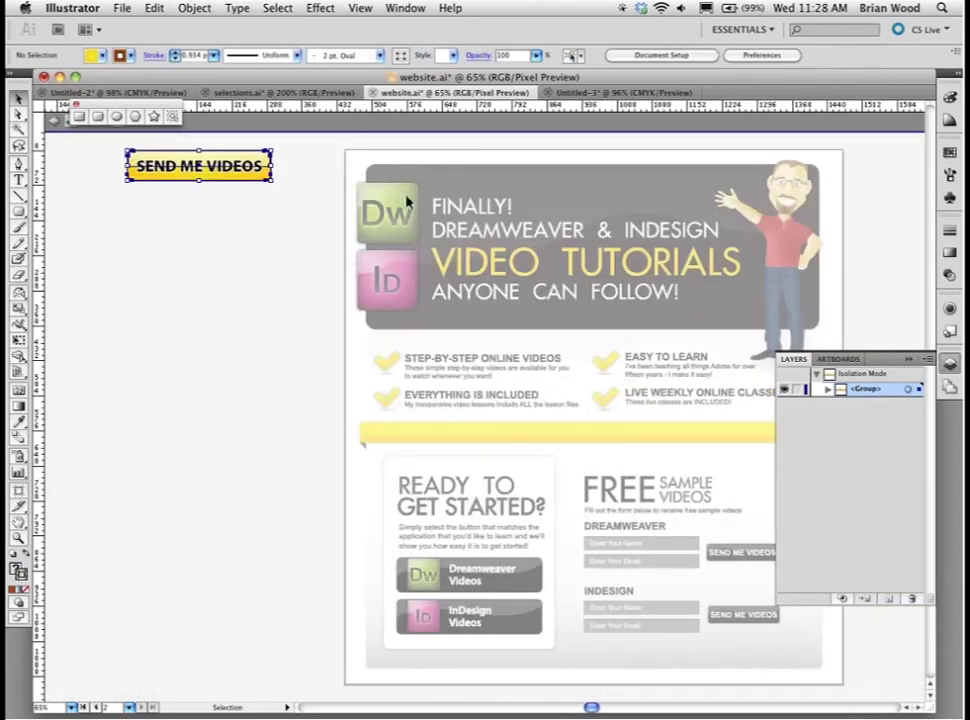
key("z")
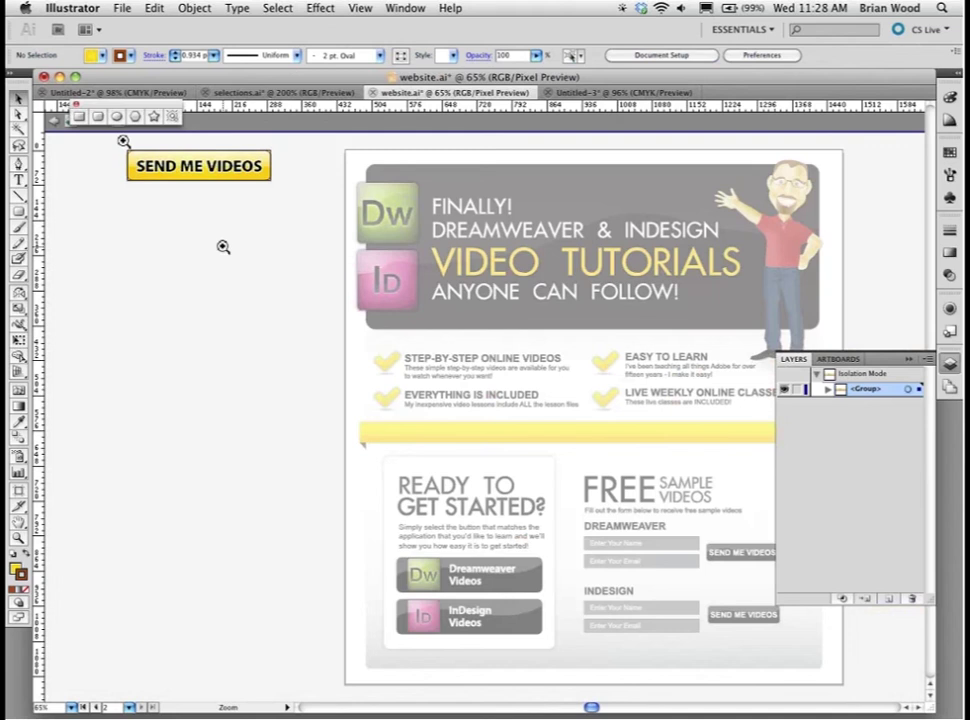
left_click_drag(123, 141, 223, 246)
left_click(360, 8)
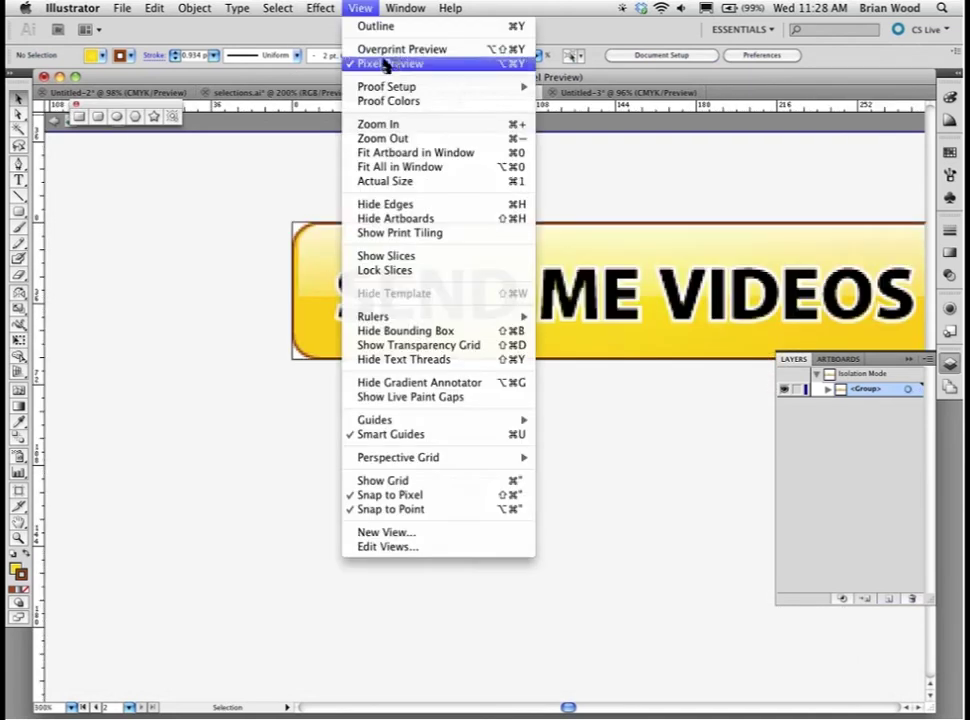
left_click(385, 64)
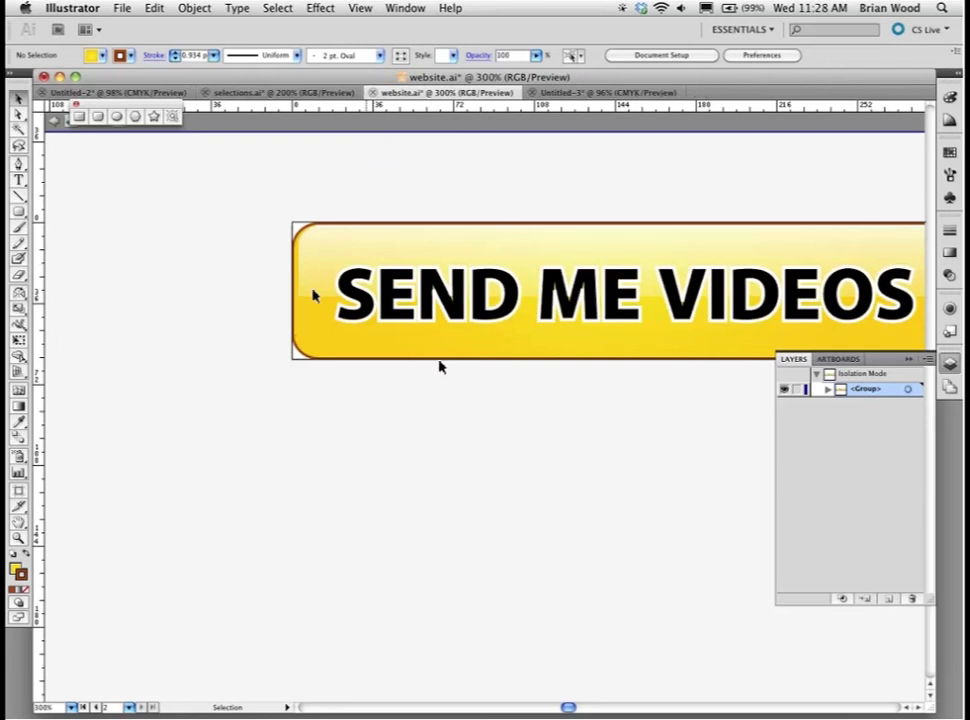
left_click_drag(247, 274, 357, 367)
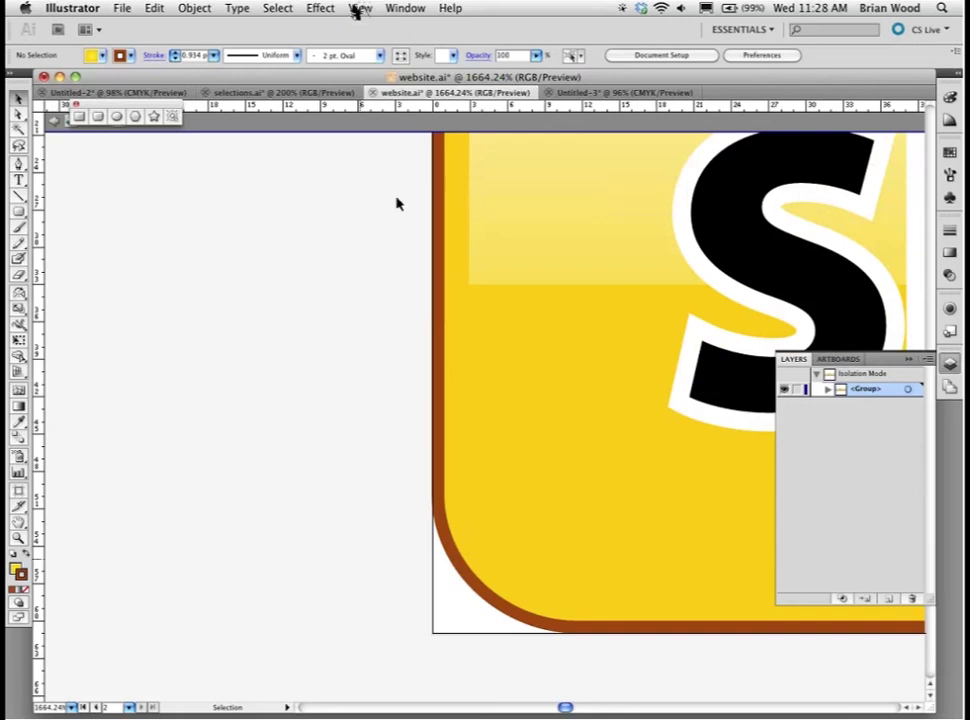
- Turn Pixel Preview back on and examine the whole yellow button at 400% zoom
left_click(357, 9)
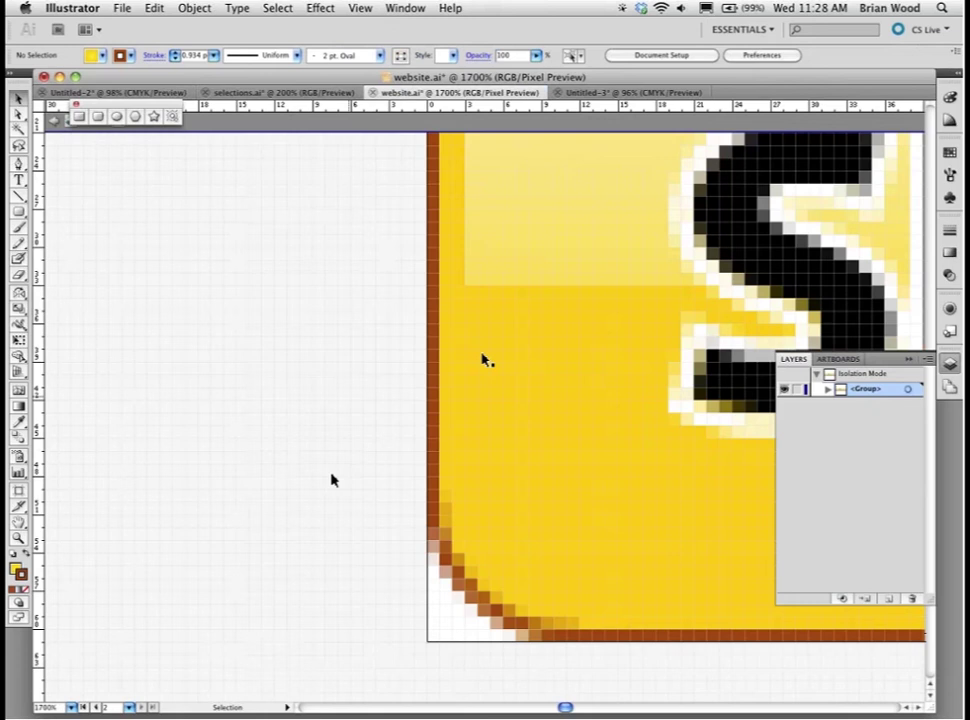
key("super+minus")
key("super+minus")
key("super+minus")
key("super+minus")
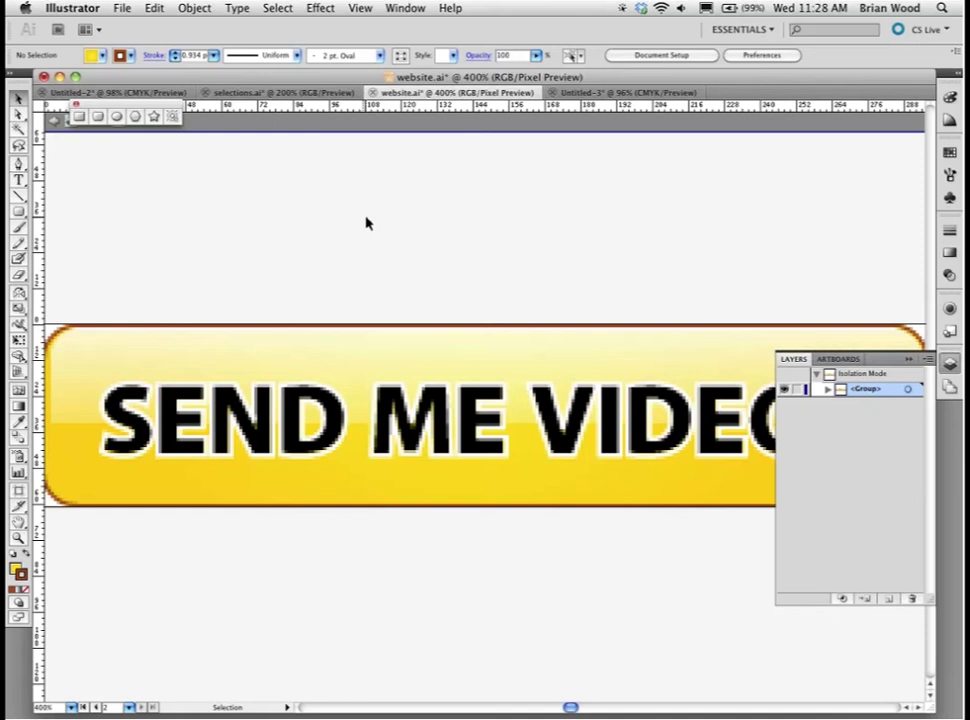
- Close website.ai without saving its changes and switch to InDesign
key("a")
key("super+w")
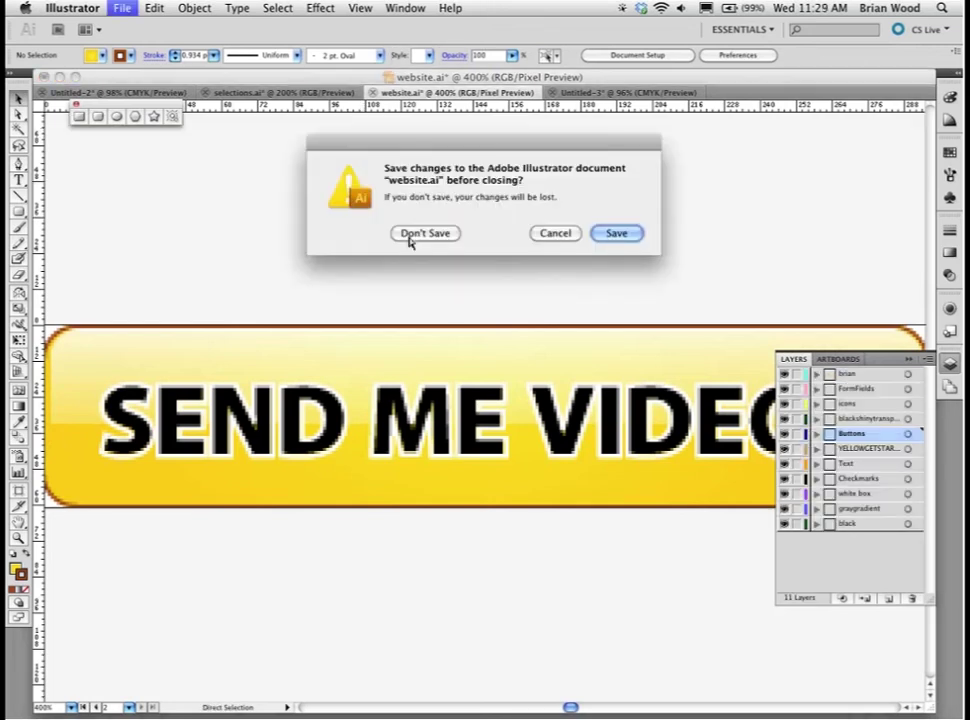
left_click(430, 237)
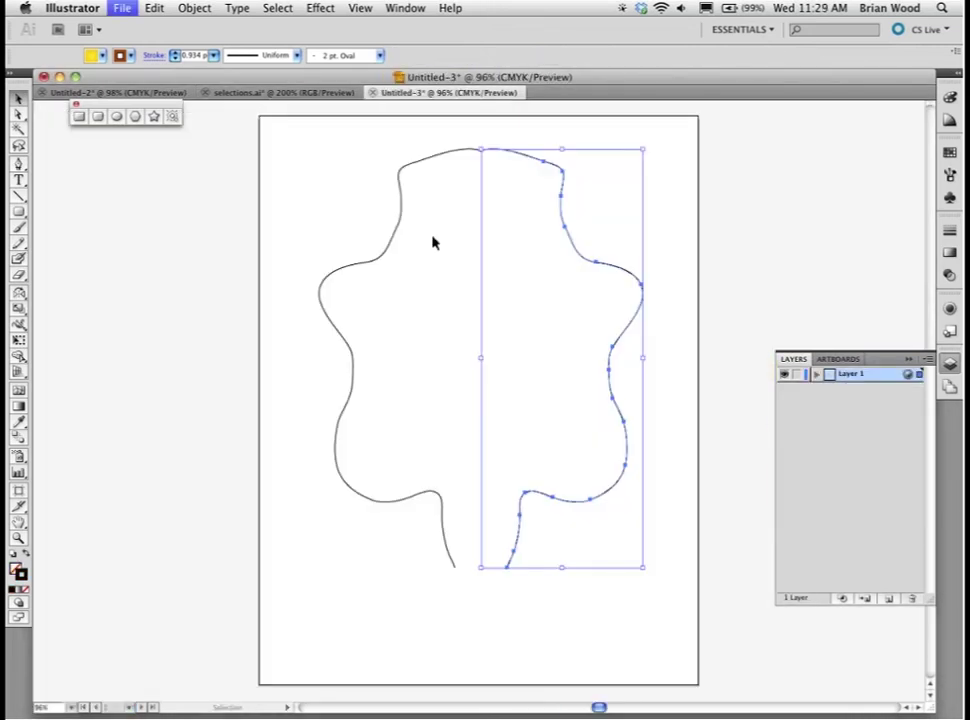
left_click(431, 236)
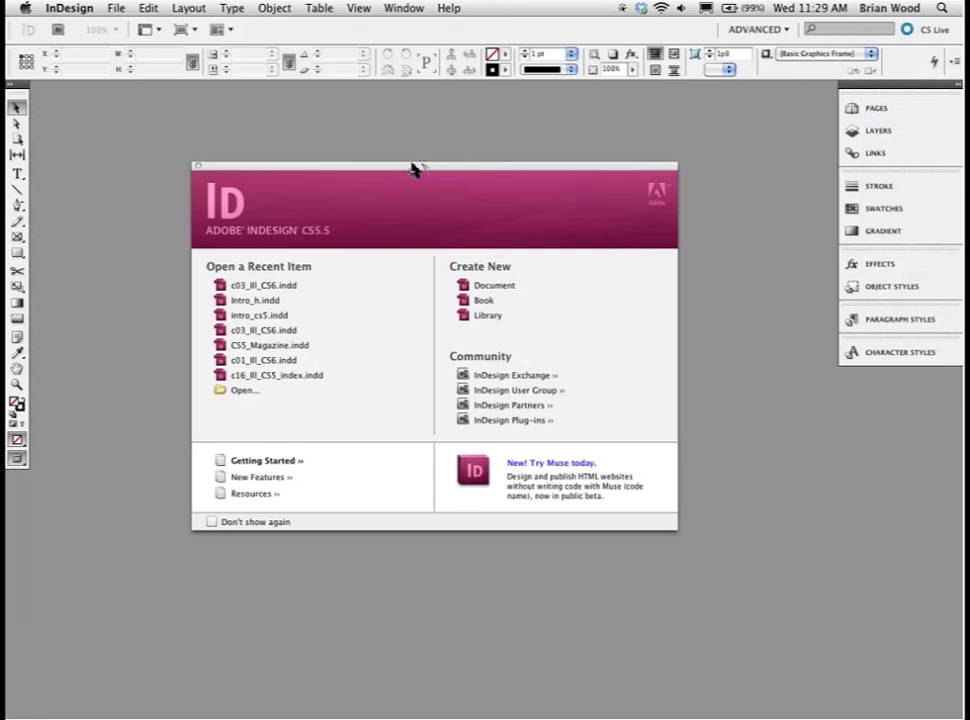
- With no document open, create a process CMYK swatch of 66% cyan and 31% black, named with the author's first name
left_click(874, 208)
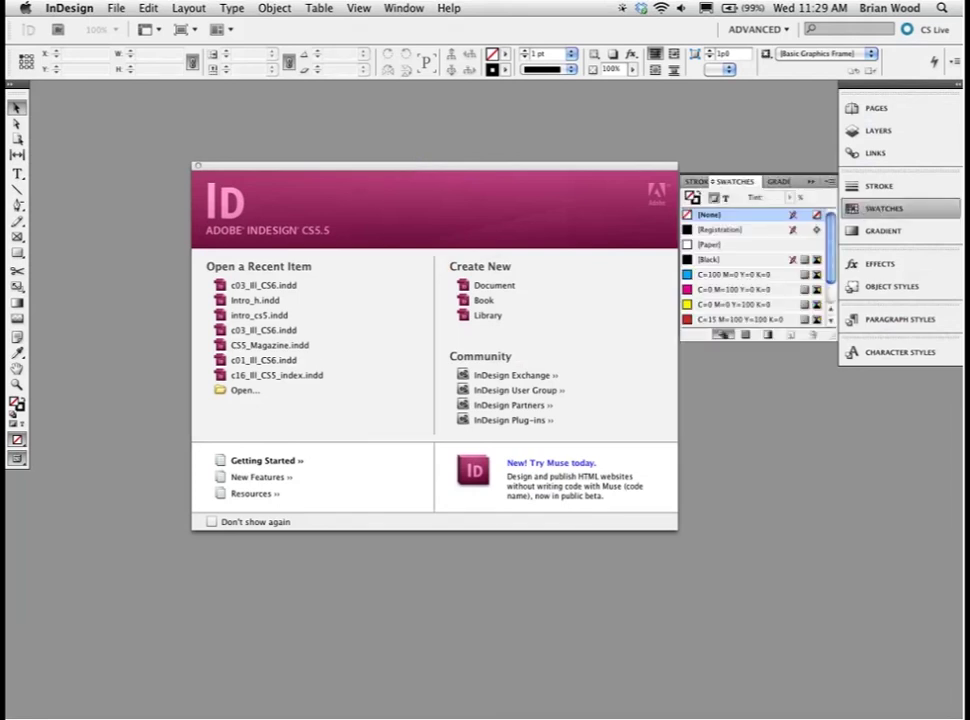
left_click_drag(832, 258, 829, 284)
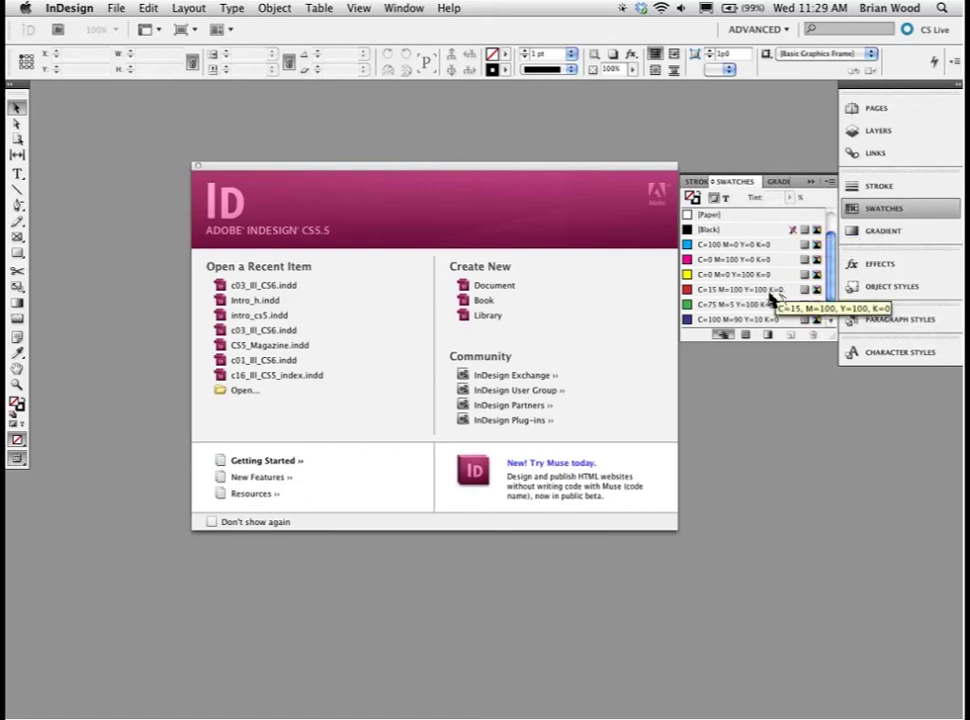
left_click(829, 188)
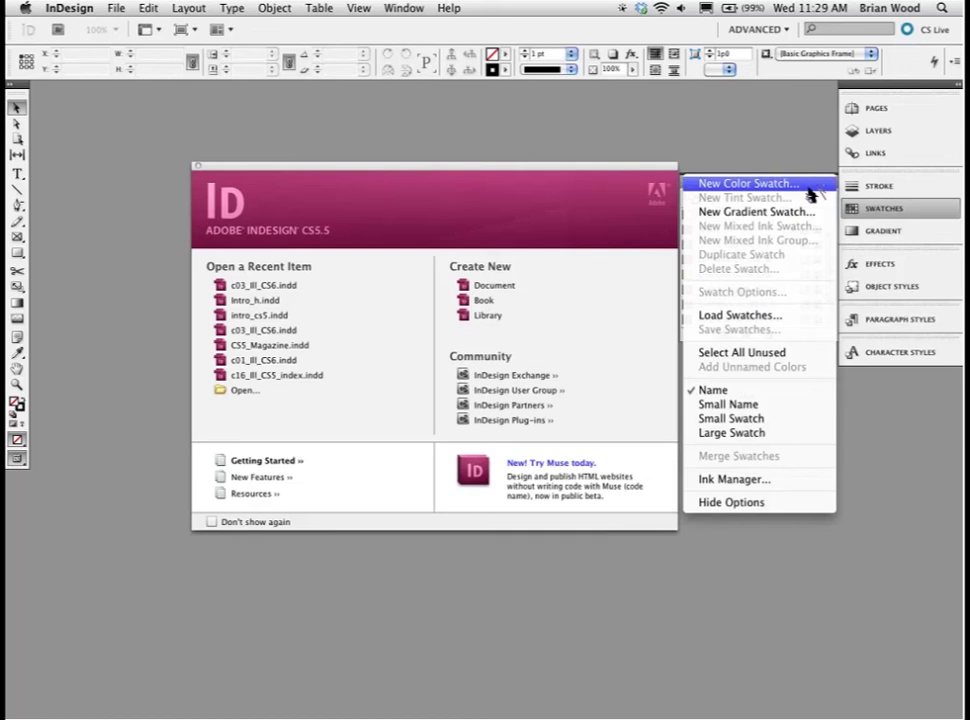
left_click(738, 186)
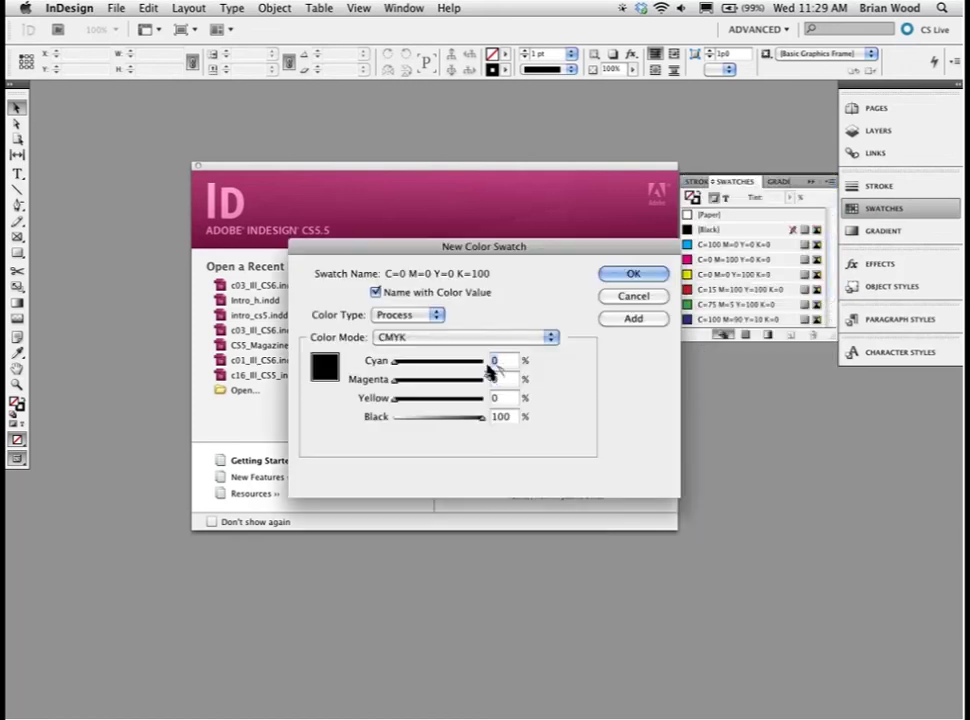
left_click_drag(444, 364, 455, 368)
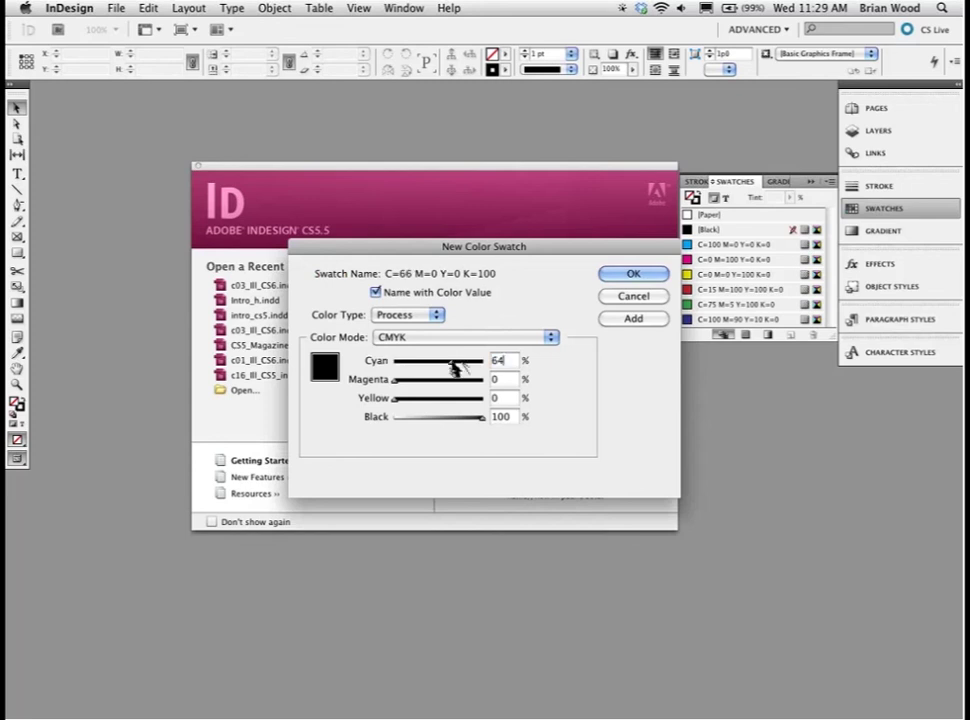
left_click_drag(484, 417, 421, 419)
left_click(375, 292)
type("bri")
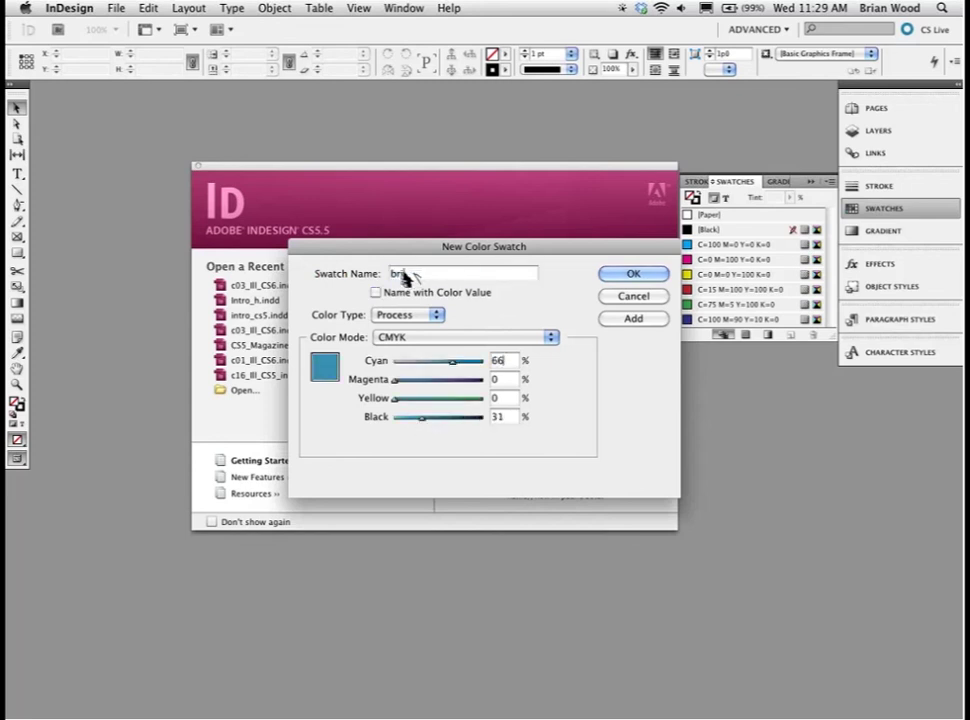
type("an")
left_click(626, 276)
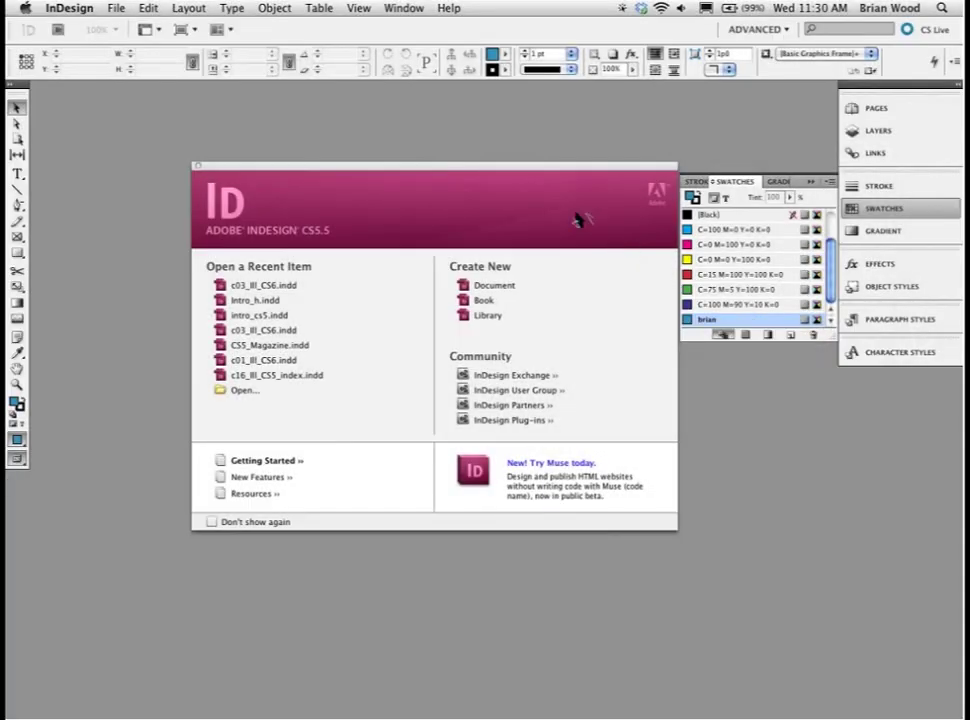
- Create a one-page US Letter print document to check that it includes the custom swatch, and close it
left_click(116, 8)
mouse_move(200, 26)
left_click(281, 33)
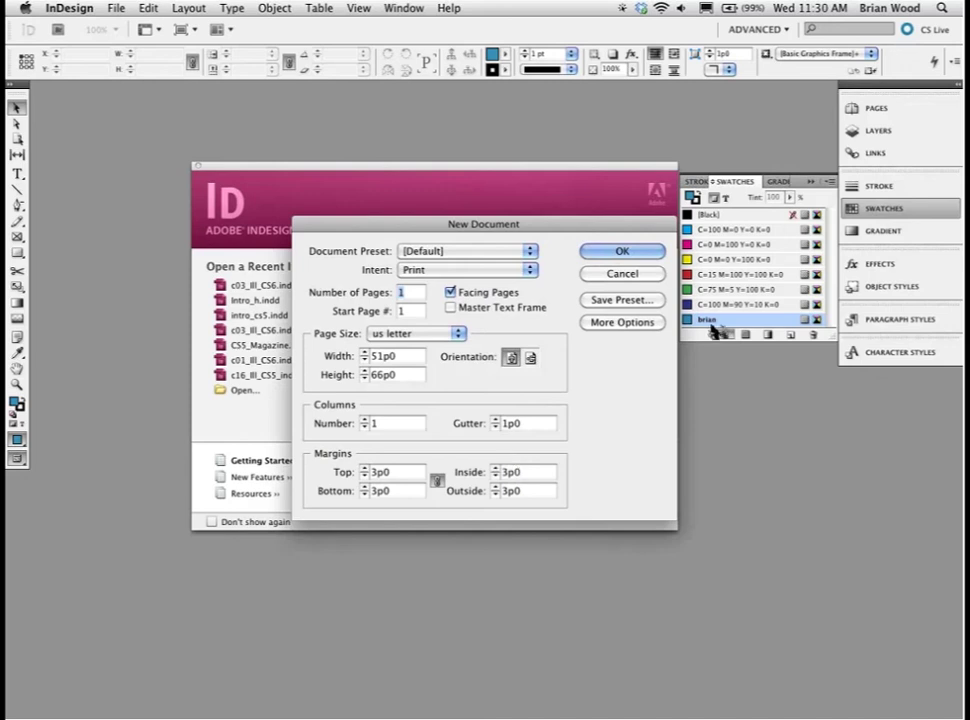
key("Return")
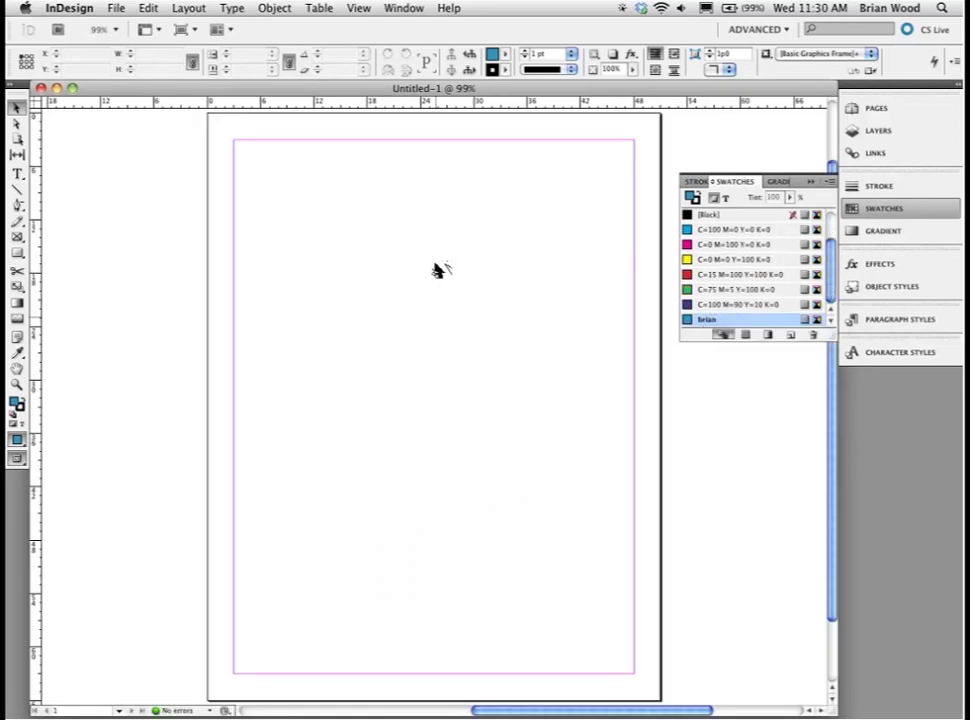
key("super+w")
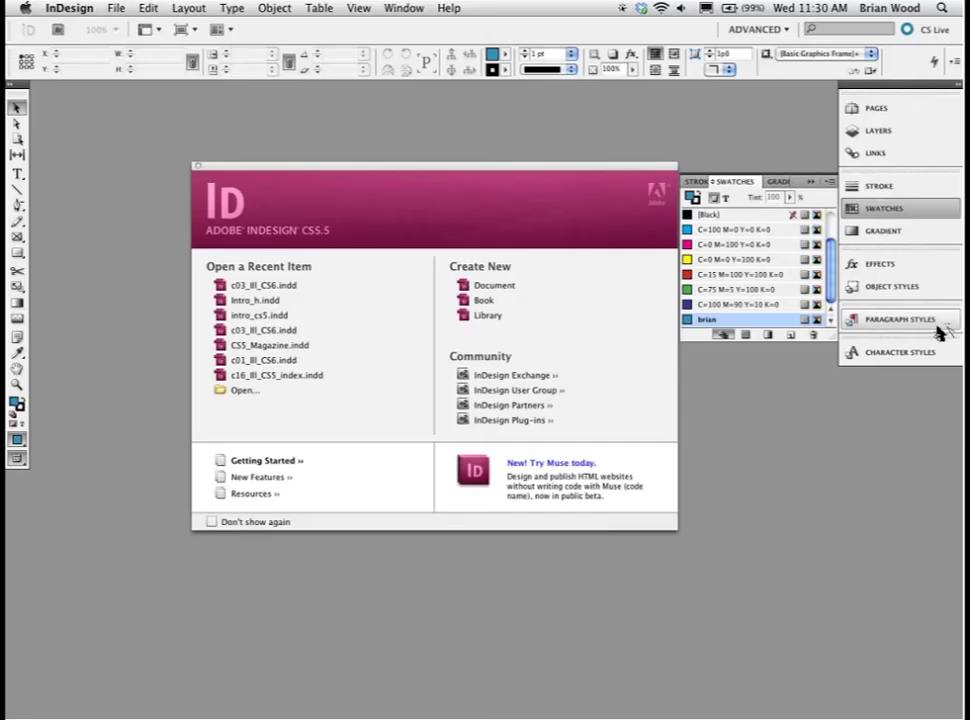
- With no document open, look at the default paragraph styles and the swatches, and collapse the swatch list
left_click(936, 324)
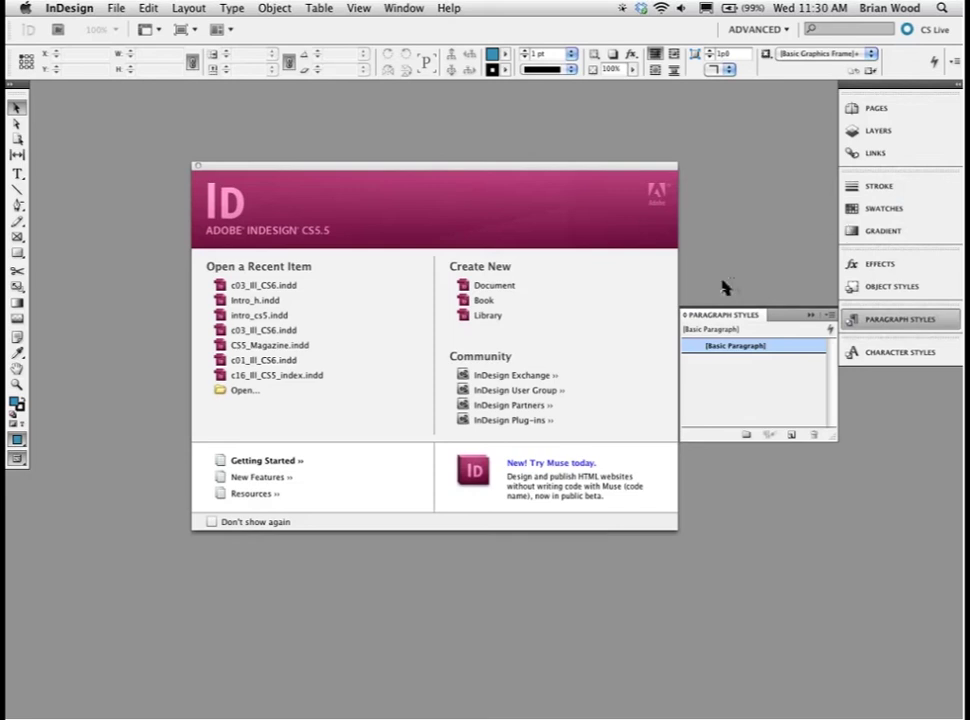
key("F5")
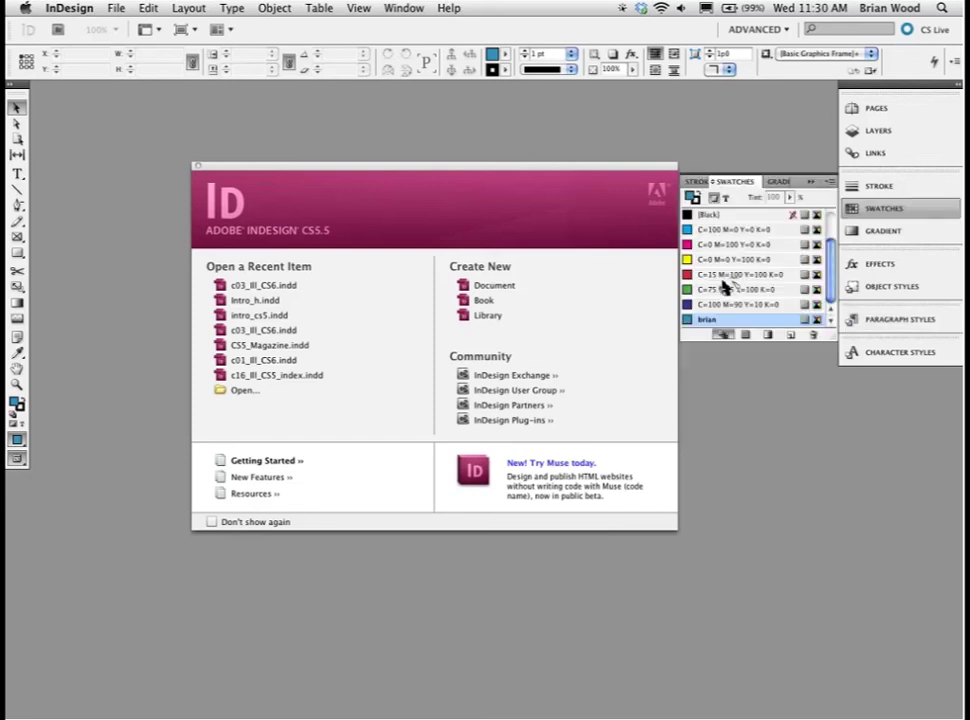
key("F5")
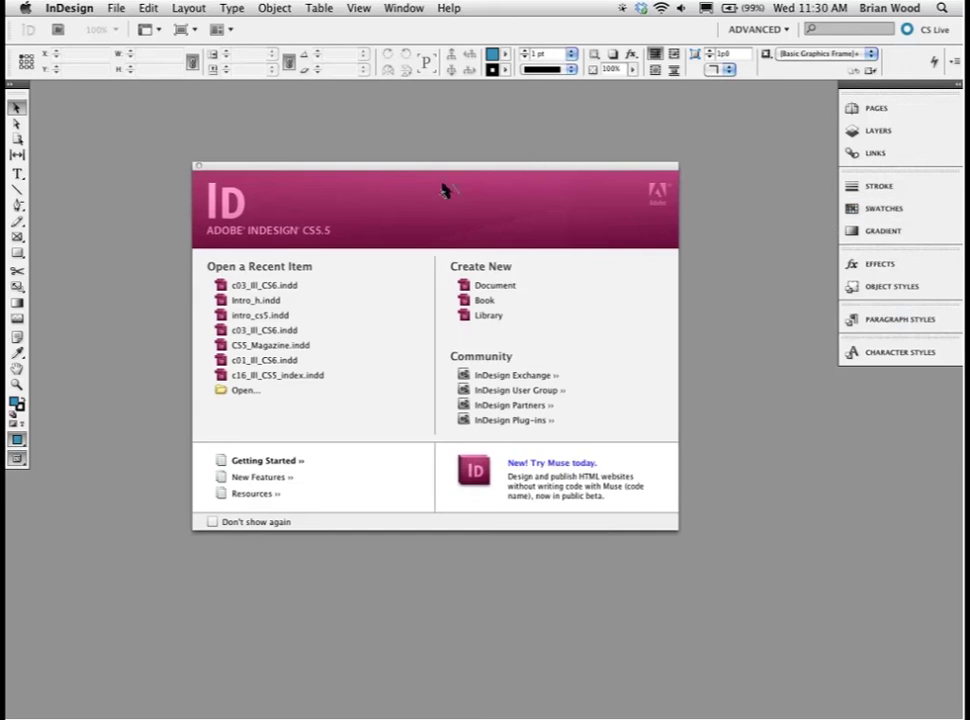
- Open CS5_Magazine.indd from the InDesign folder on the Desktop and view it at 75%
key("super+n")
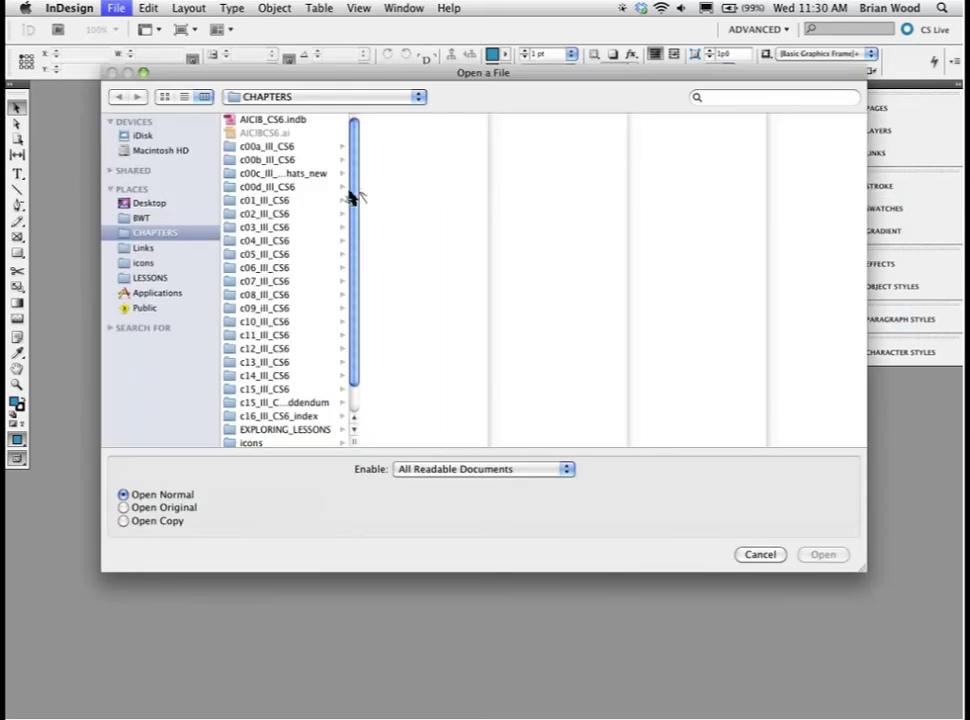
left_click(151, 202)
left_click(259, 159)
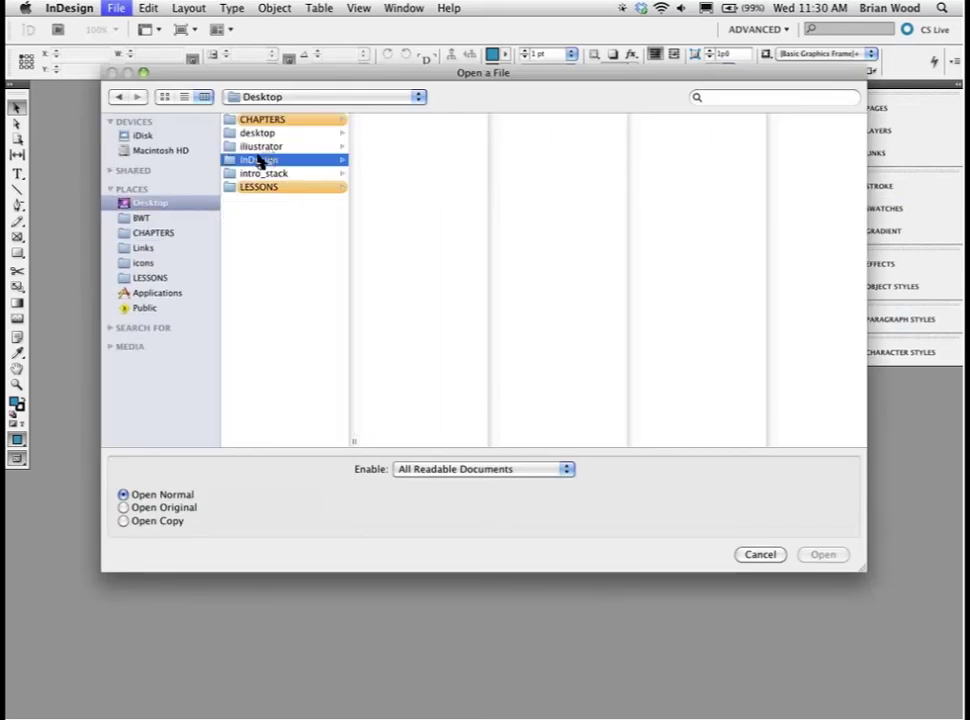
left_click(421, 120)
key("Return")
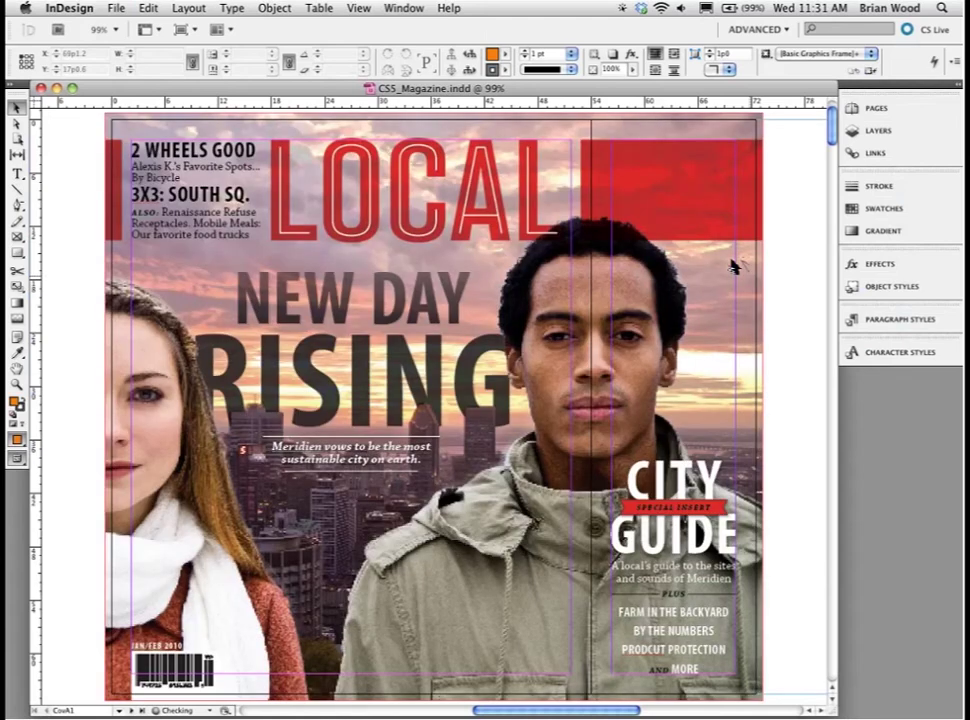
key("super+minus")
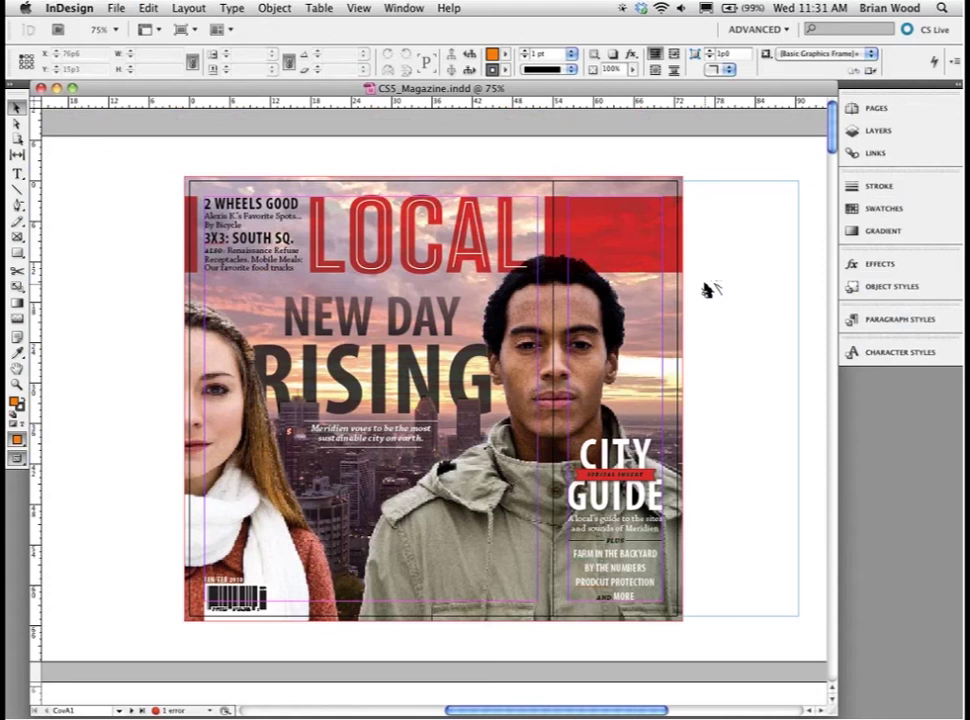
- Open Intro_h.indd alongside the magazine document and view it at 50%
key("super+s")
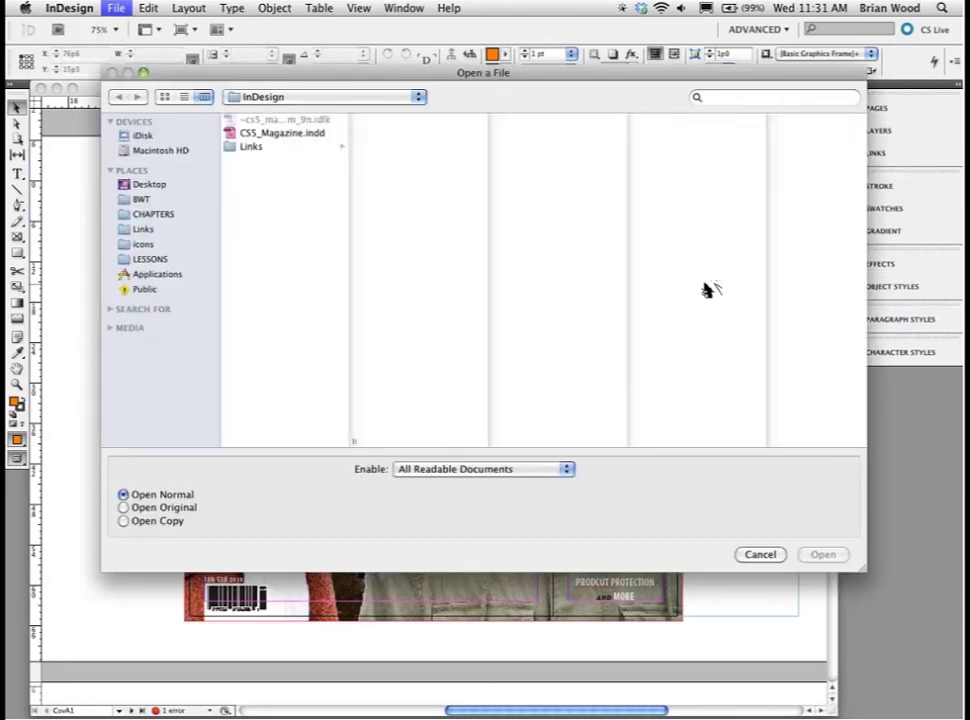
double_click(390, 123)
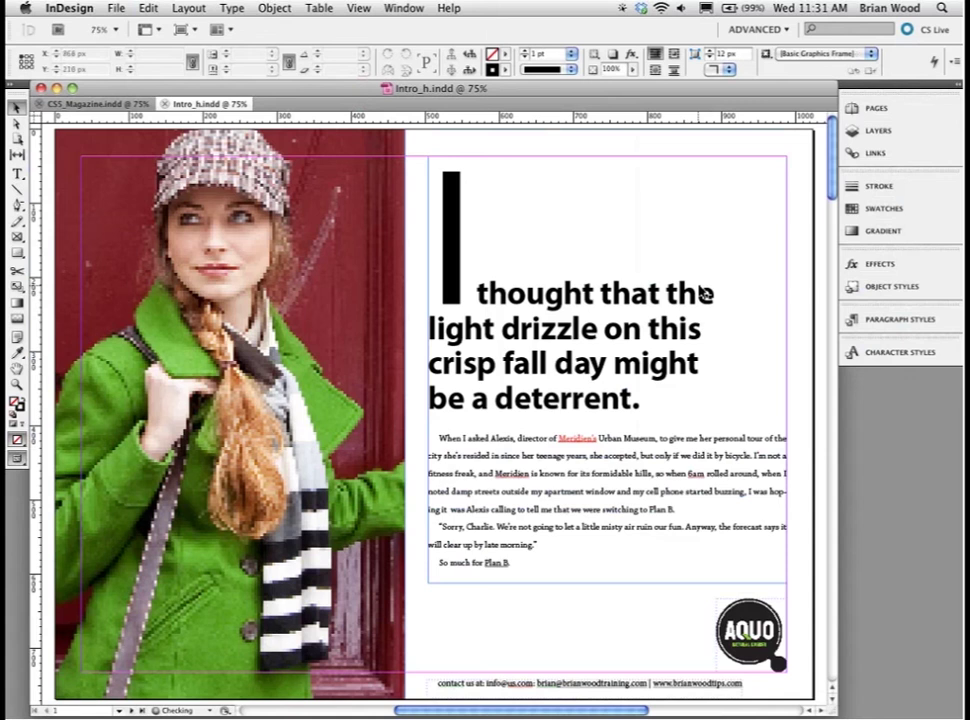
key("super+minus")
- Examine the color swatches stored in Intro_h.indd
left_click(880, 208)
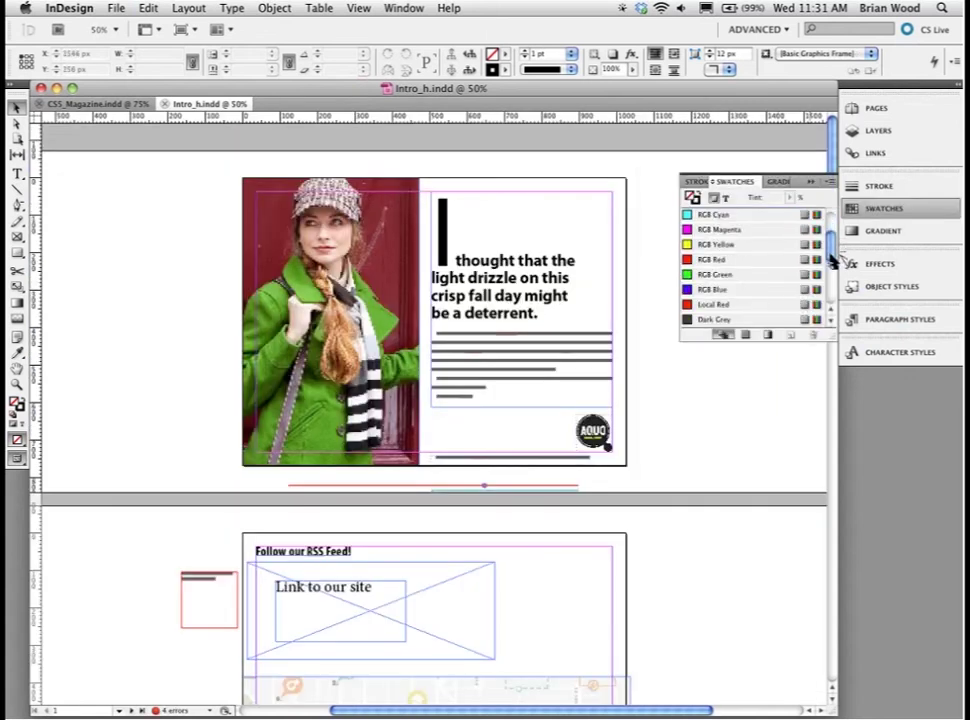
scroll(705, 290, "down", 1)
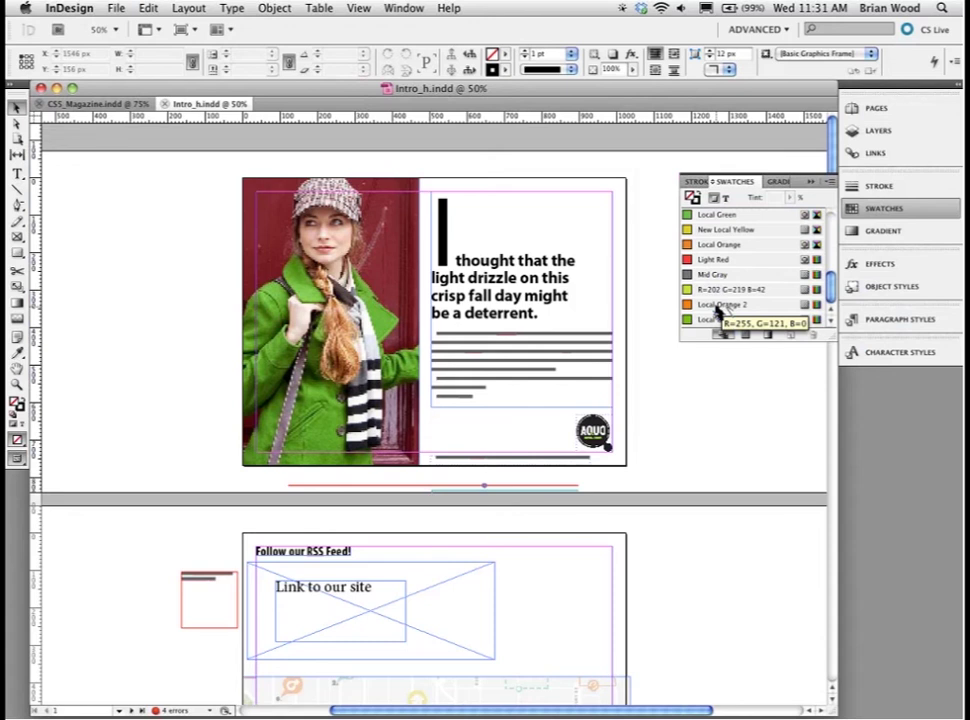
scroll(717, 312, "up", 3)
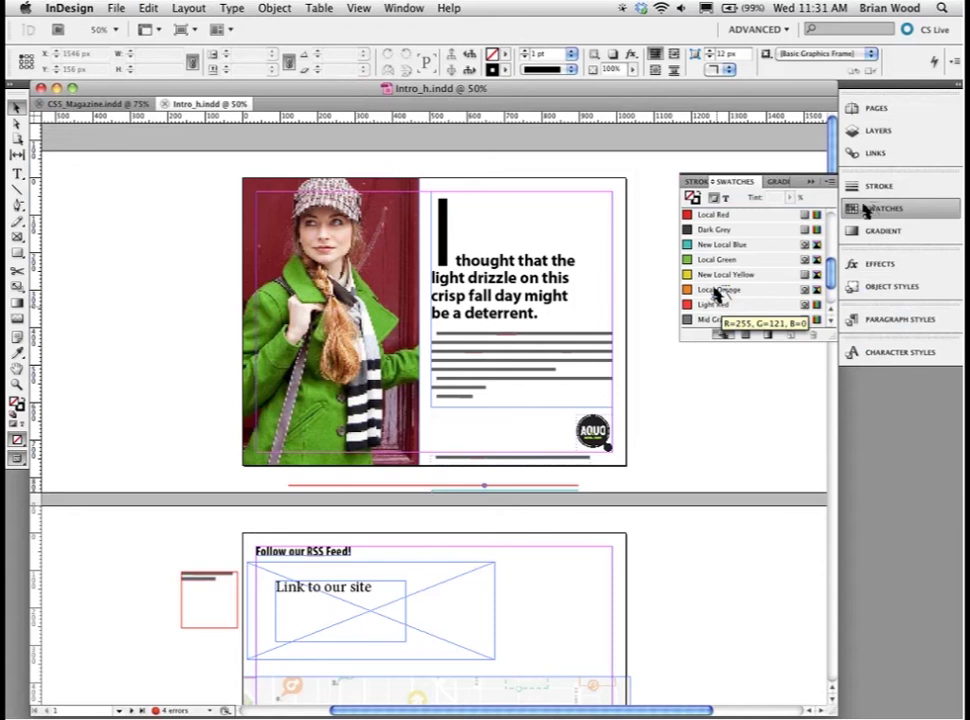
scroll(717, 292, "up", 10)
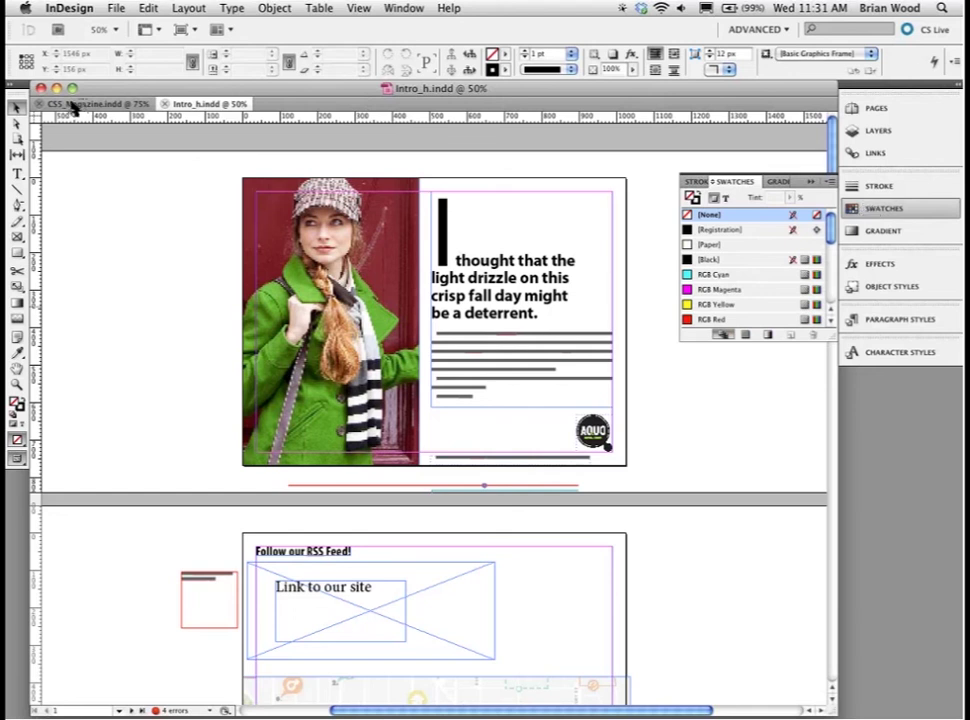
- Return to CS5_Magazine.indd and look through its swatches and the available swatch commands
left_click(72, 106)
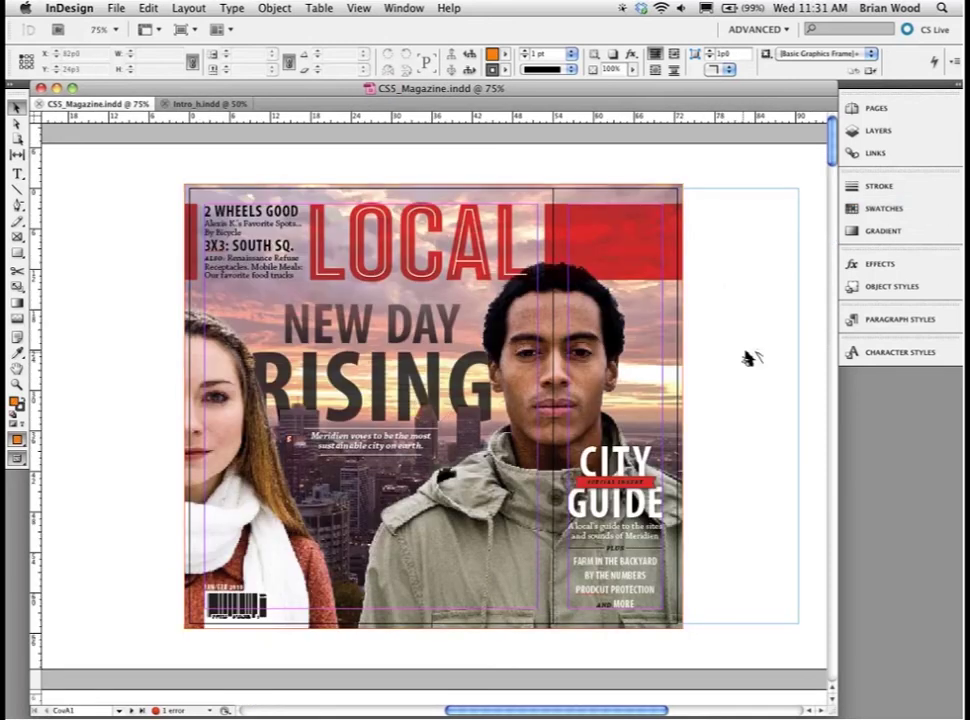
left_click(857, 210)
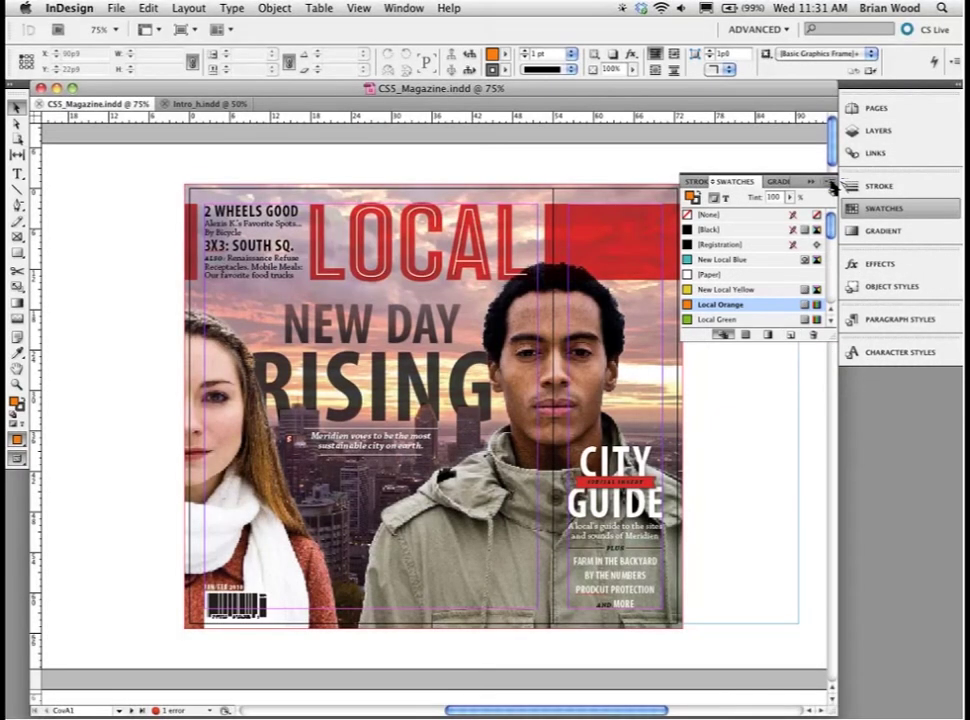
left_click(828, 183)
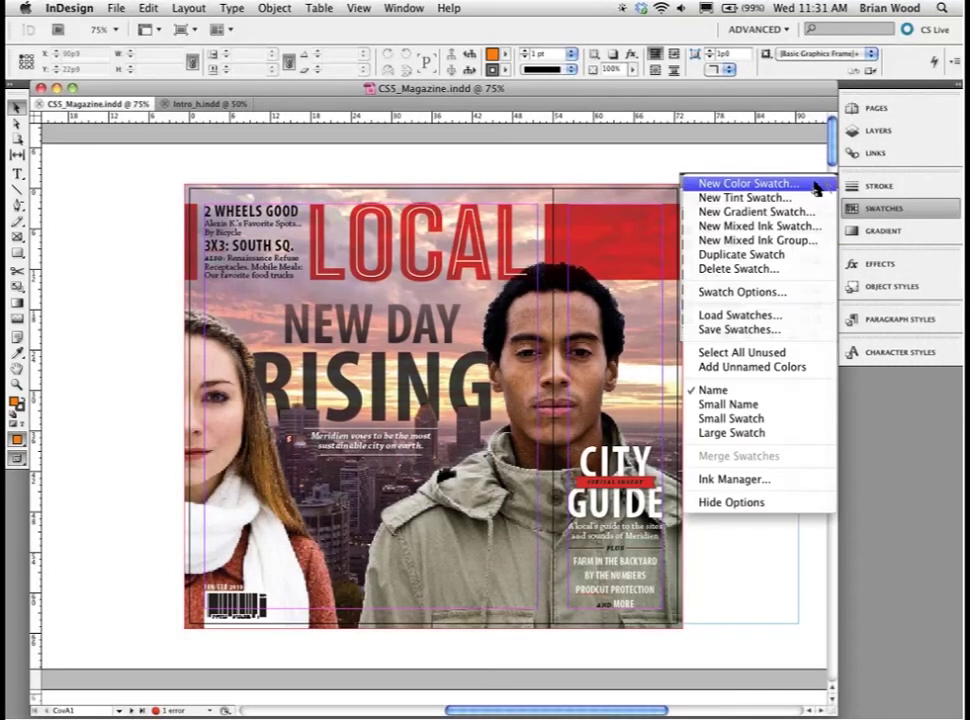
left_click(816, 186)
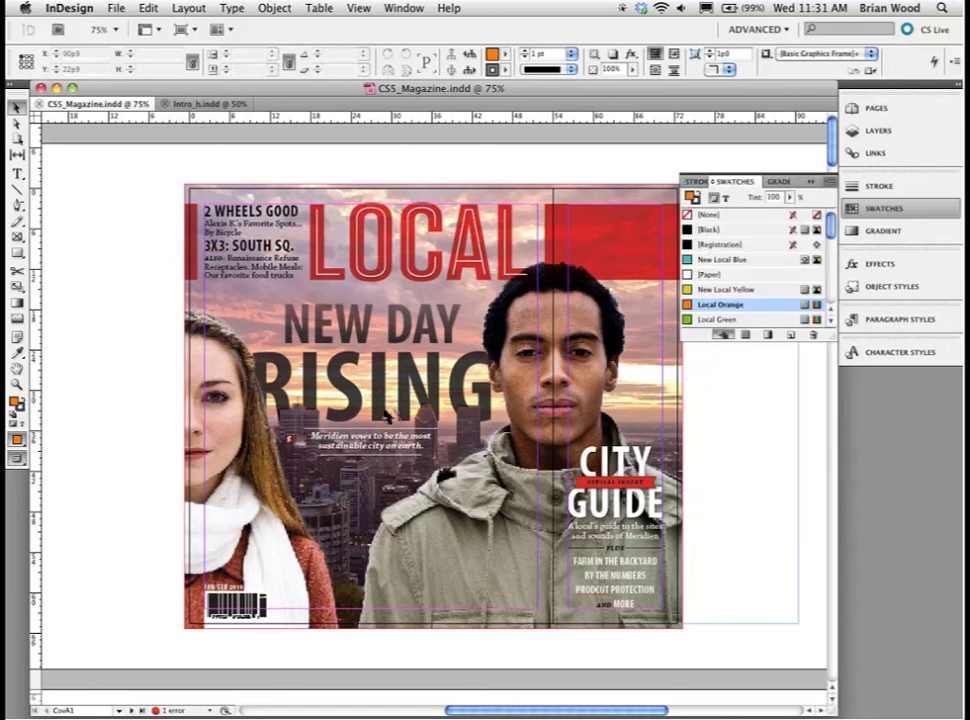